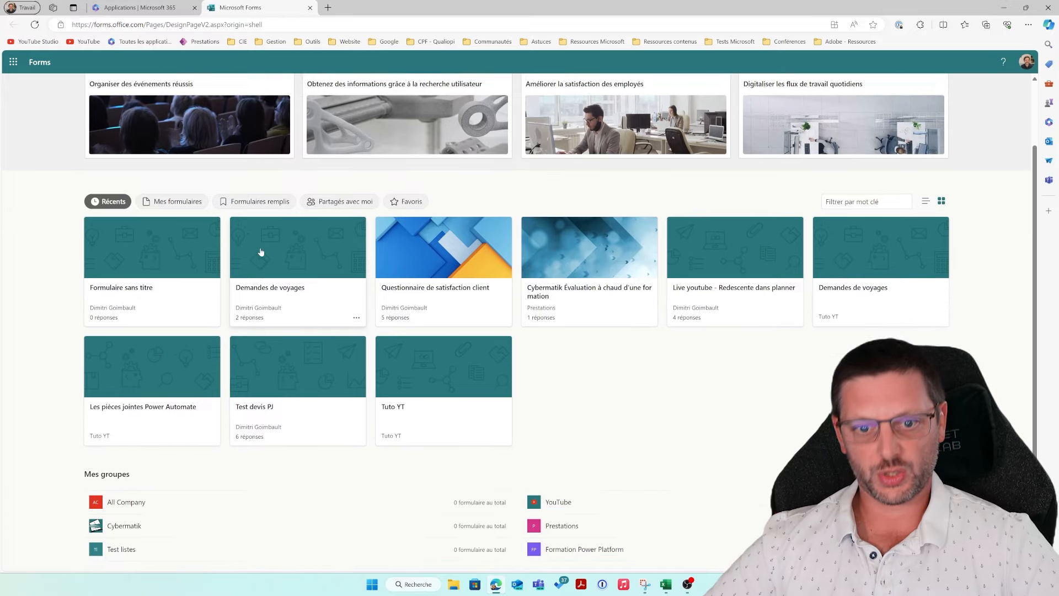
# Step: Expand Mes groupes on the Forms home page to list every group, including Projet Iris
pyautogui.scroll(2, 260, 253)
pyautogui.scroll(-2, 260, 252)
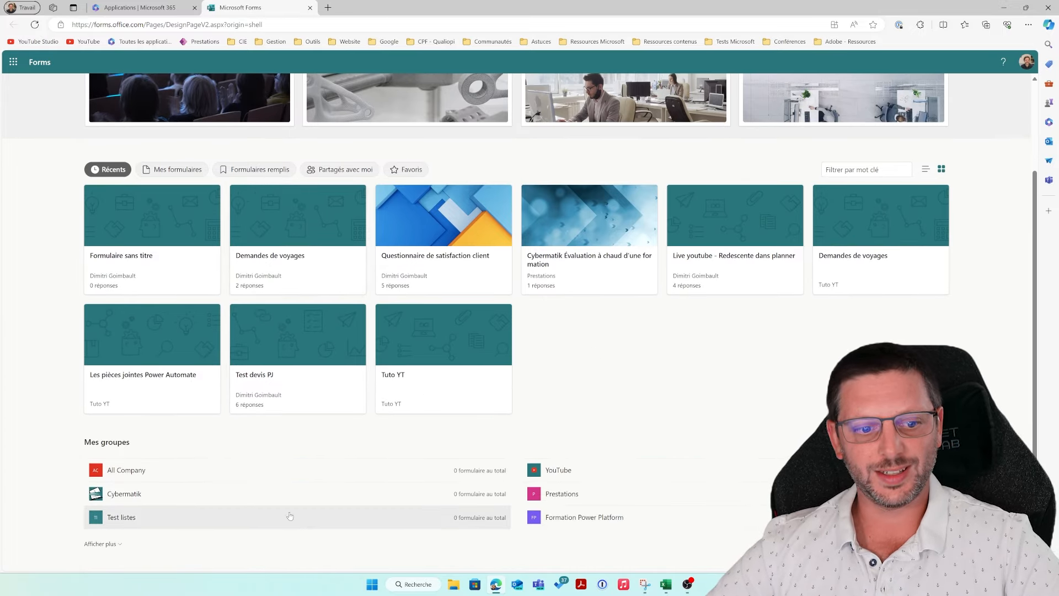
pyautogui.scroll(2, 383, 524)
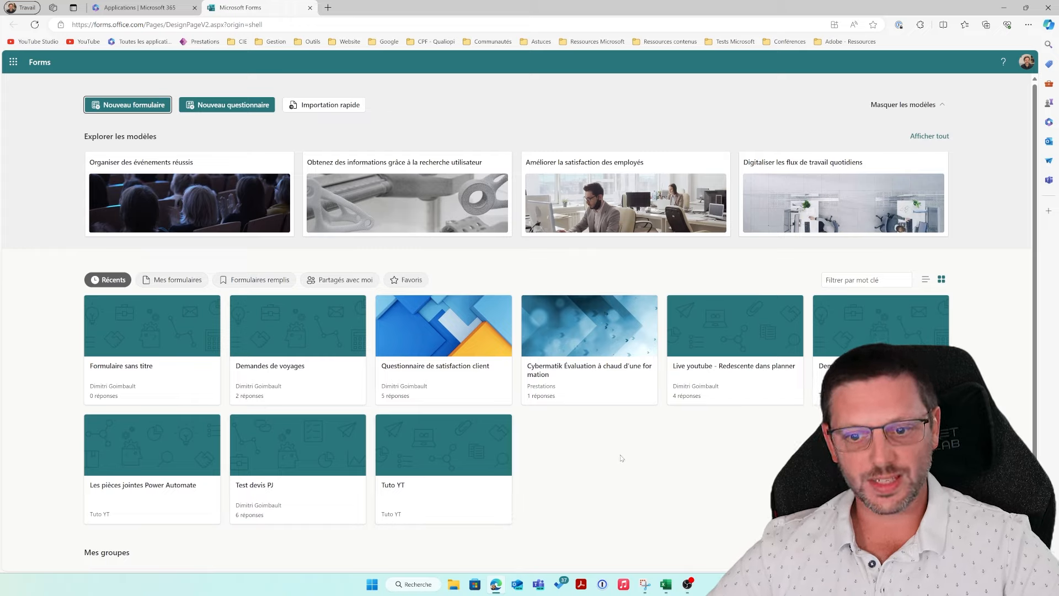
pyautogui.scroll(-2, 622, 458)
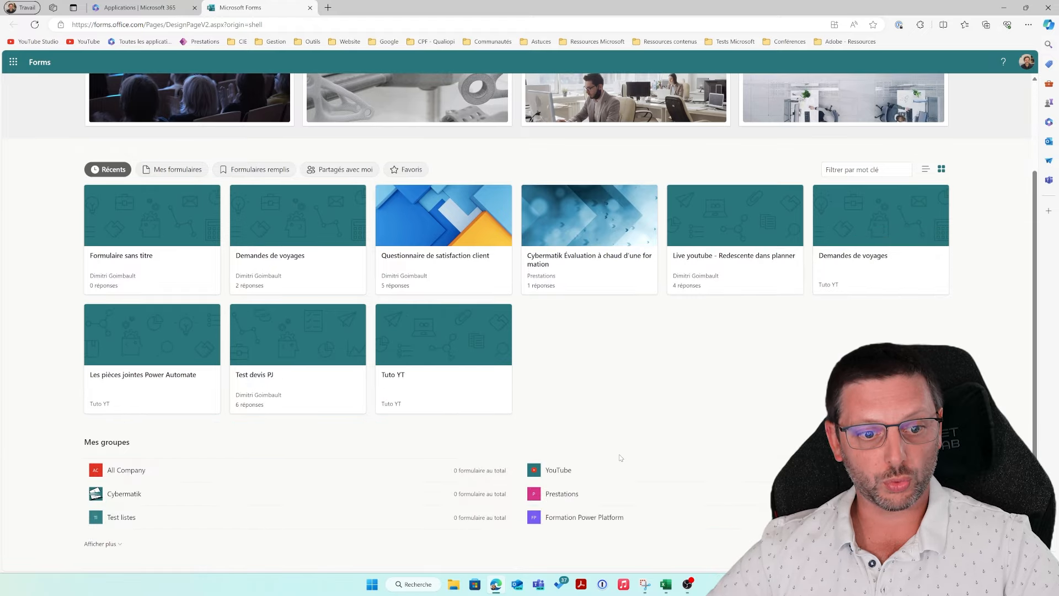
pyautogui.scroll(2, 622, 458)
pyautogui.scroll(-2, 621, 459)
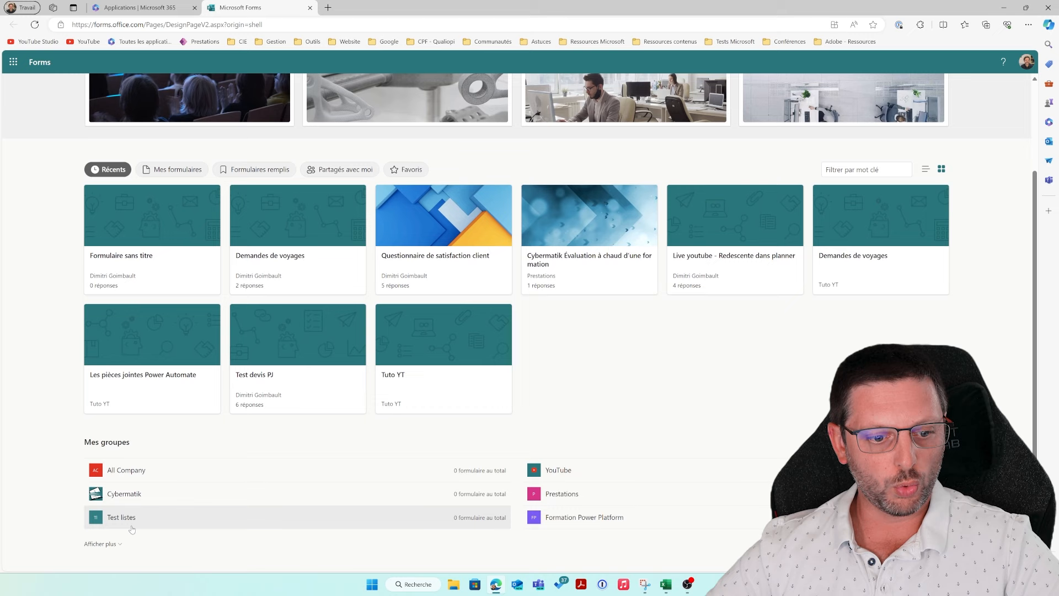
pyautogui.click(113, 544)
pyautogui.scroll(-1, 138, 539)
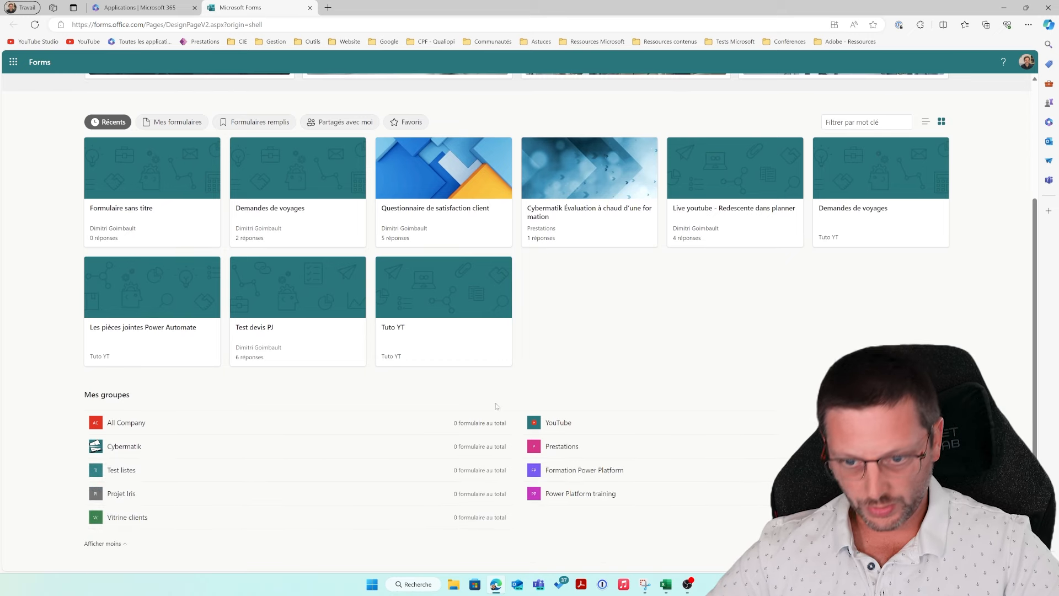
# Step: Create a new group form inside the YouTube group
pyautogui.click(613, 429)
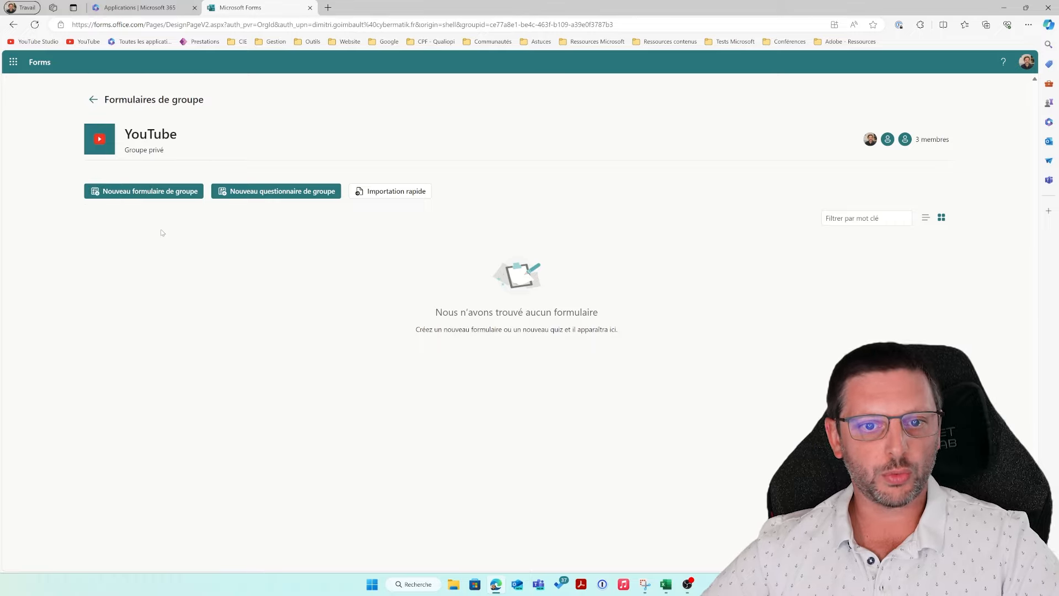
pyautogui.click(151, 193)
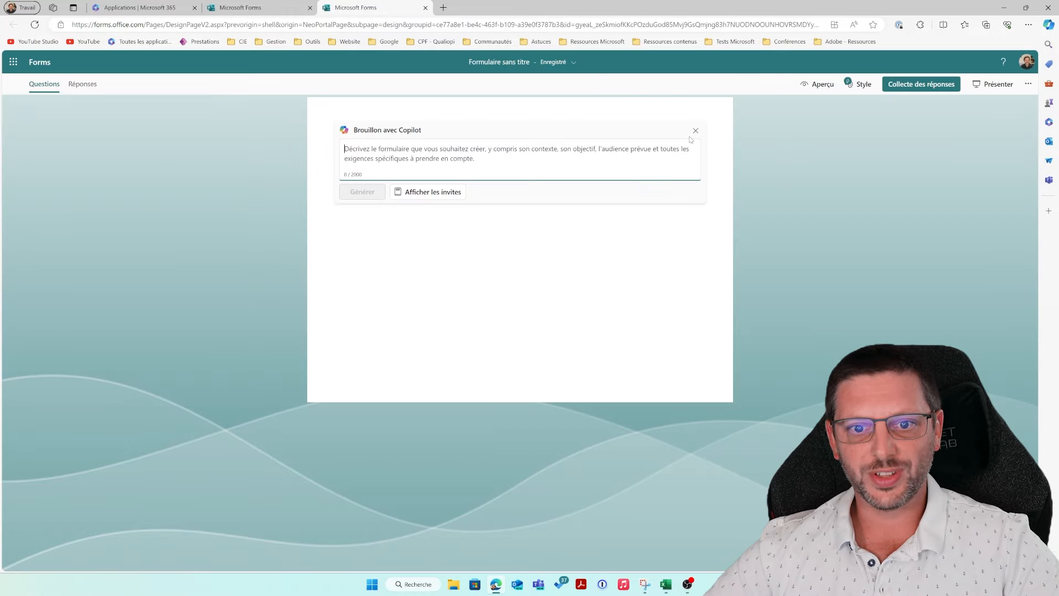
# Step: Title the form 'Tuto des pièces jointes' and add a Date question named Demande
pyautogui.click(695, 130)
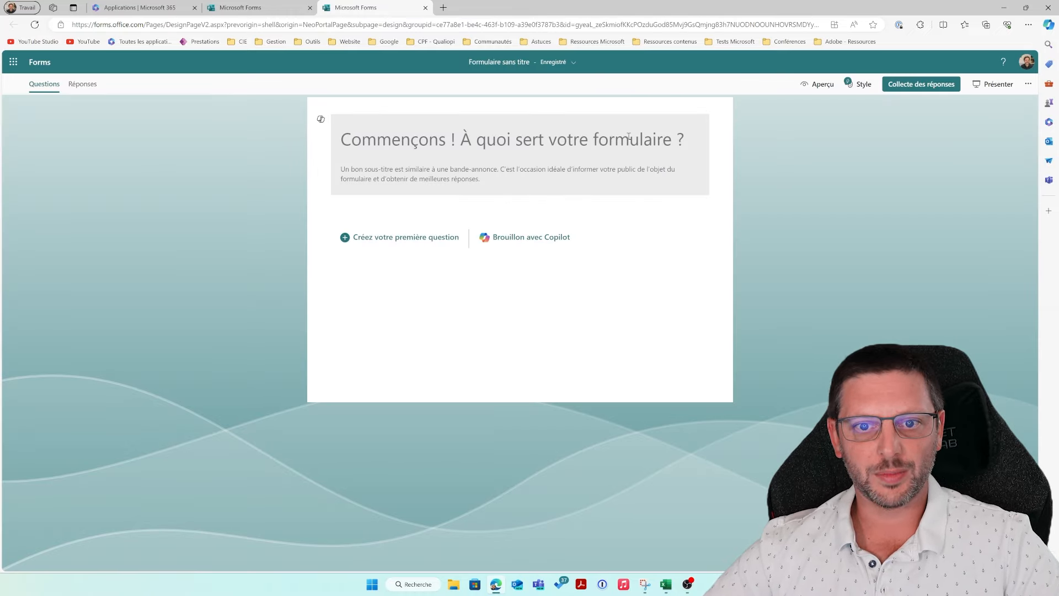
pyautogui.click(422, 168)
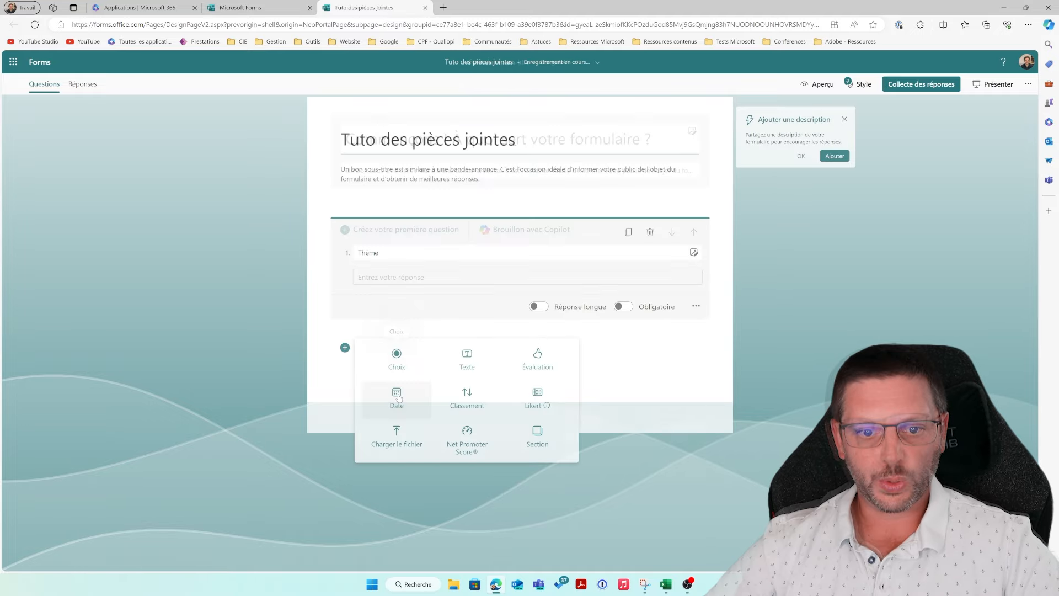
pyautogui.click(395, 396)
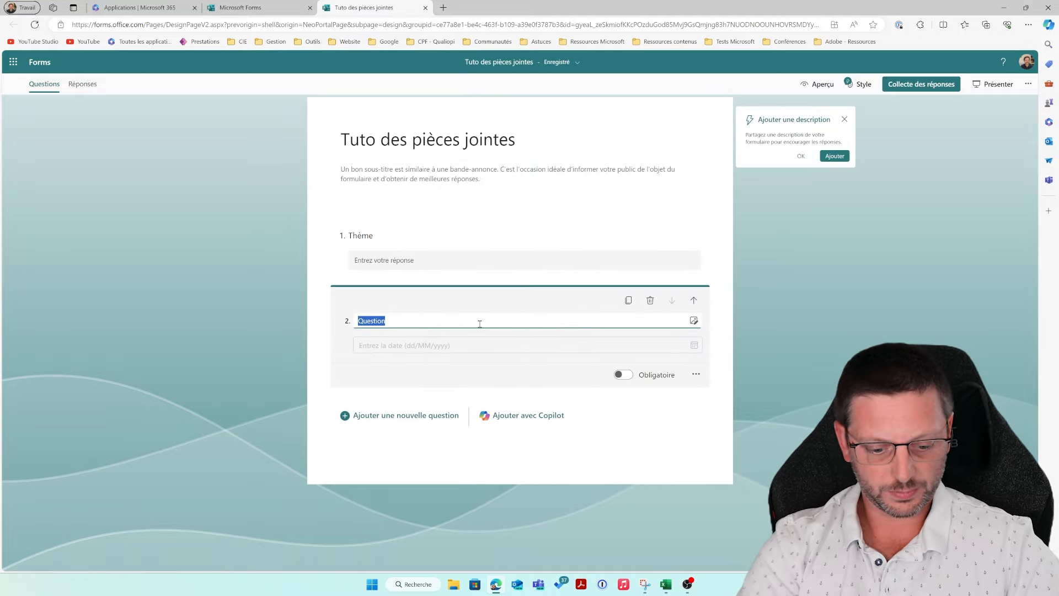
pyautogui.write('Demande')
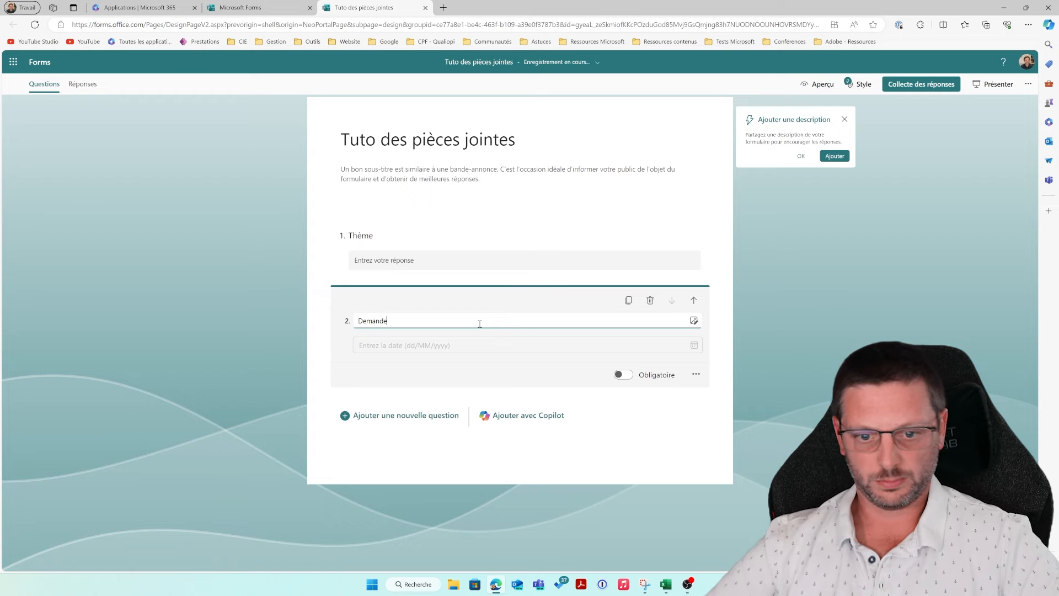
# Step: Add a file-upload question limited to 1 file of up to 100MB
pyautogui.click(429, 427)
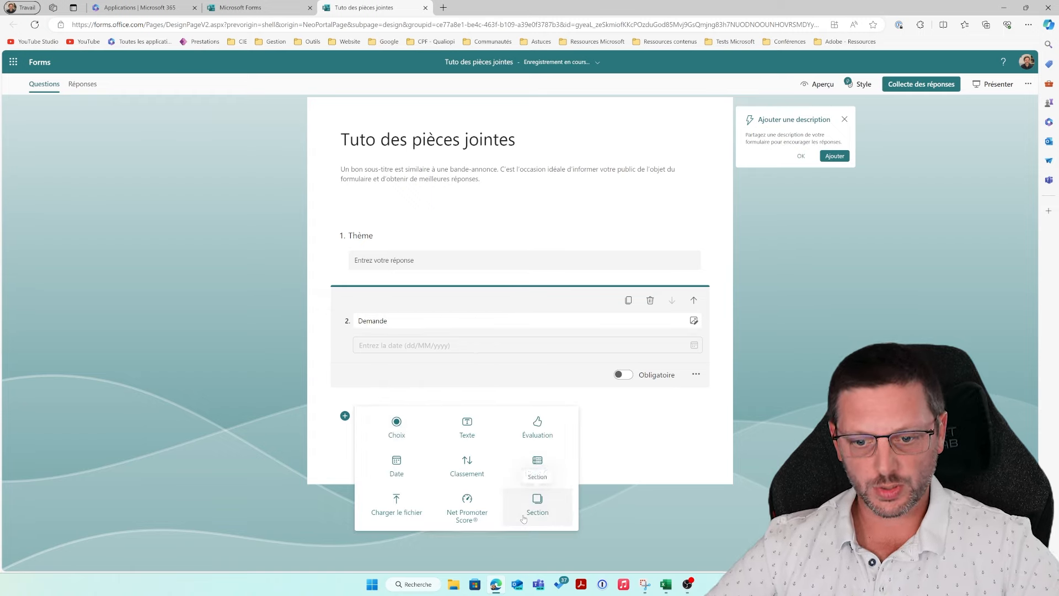
pyautogui.click(386, 503)
pyautogui.scroll(-1, 494, 484)
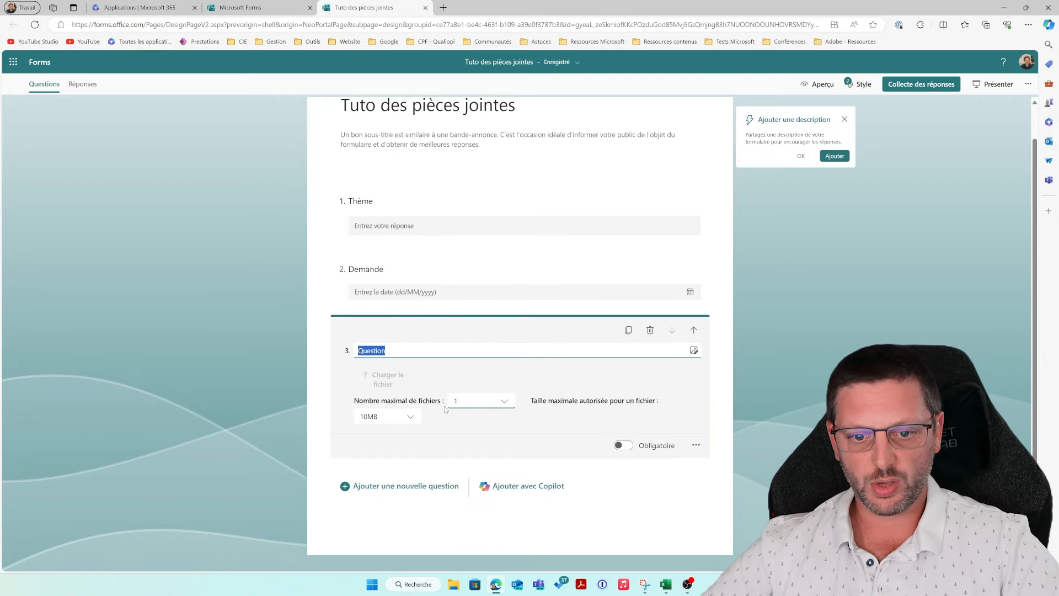
pyautogui.click(414, 418)
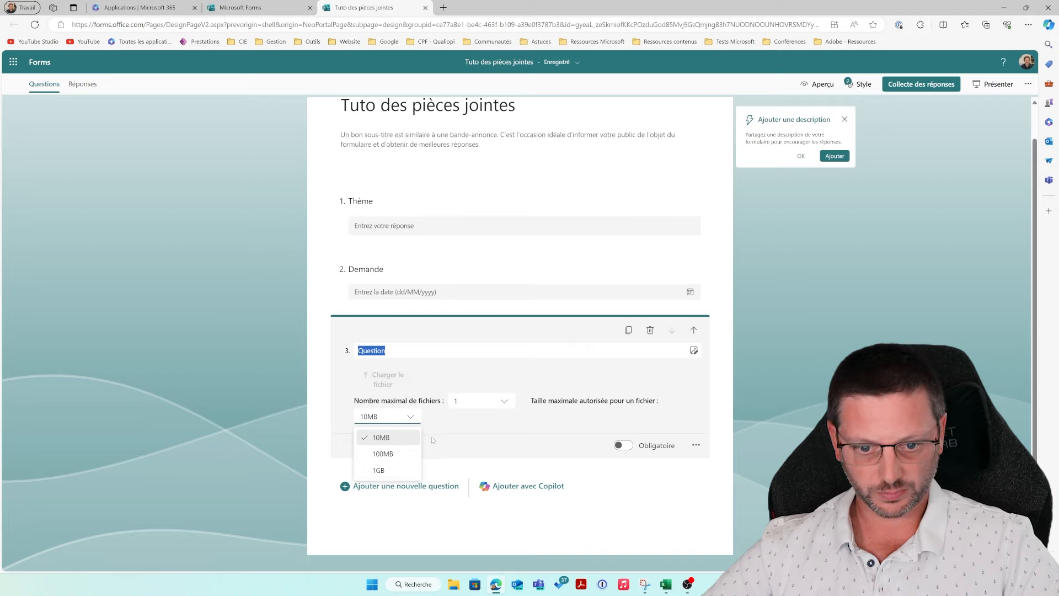
pyautogui.click(382, 453)
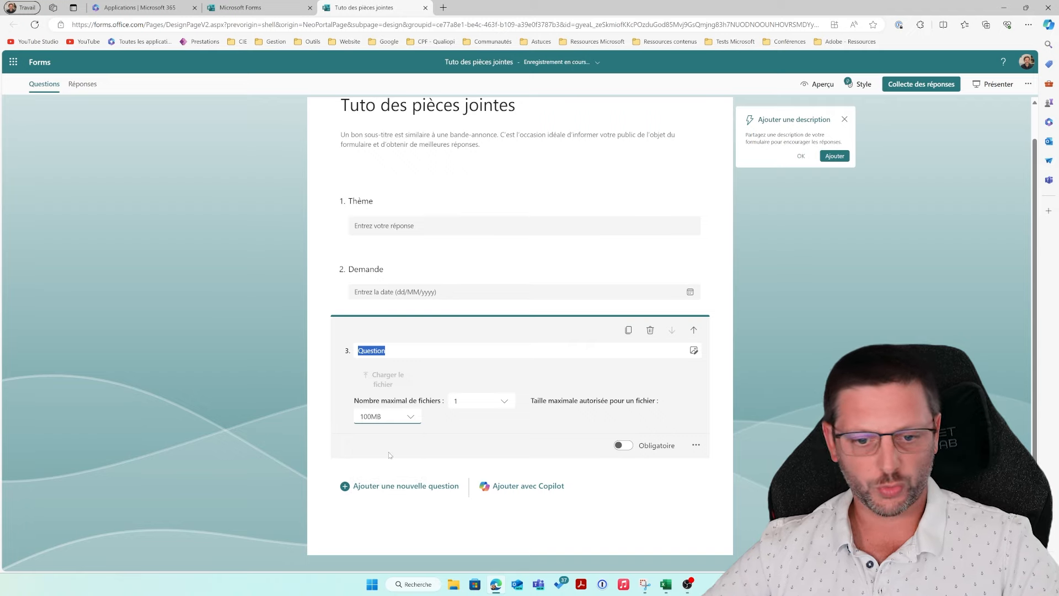
pyautogui.click(389, 417)
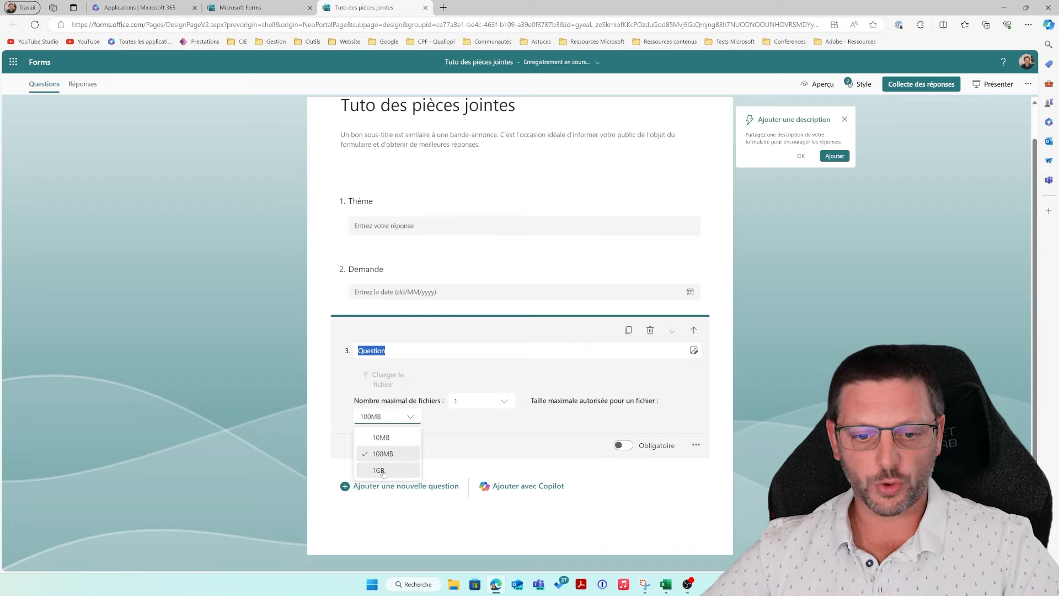
pyautogui.click(476, 440)
pyautogui.click(497, 407)
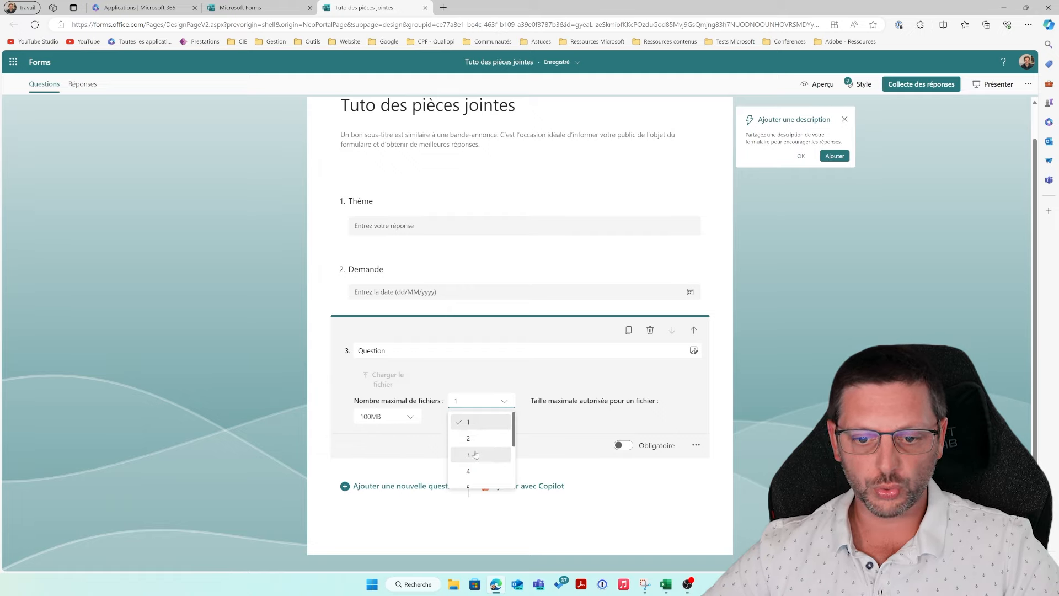
pyautogui.click(480, 423)
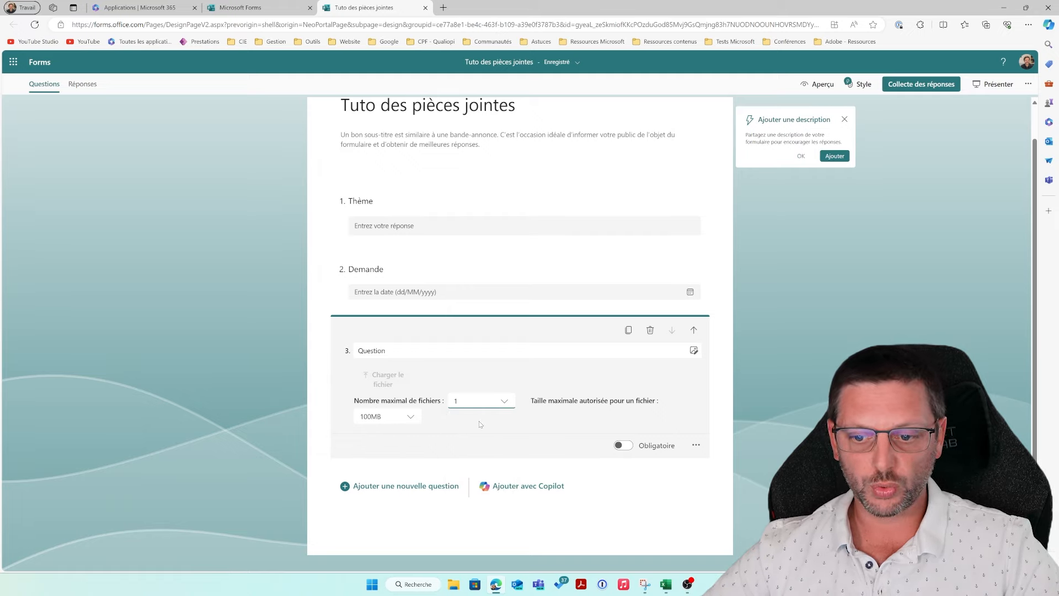
pyautogui.click(833, 304)
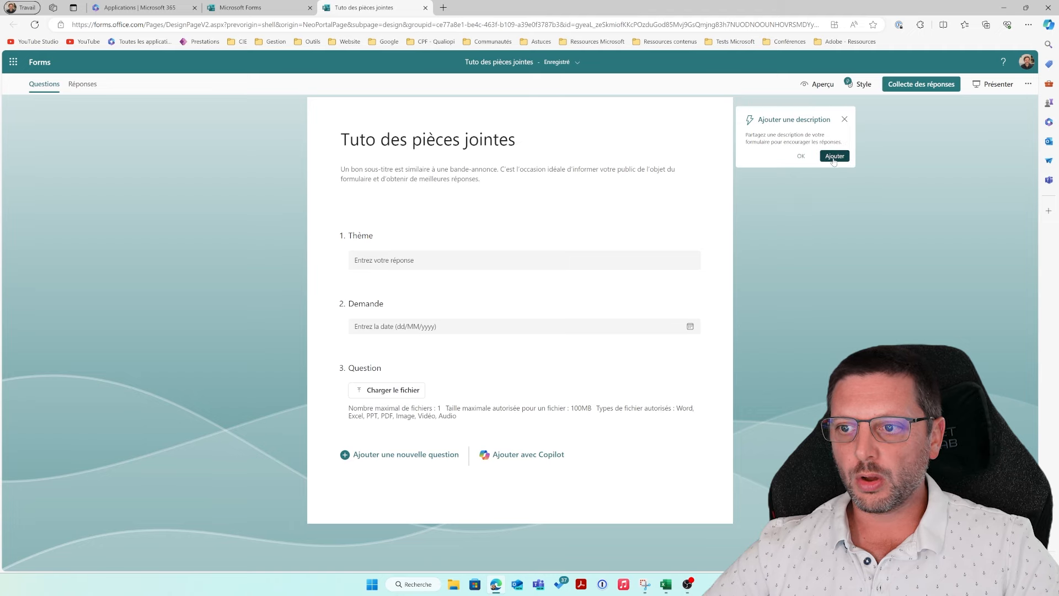
# Step: Apply the blue-sky clouds theme to the form
pyautogui.click(802, 156)
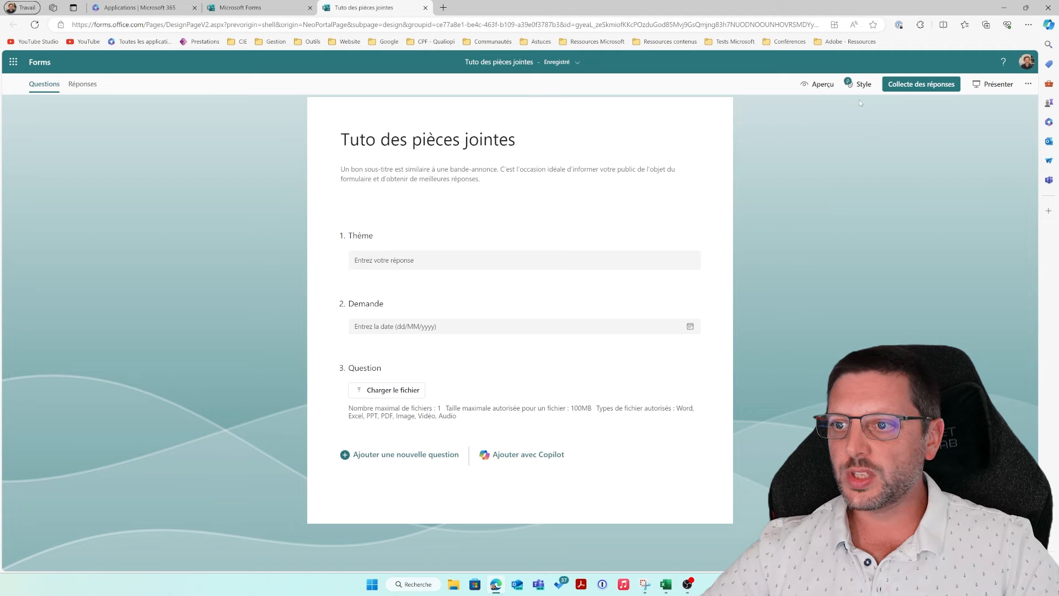
pyautogui.click(859, 85)
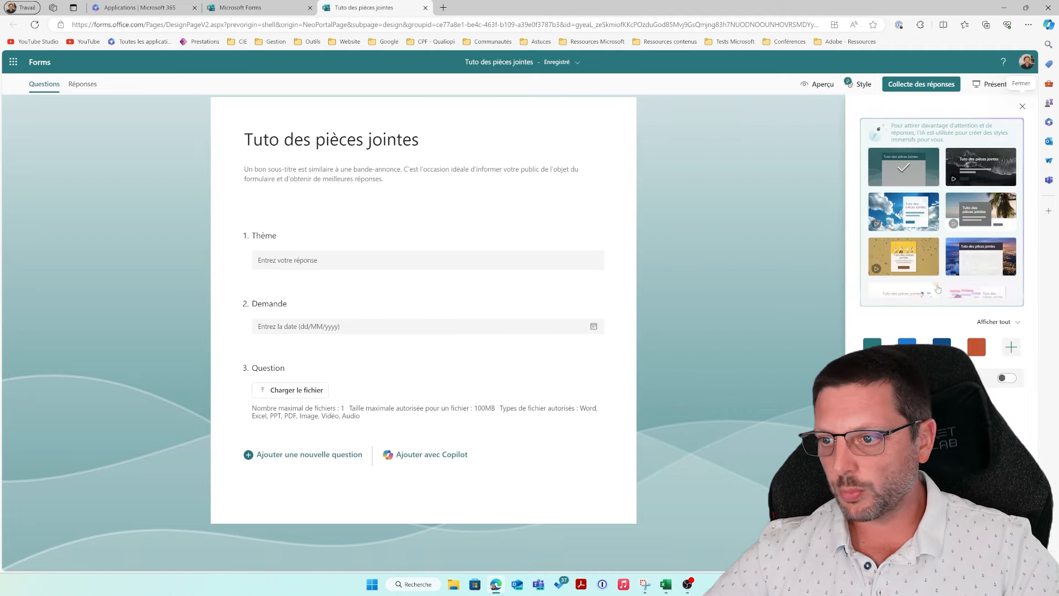
pyautogui.click(896, 215)
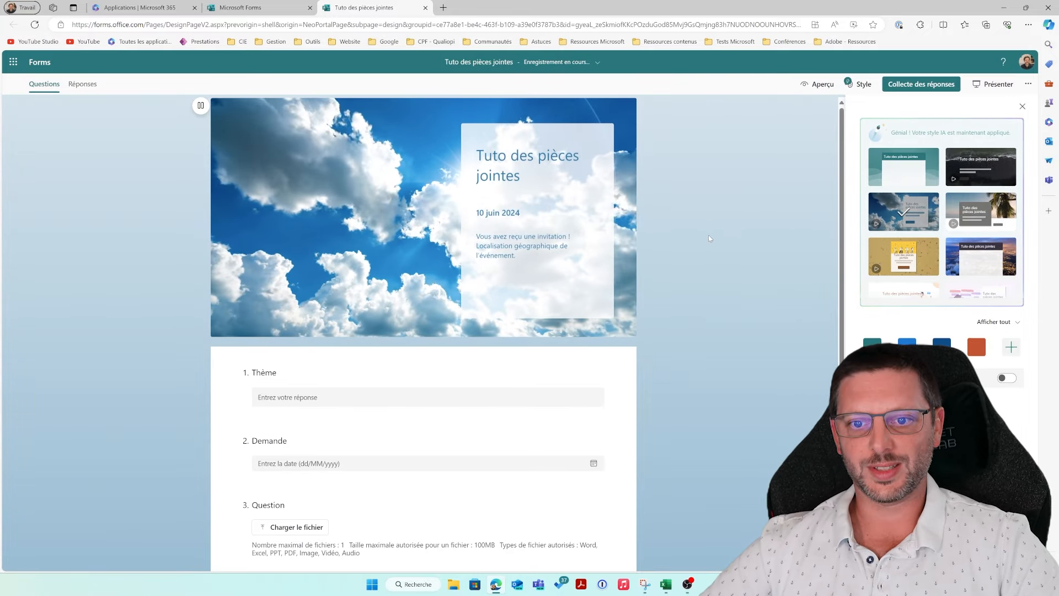
pyautogui.click(1022, 107)
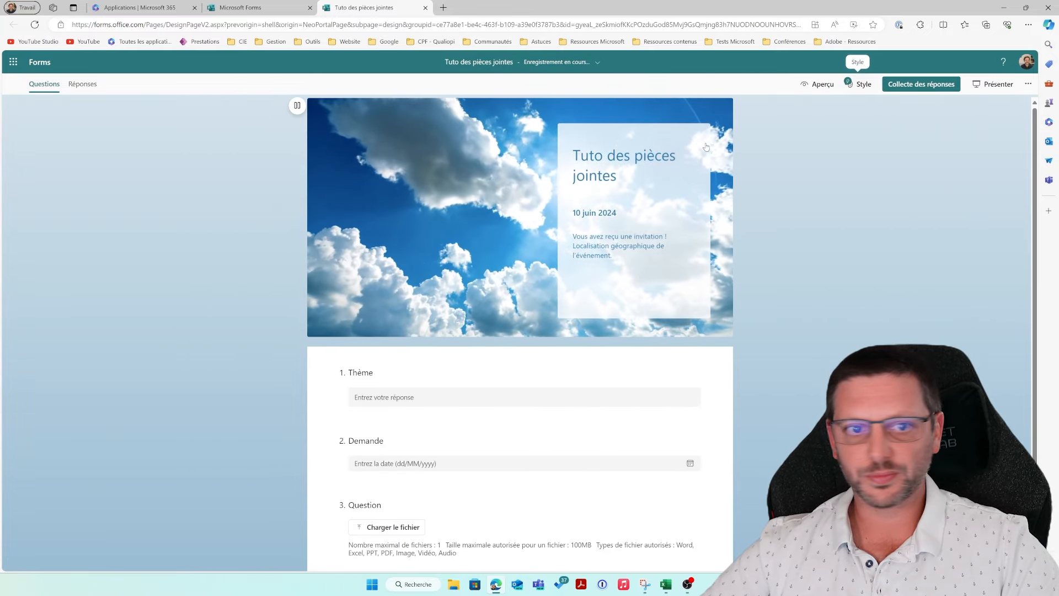
# Step: Preview the form's cover page and questions, then return to the editor
pyautogui.click(818, 85)
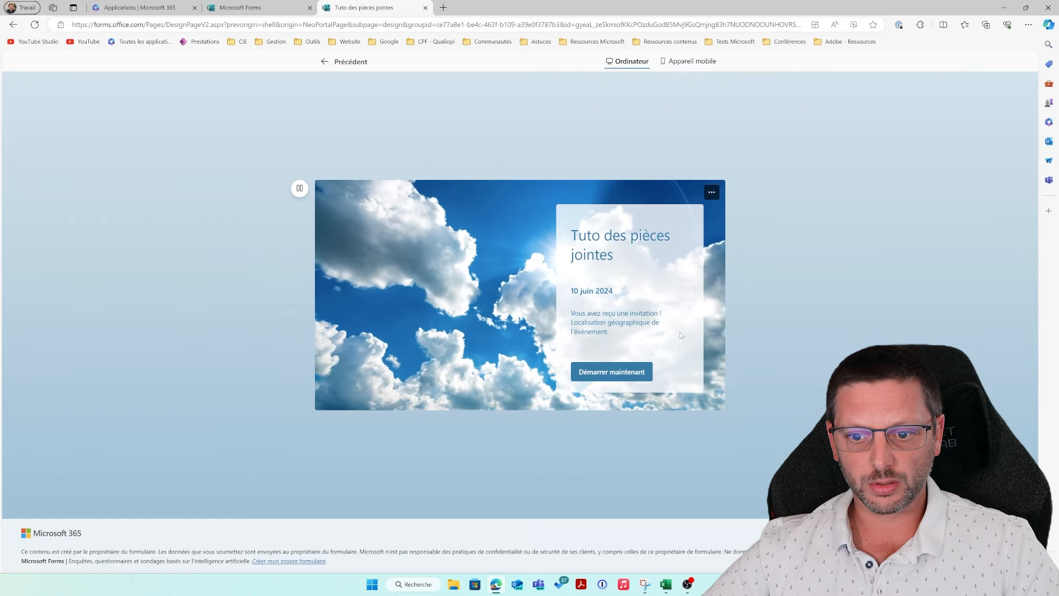
pyautogui.click(613, 373)
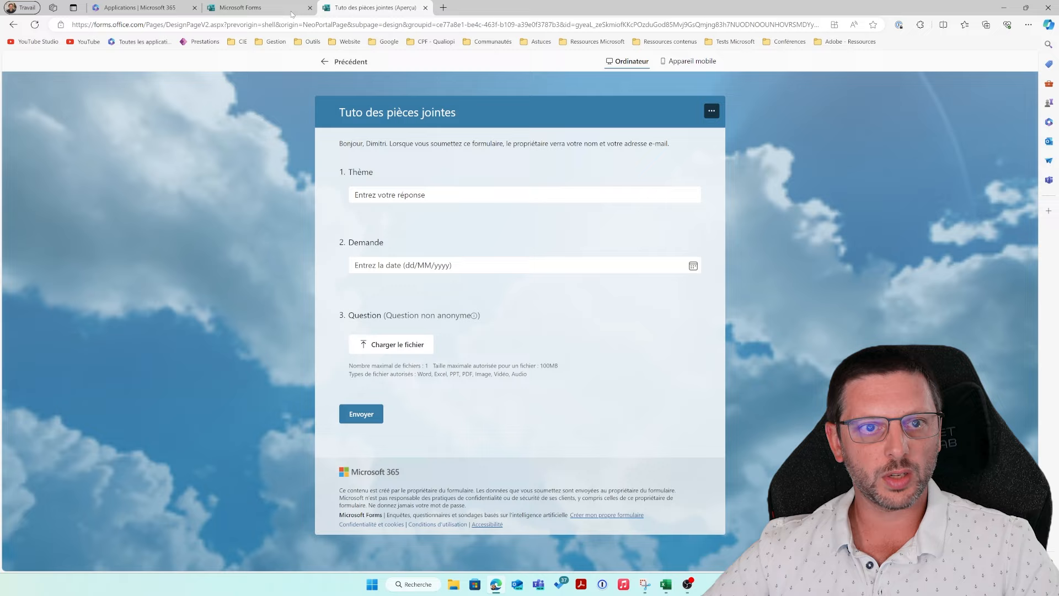
pyautogui.click(21, 26)
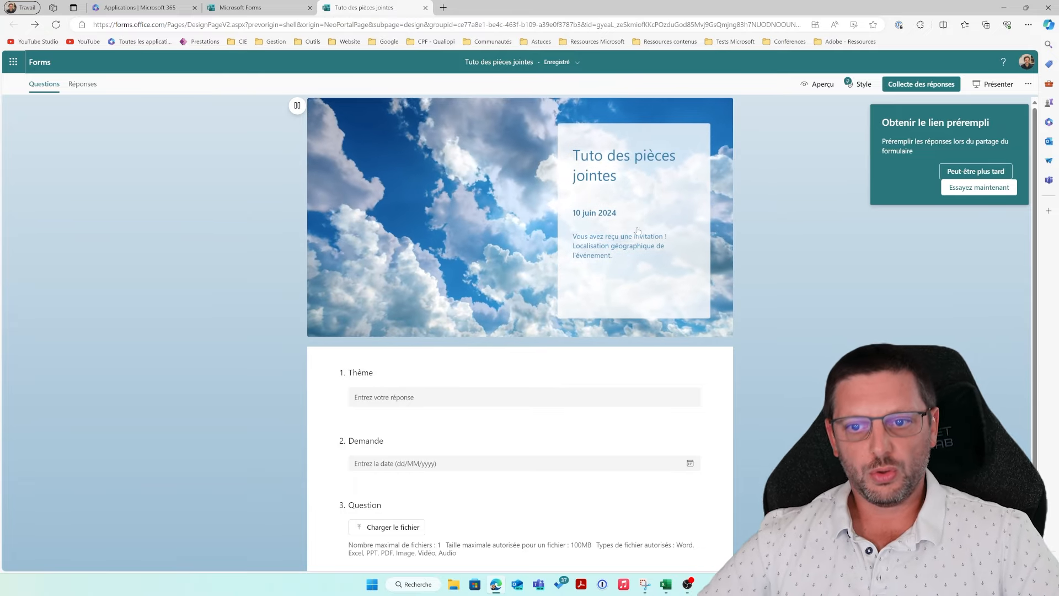
pyautogui.scroll(-2, 520, 361)
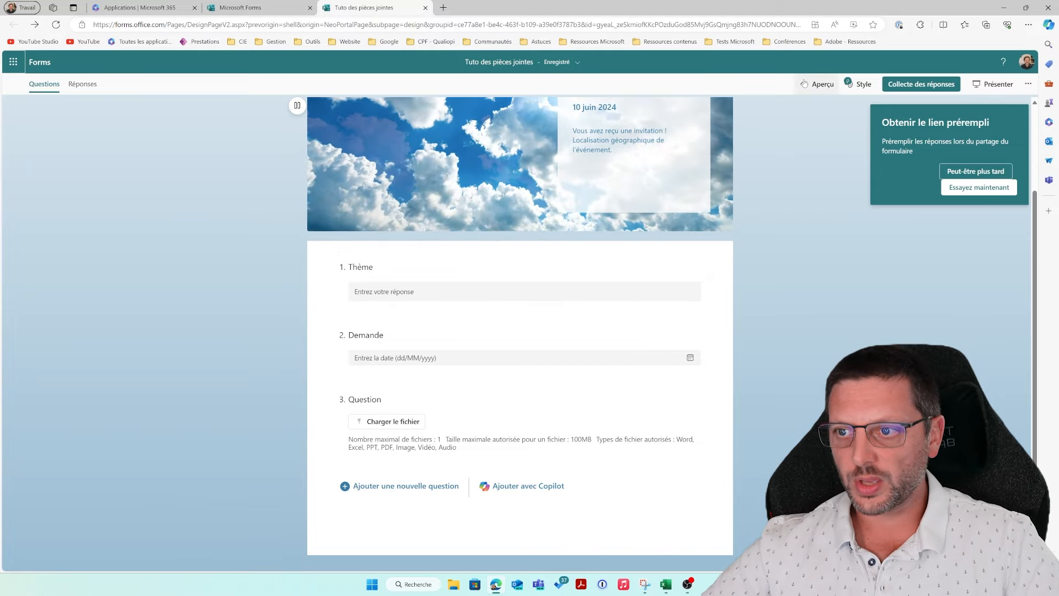
# Step: In the preview, answer Thème and set Demande to 10/06/2024
pyautogui.click(819, 84)
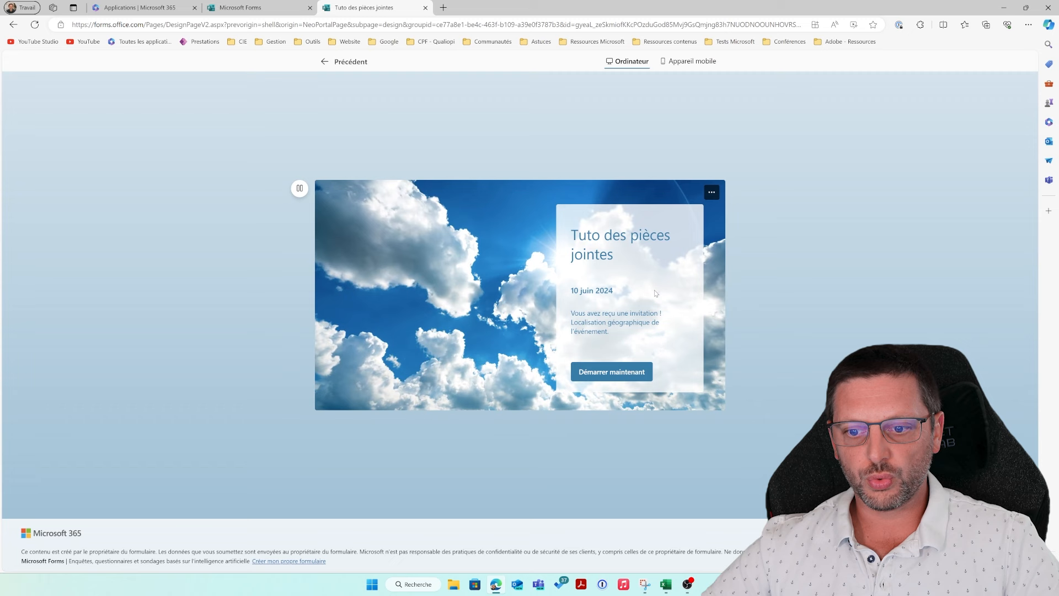
pyautogui.click(610, 379)
pyautogui.click(385, 193)
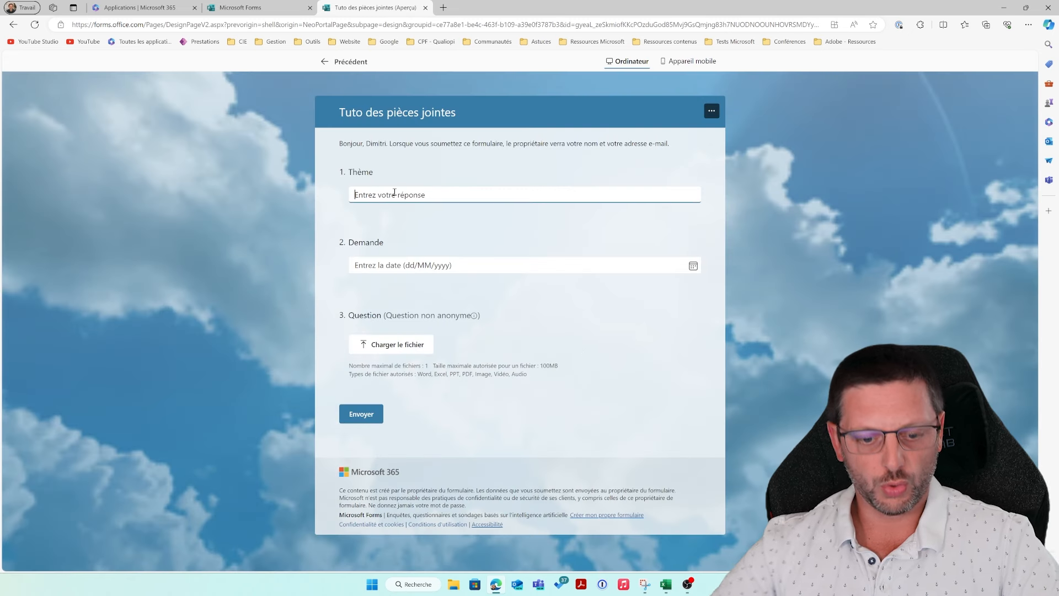
pyautogui.click(693, 270)
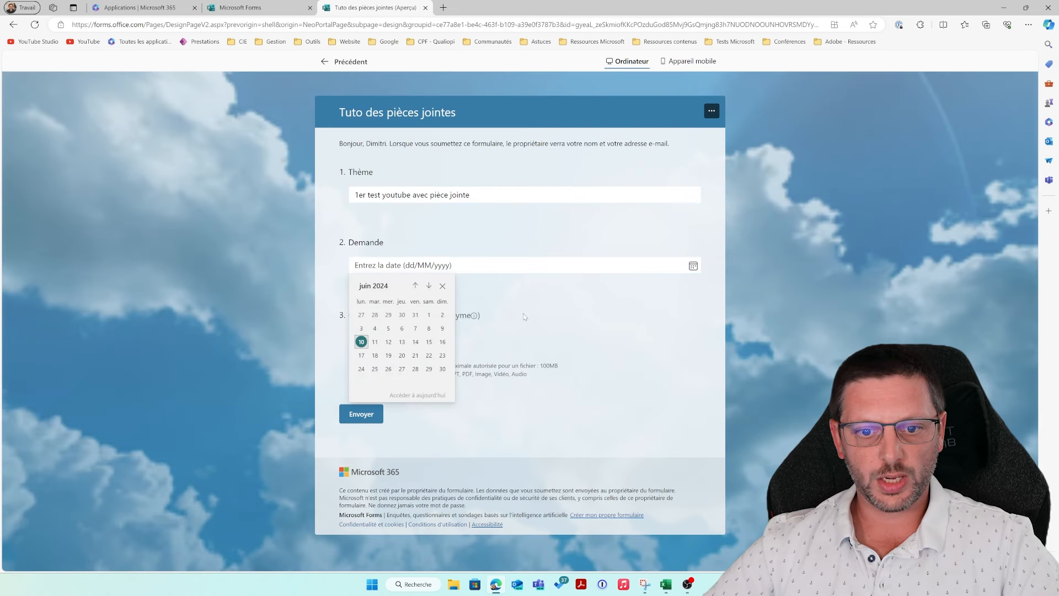
pyautogui.click(361, 341)
# Step: Attach Apple.png from the Logos divers folder and submit the test response
pyautogui.click(387, 344)
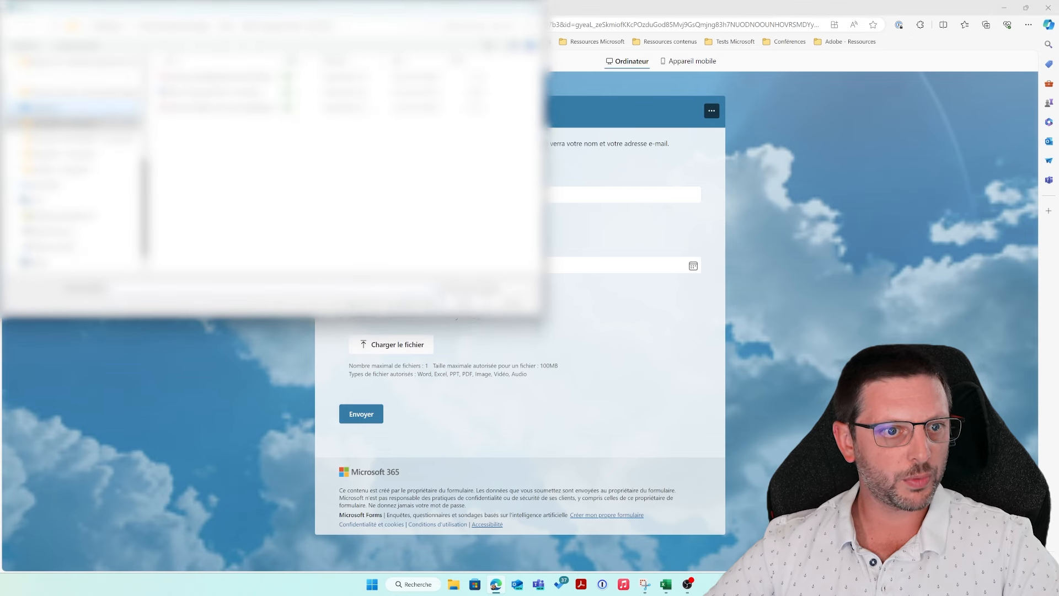
pyautogui.doubleClick(221, 76)
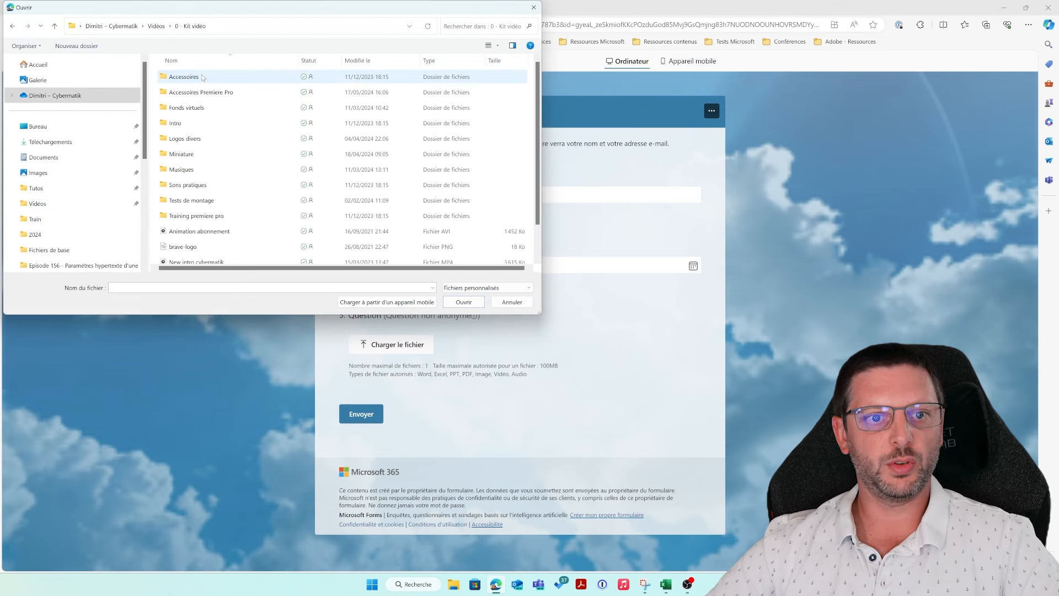
pyautogui.doubleClick(240, 143)
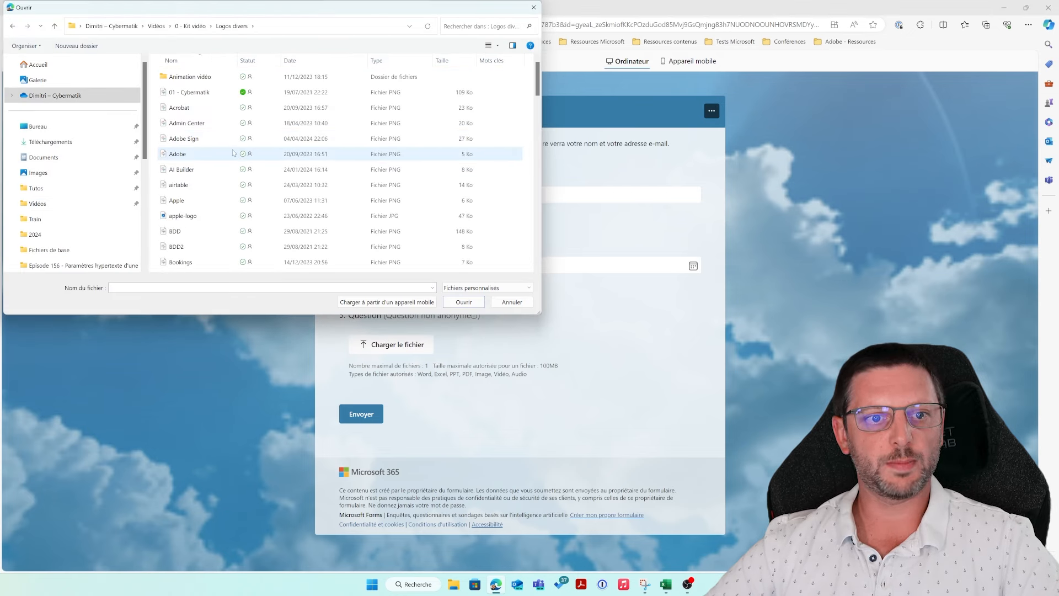
pyautogui.click(191, 203)
pyautogui.click(463, 302)
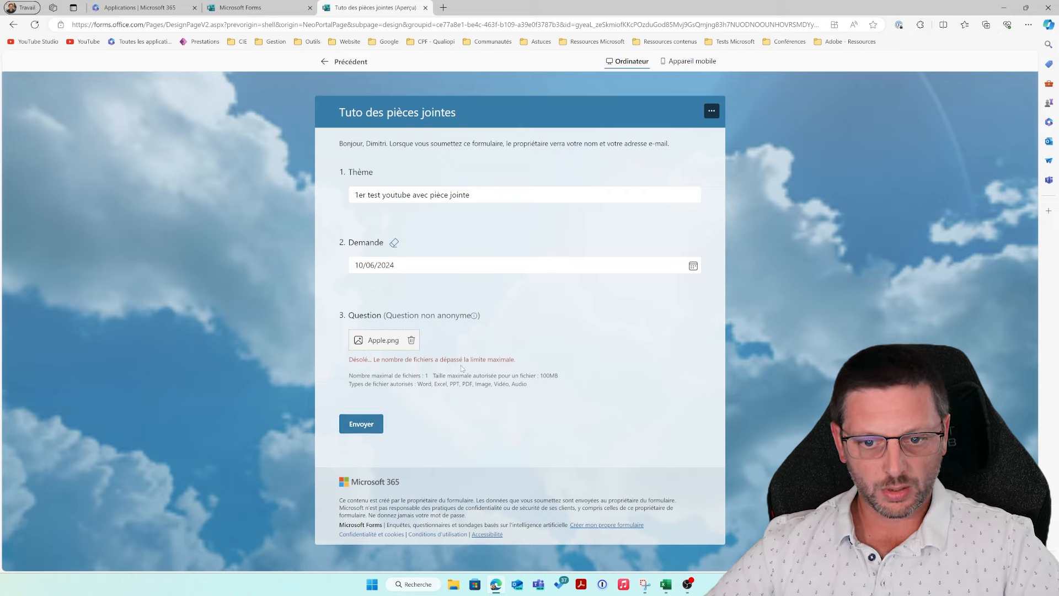
pyautogui.click(362, 424)
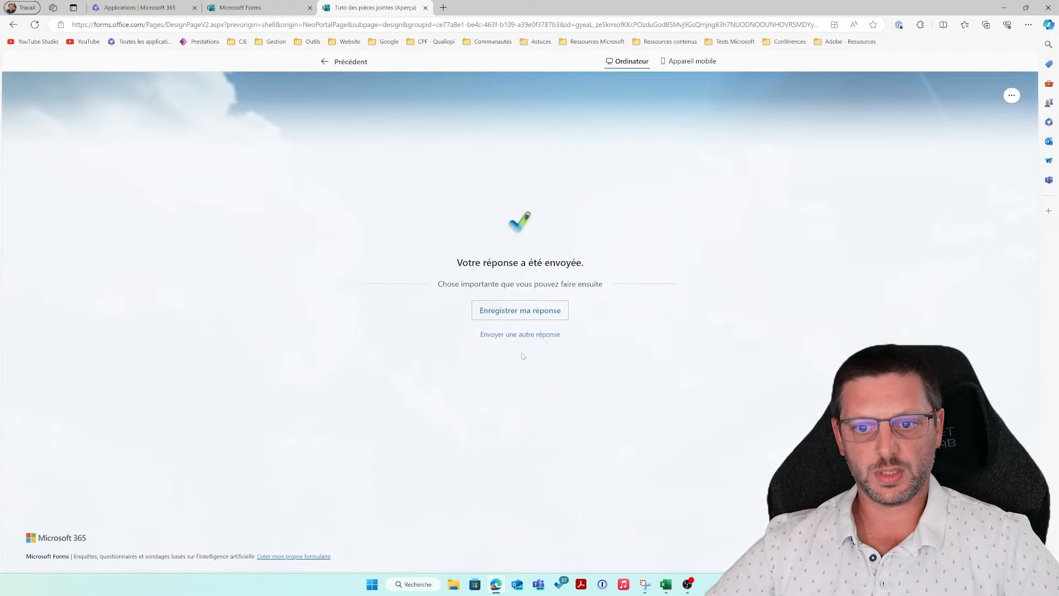
# Step: Close the preview and reopen Tuto des pièces jointes from the YouTube group
pyautogui.click(509, 319)
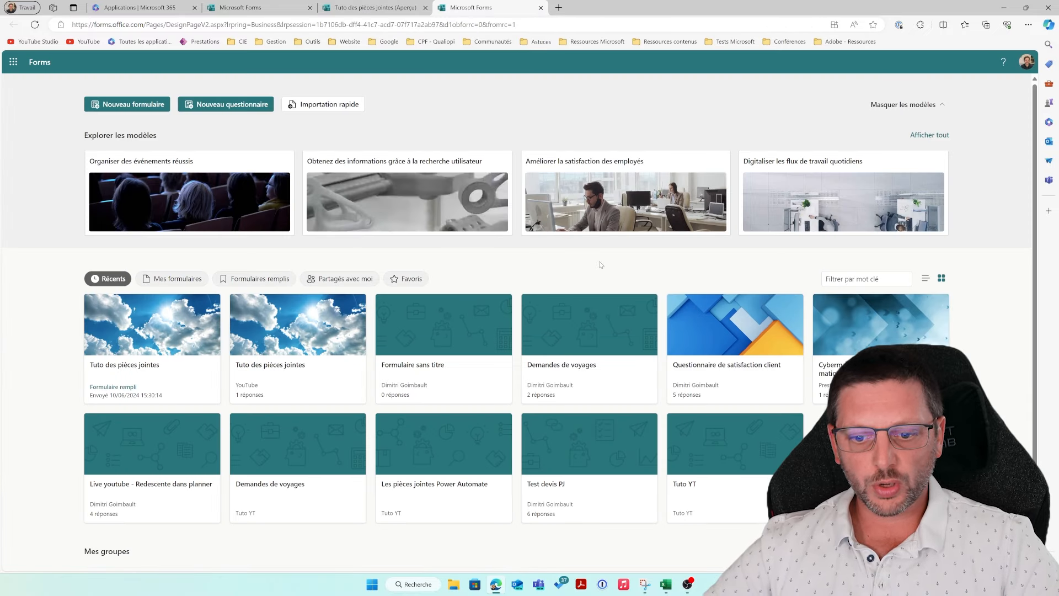
pyautogui.scroll(-2, 596, 275)
pyautogui.click(571, 468)
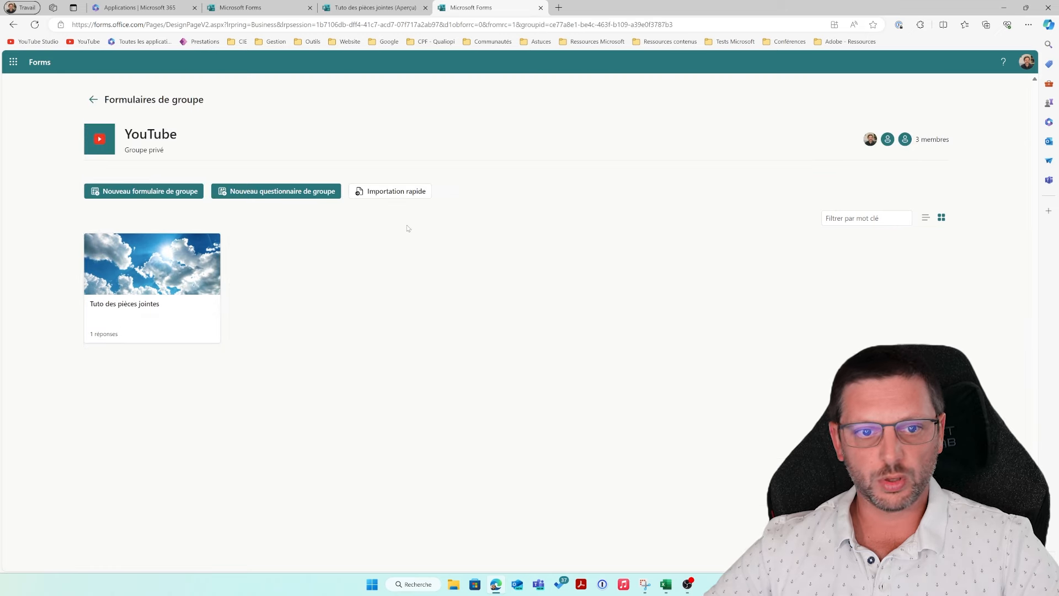
pyautogui.click(375, 8)
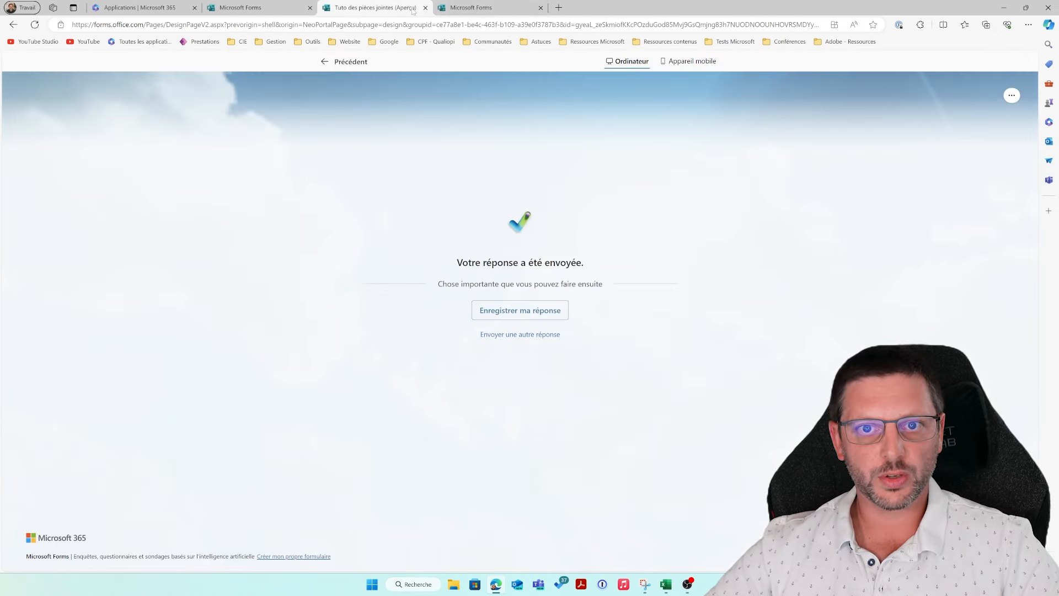
pyautogui.click(425, 8)
pyautogui.click(176, 301)
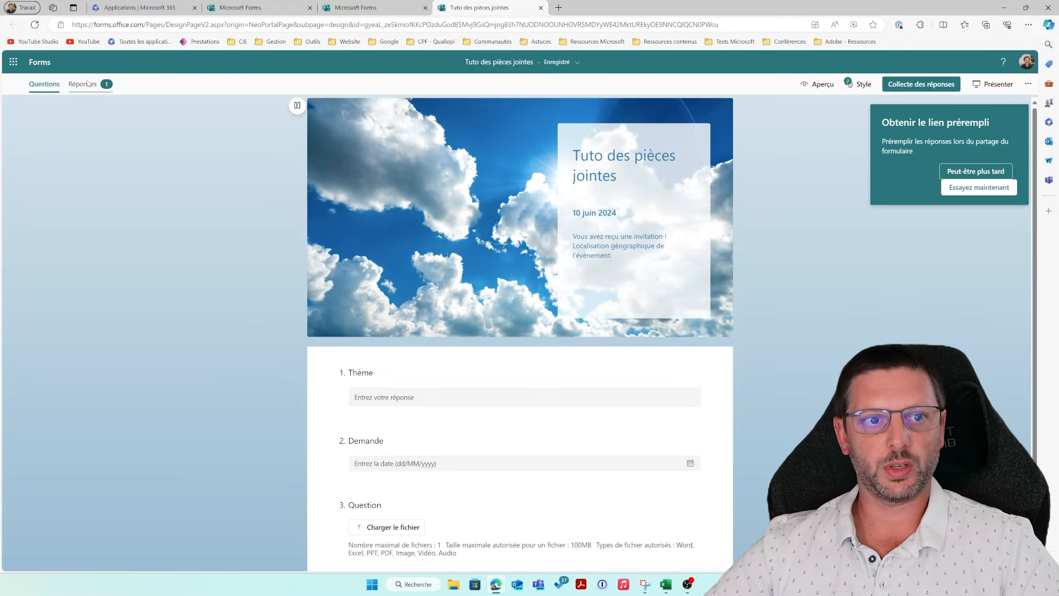
# Step: Review the Réponses summary showing one response with the Apple image, then close the form
pyautogui.click(88, 84)
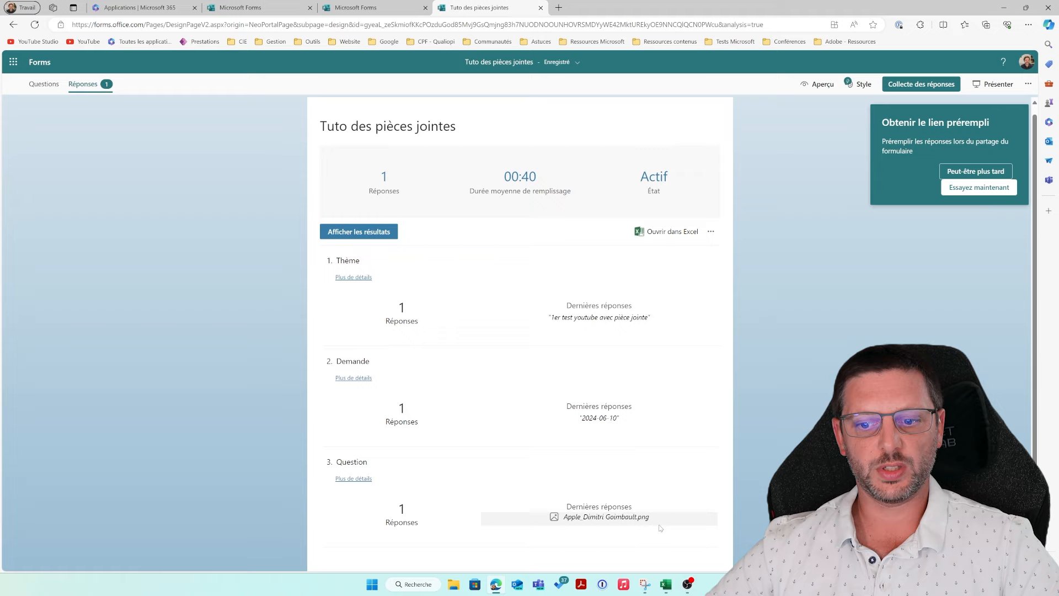
pyautogui.scroll(1, 510, 522)
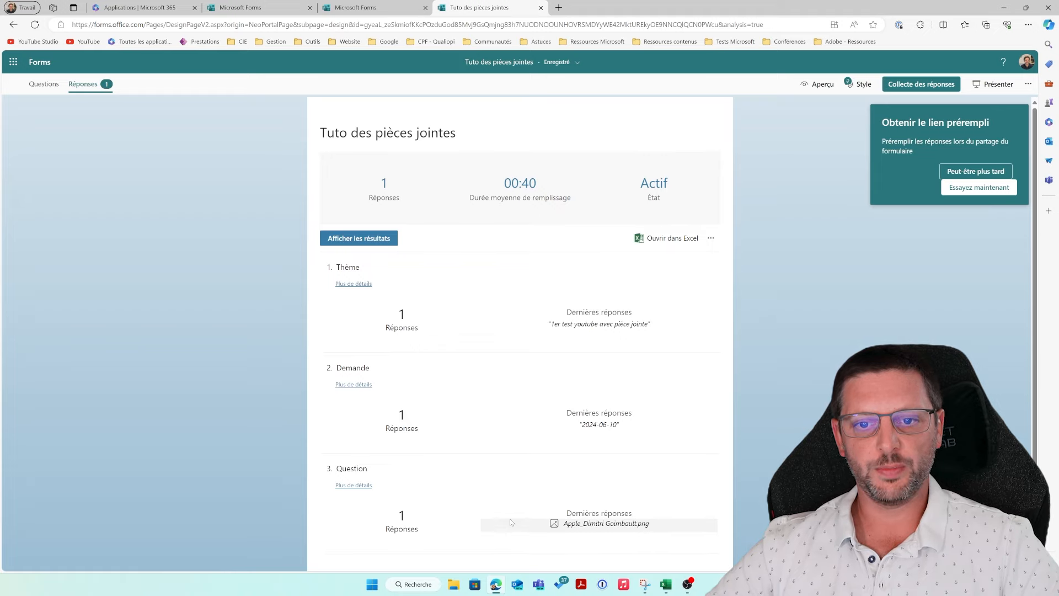
pyautogui.scroll(-1, 510, 520)
pyautogui.scroll(1, 512, 510)
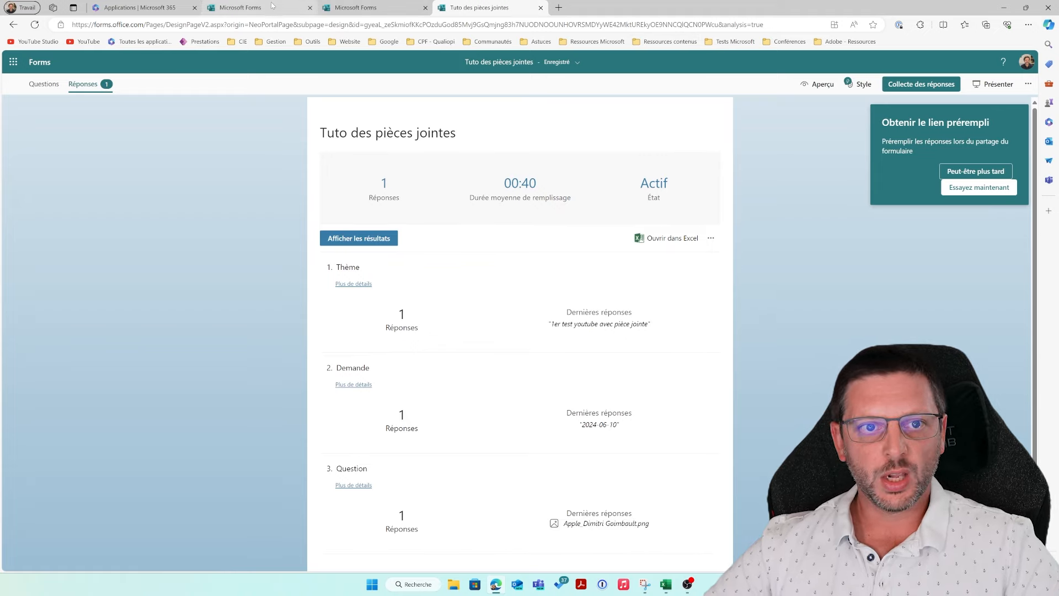
pyautogui.click(540, 8)
# Step: Open the YouTube SharePoint site's Documents library from the Microsoft 365 apps
pyautogui.click(138, 8)
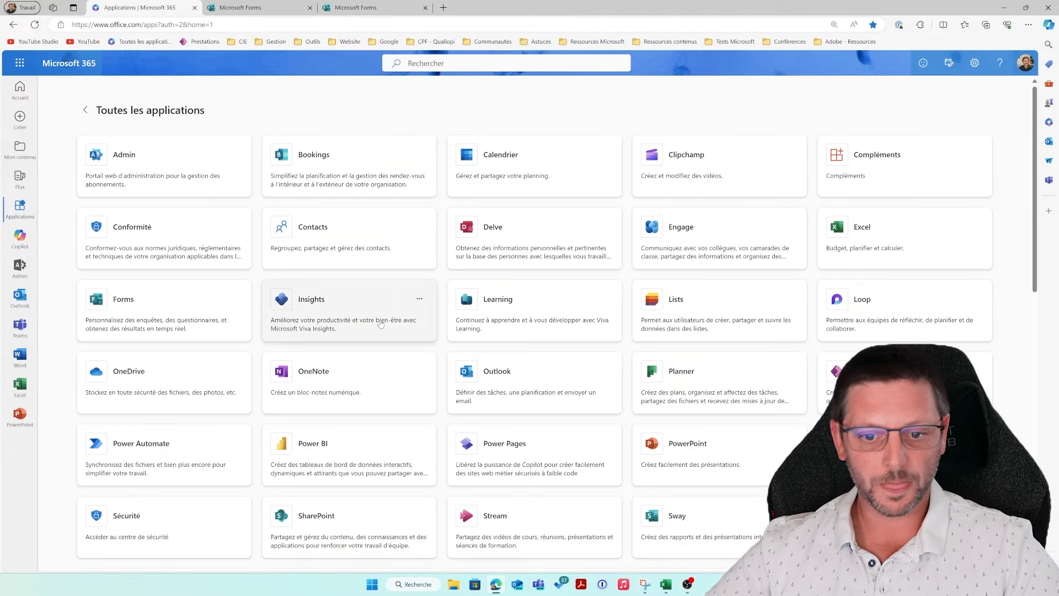
pyautogui.scroll(-3, 385, 330)
pyautogui.click(362, 366)
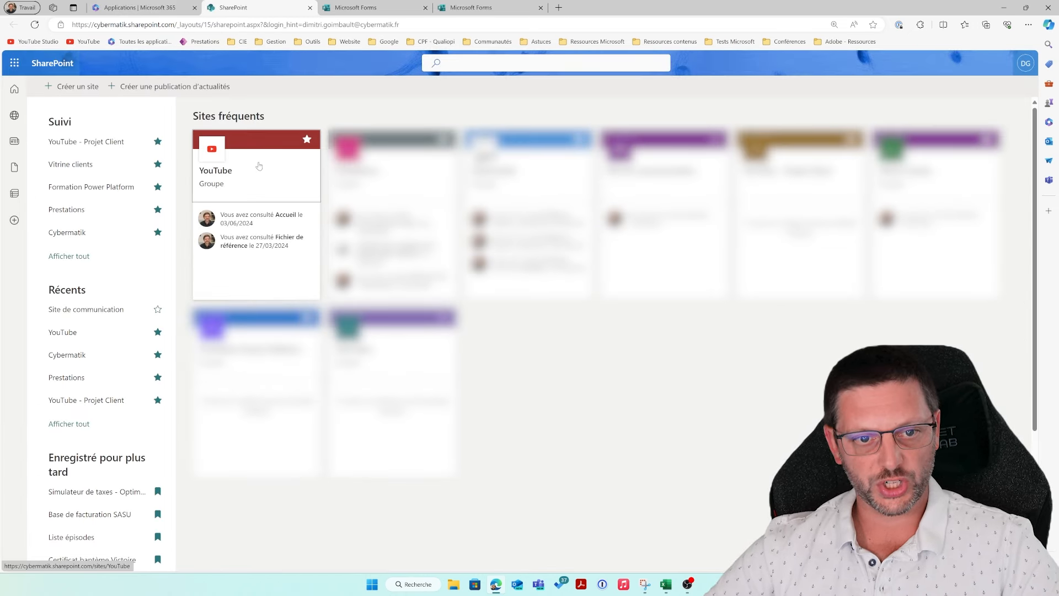
pyautogui.click(261, 170)
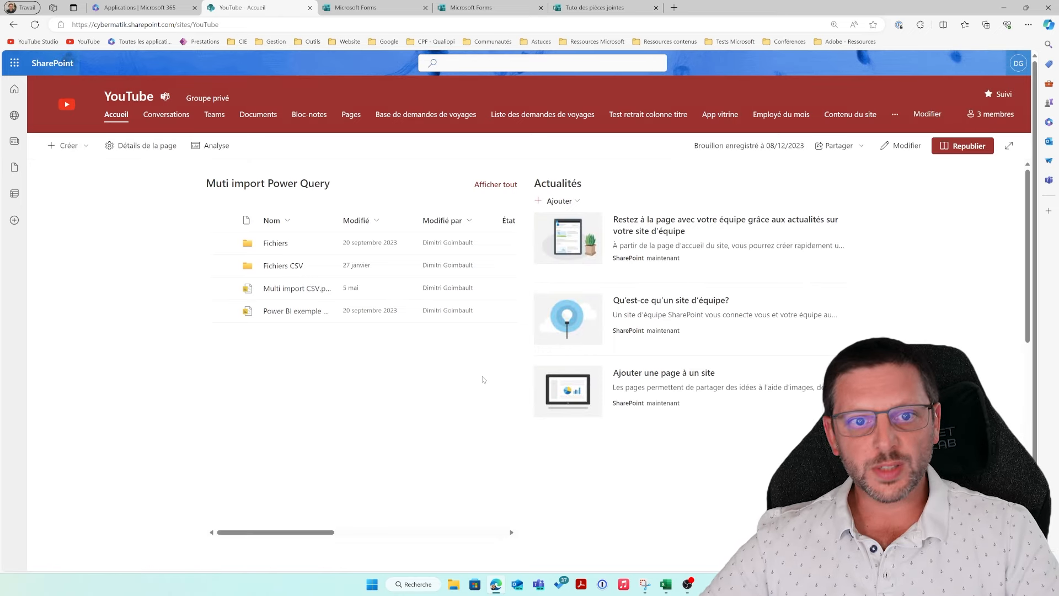
pyautogui.click(262, 117)
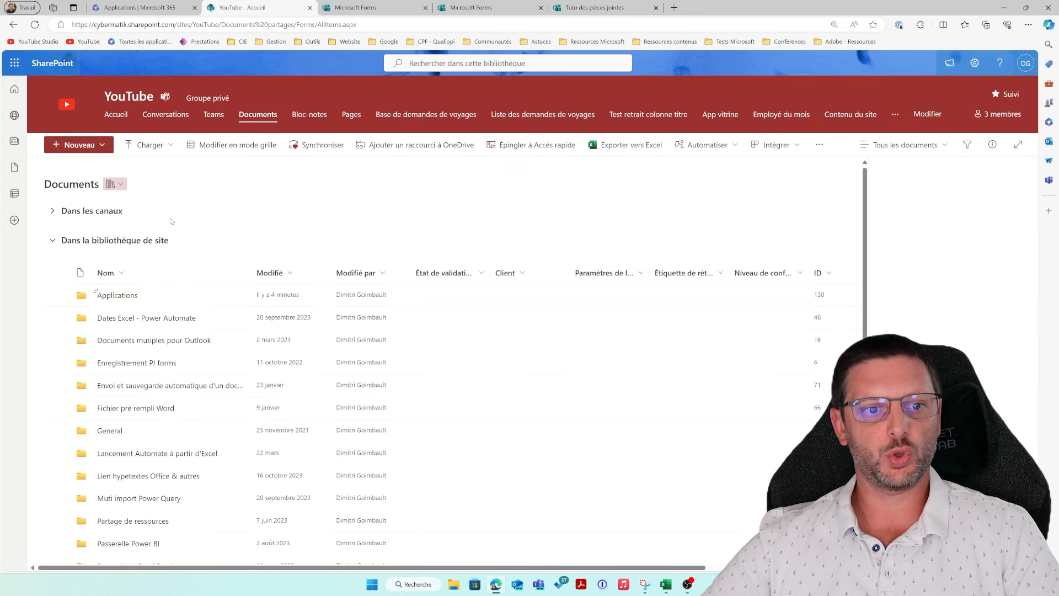
# Step: Browse Applications > Microsoft Forms > Tuto des pièces jointes > Question, then return to Forms
pyautogui.click(131, 297)
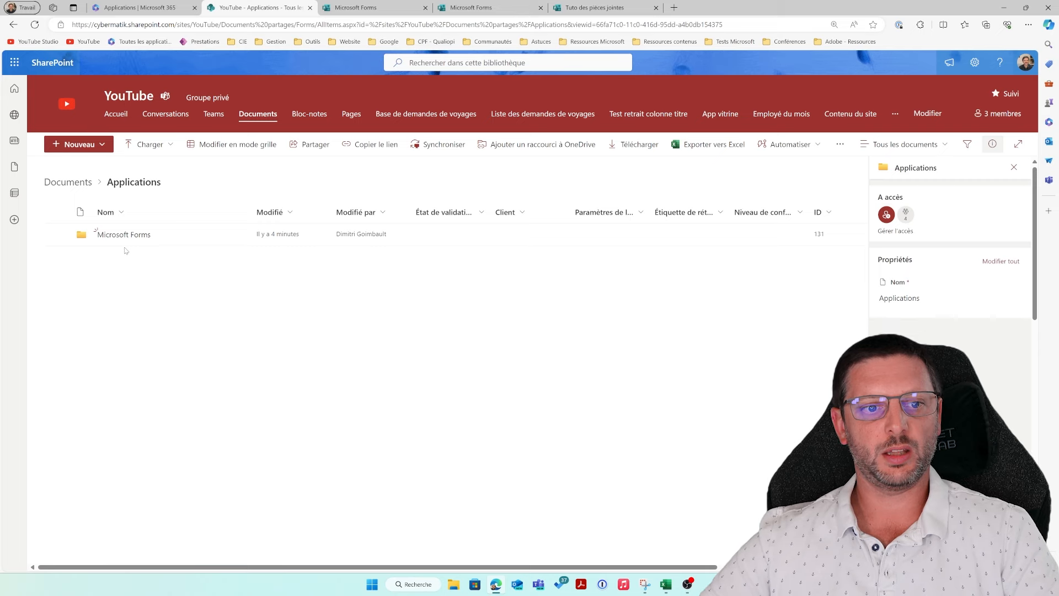
pyautogui.click(122, 238)
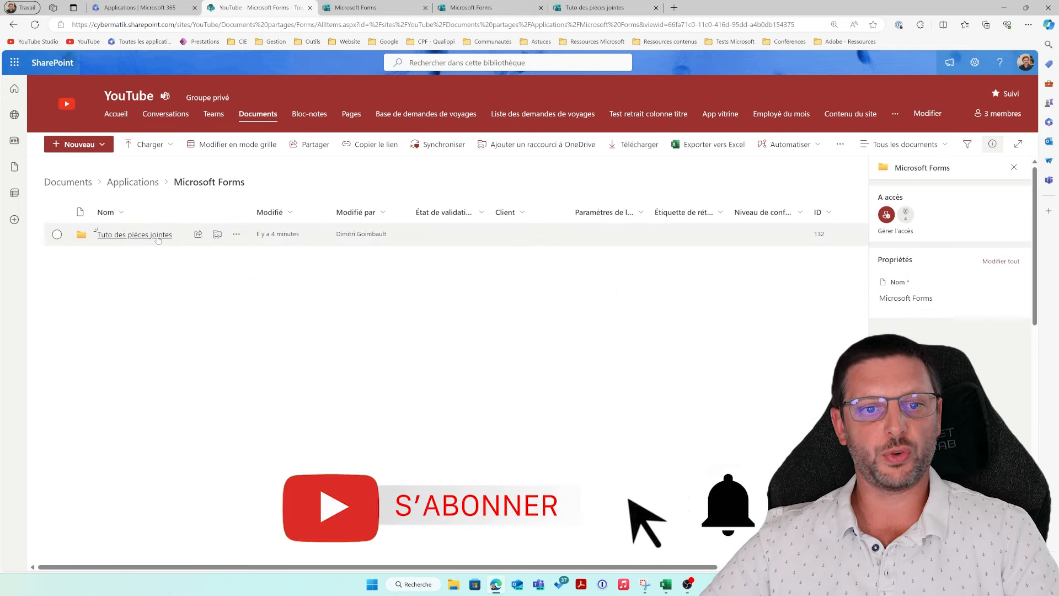
pyautogui.click(149, 241)
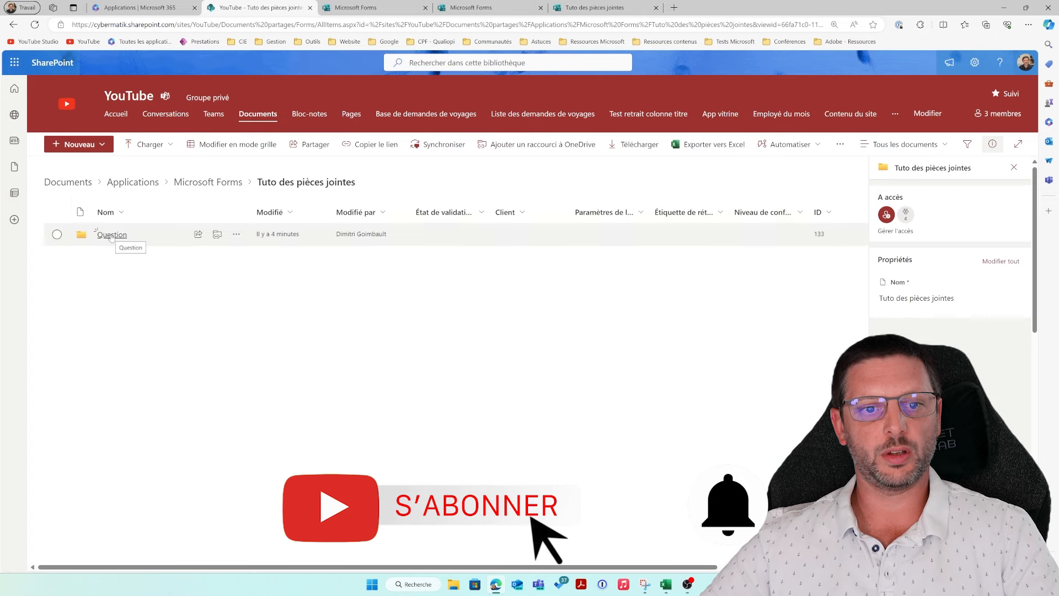
pyautogui.click(111, 235)
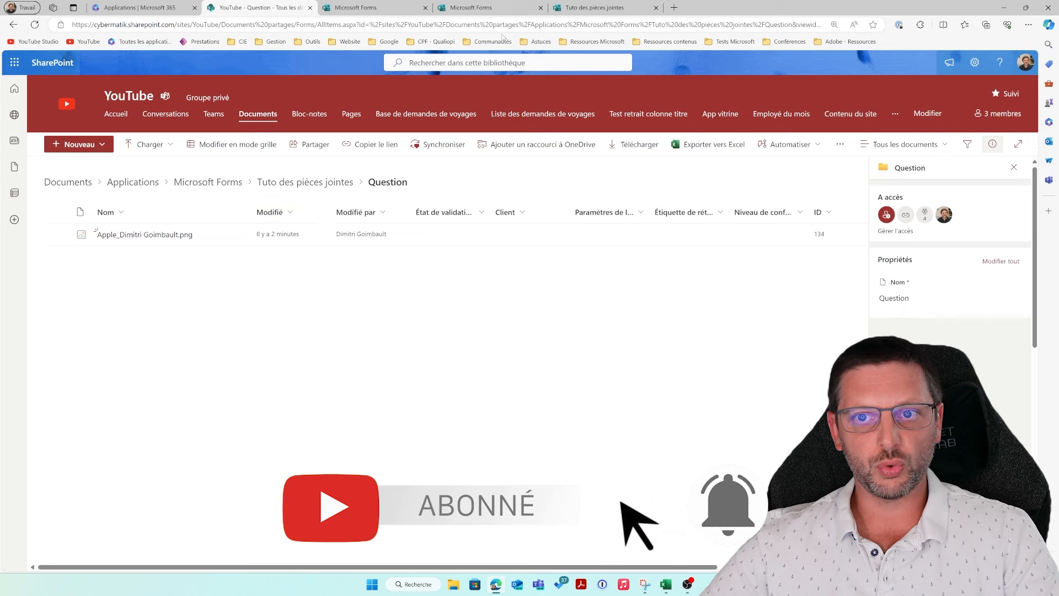
pyautogui.click(600, 8)
# Step: Open the response's Apple PNG, inspect its SharePoint folder path in the URL, then close it
pyautogui.click(342, 63)
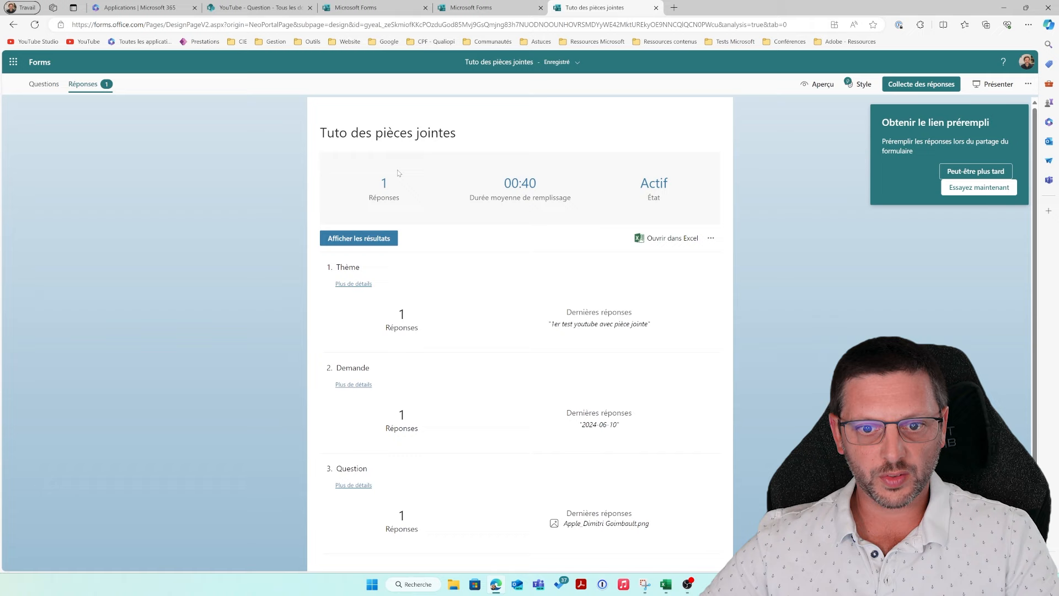
pyautogui.click(359, 238)
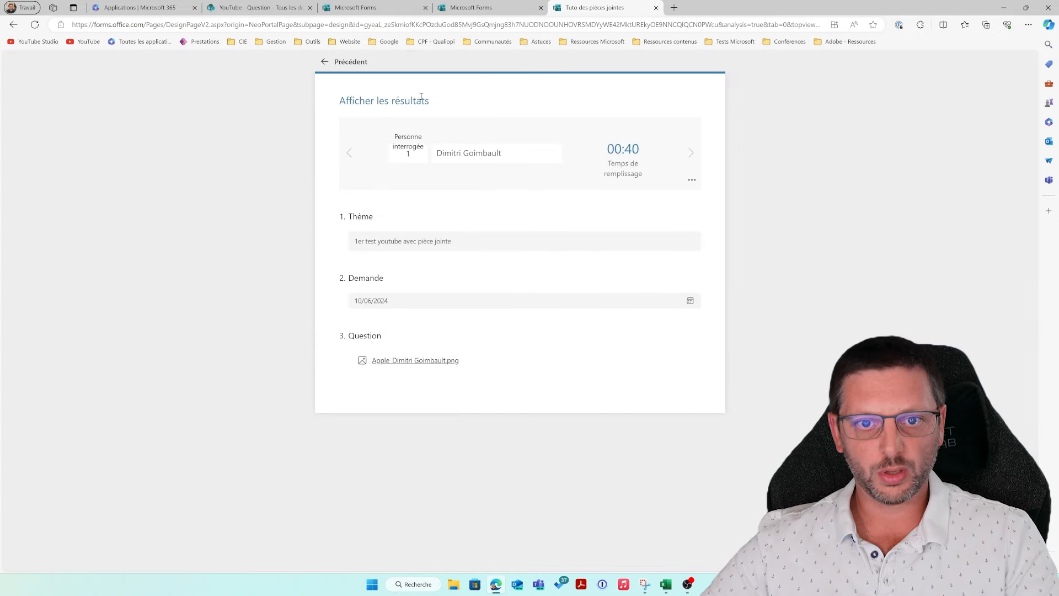
pyautogui.click(388, 361)
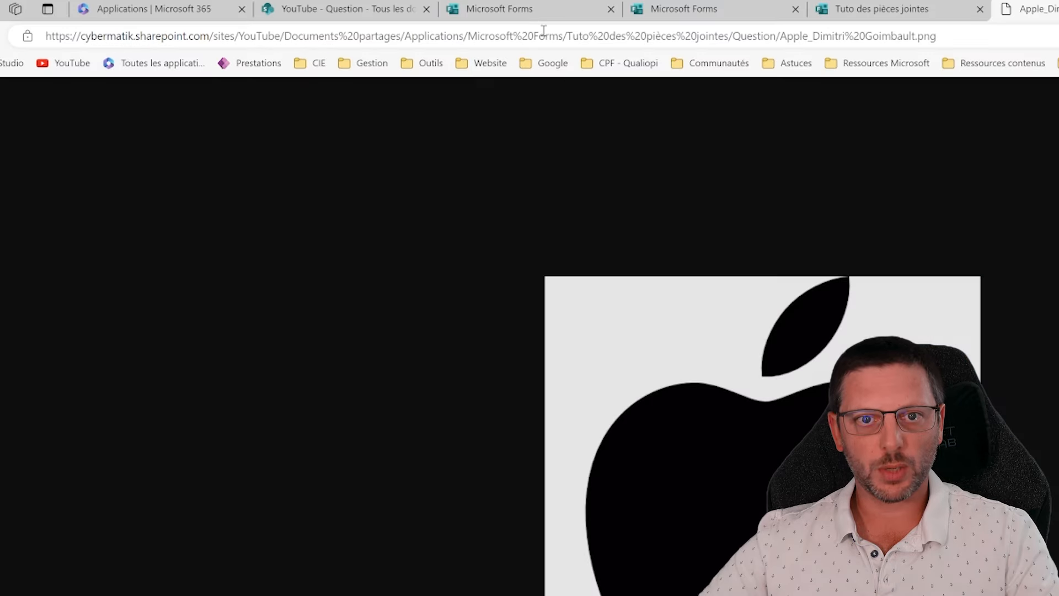
pyautogui.click(263, 35)
pyautogui.click(264, 35)
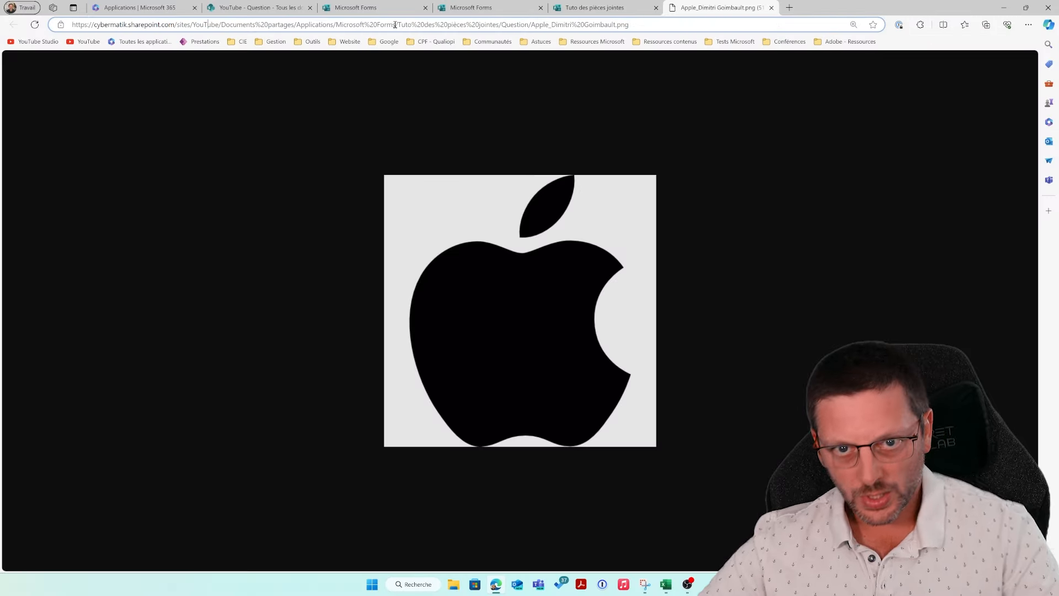
pyautogui.moveTo(399, 25); pyautogui.dragTo(60, 18)
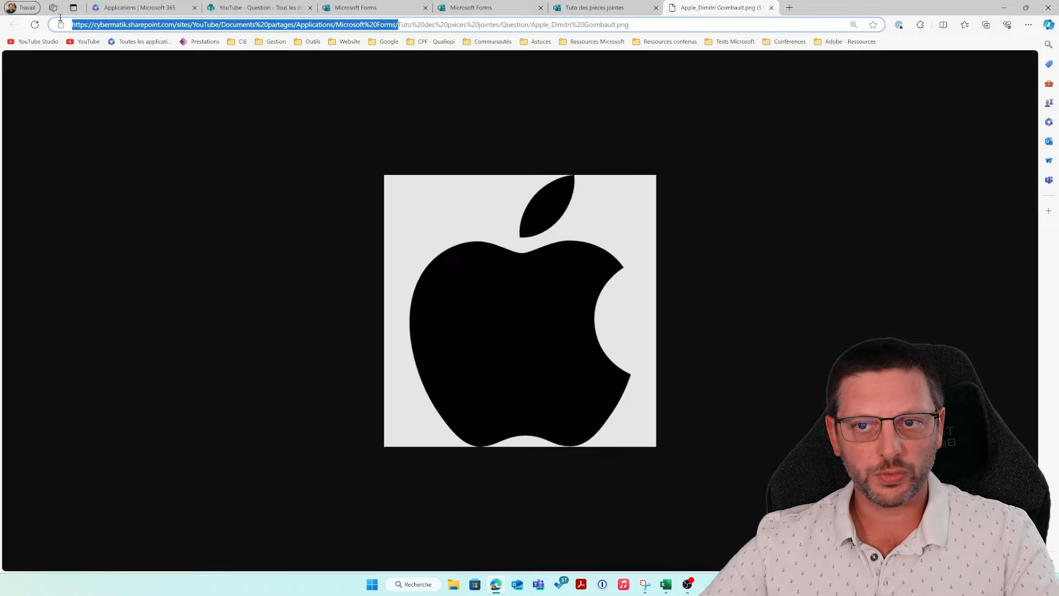
pyautogui.click(771, 8)
pyautogui.click(259, 8)
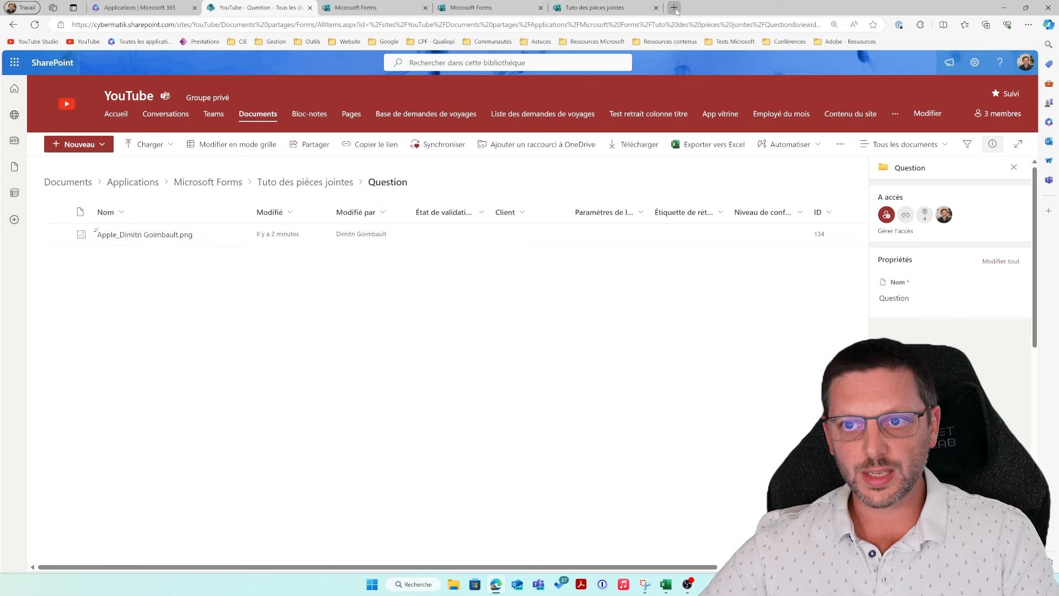
# Step: Launch Power Automate from the Microsoft 365 apps page
pyautogui.click(138, 7)
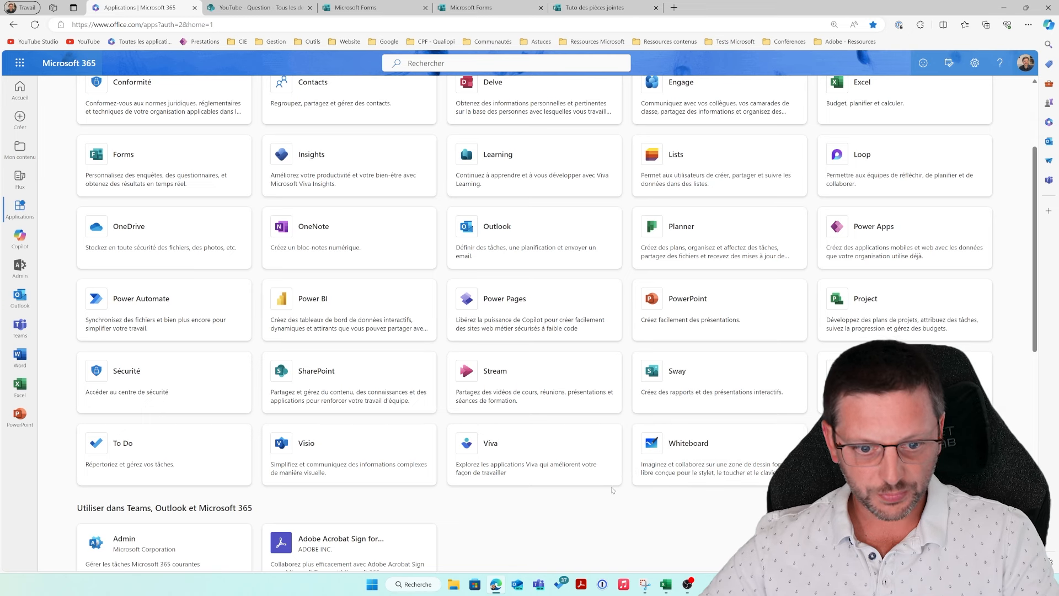
pyautogui.scroll(3, 613, 489)
pyautogui.scroll(-3, 612, 490)
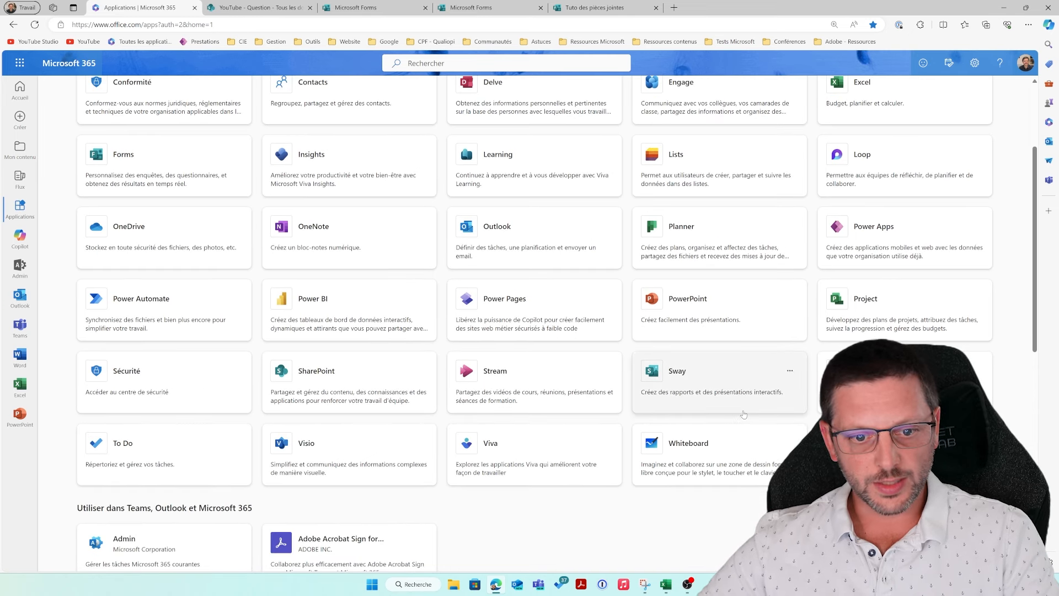
pyautogui.click(124, 318)
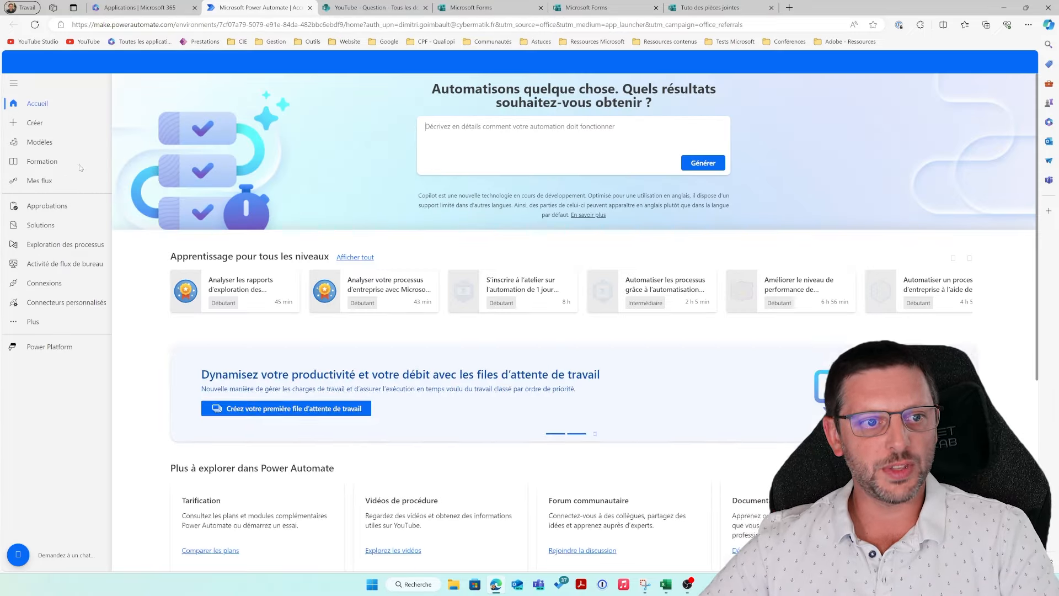
# Step: Create the automated cloud flow 'Pièce jointe forms' with the Forms trigger 'Lorsqu'une nouvelle réponse est envoyée'
pyautogui.click(33, 123)
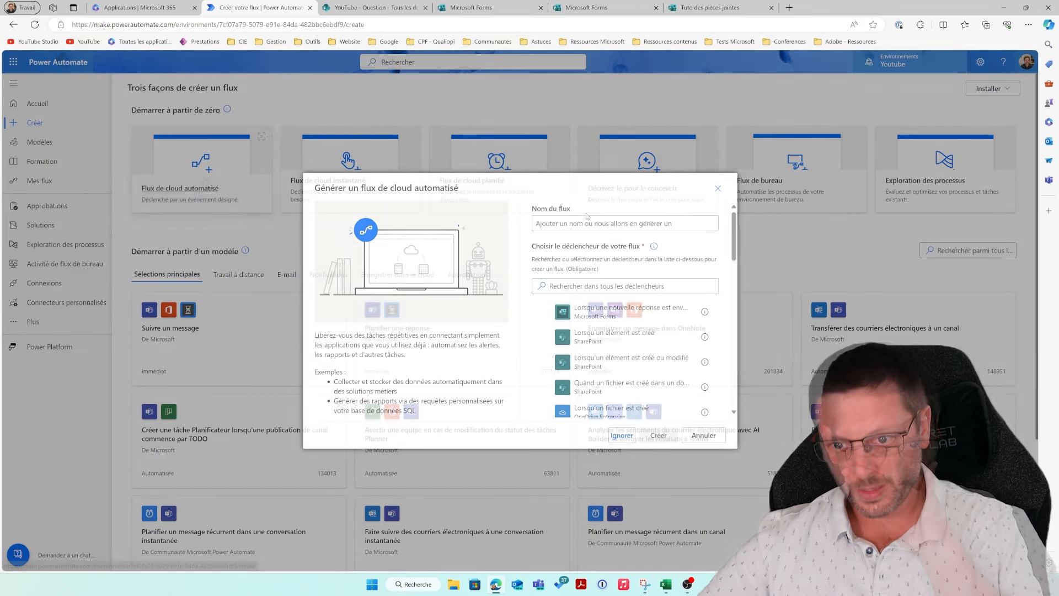
pyautogui.click(579, 219)
pyautogui.write('Pièce jointe forms')
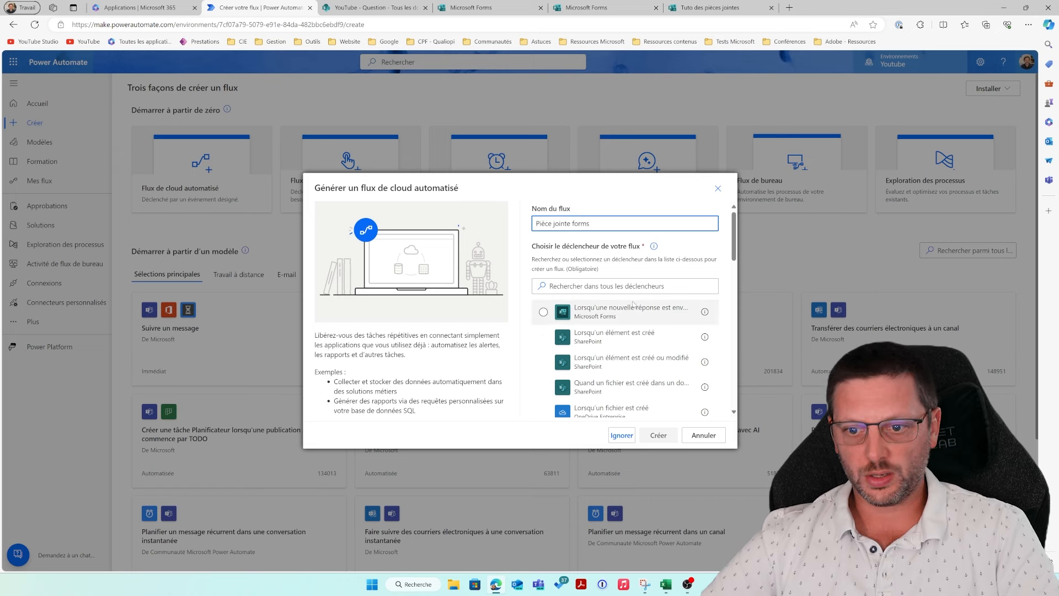
pyautogui.click(588, 315)
pyautogui.click(658, 434)
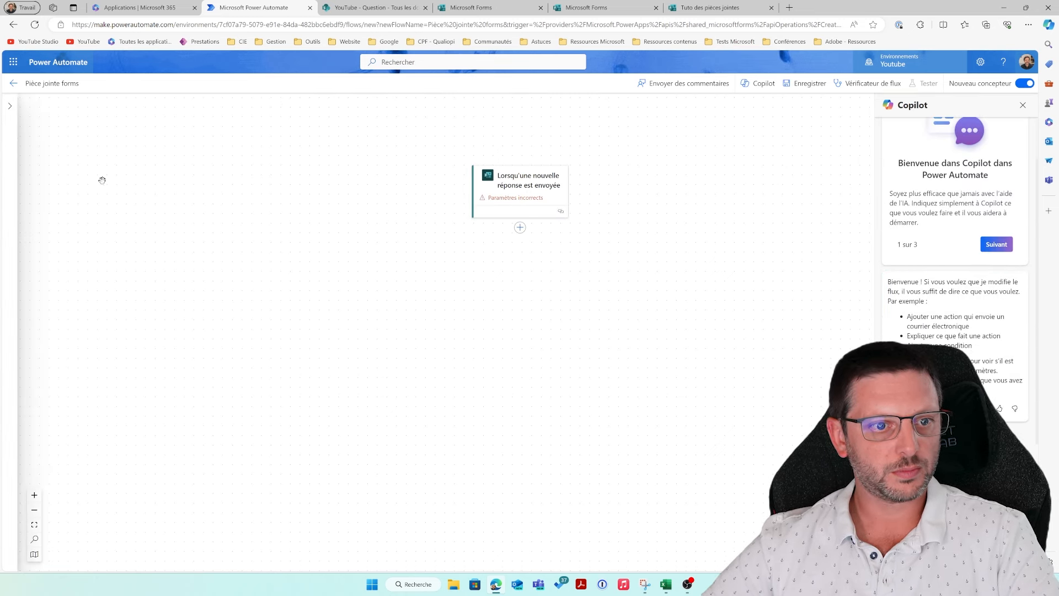
# Step: Open the Forms trigger's settings and copy the form ID from the form's address
pyautogui.click(8, 107)
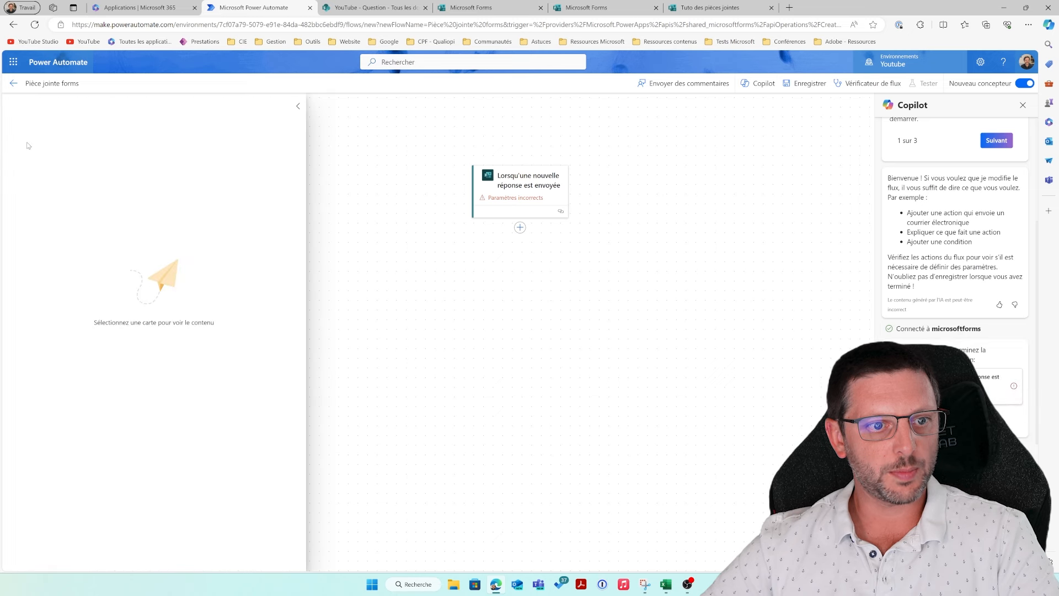
pyautogui.click(541, 190)
pyautogui.click(278, 178)
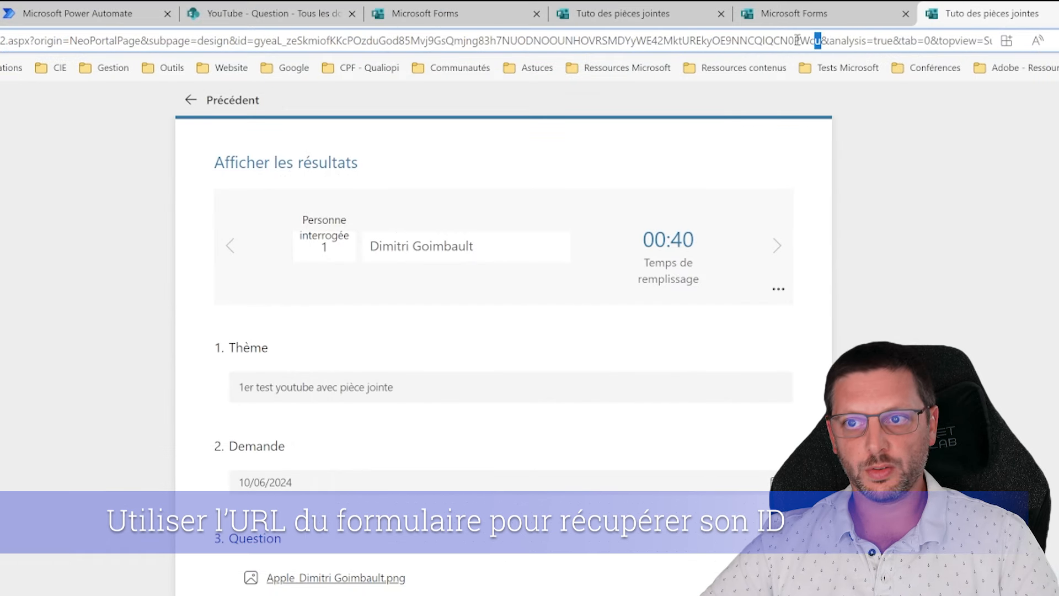
pyautogui.moveTo(821, 41); pyautogui.dragTo(255, 51)
pyautogui.hotkey('ctrl', 'c')
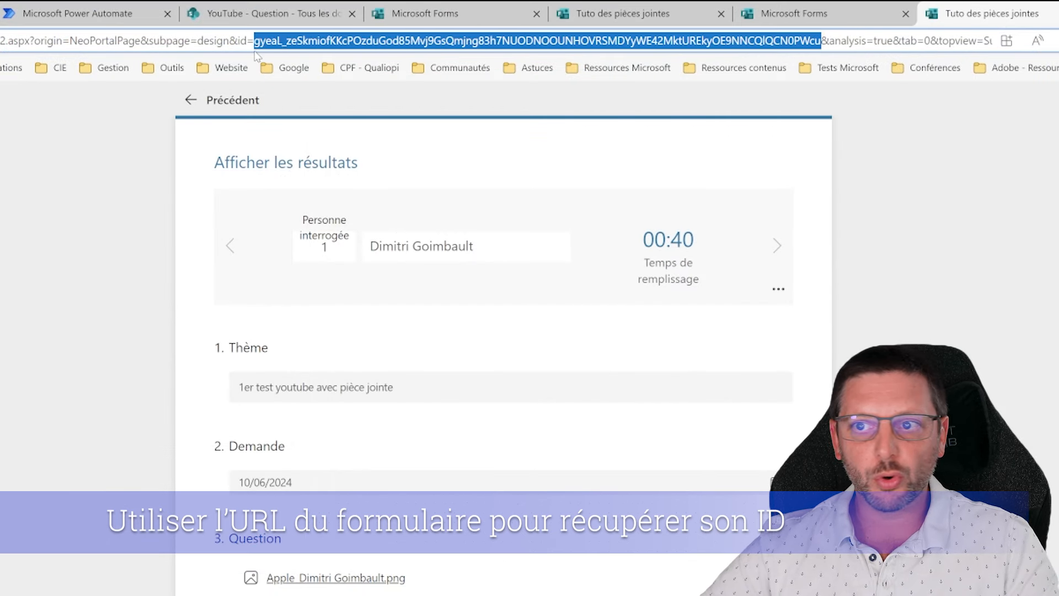
pyautogui.hotkey('alt', 'Tab')
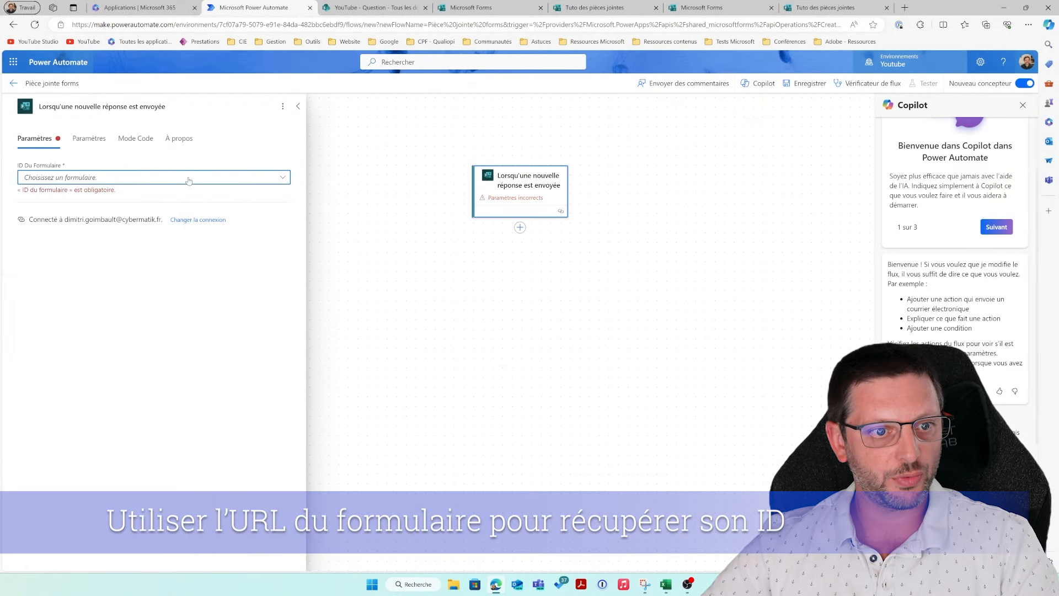
# Step: Paste the copied form ID into the trigger as a custom value
pyautogui.click(161, 176)
pyautogui.click(96, 178)
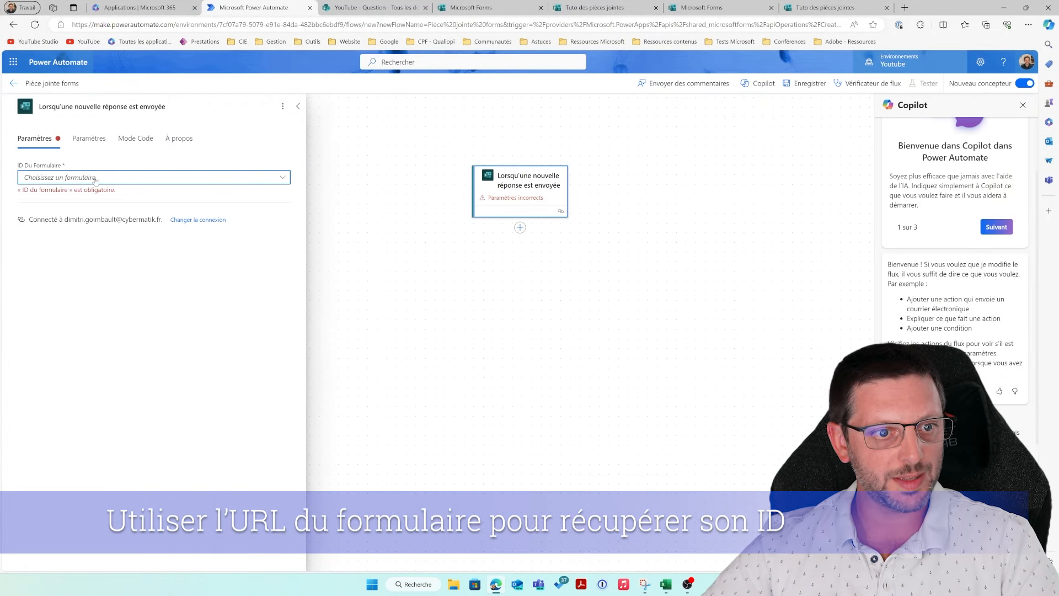
pyautogui.click(80, 178)
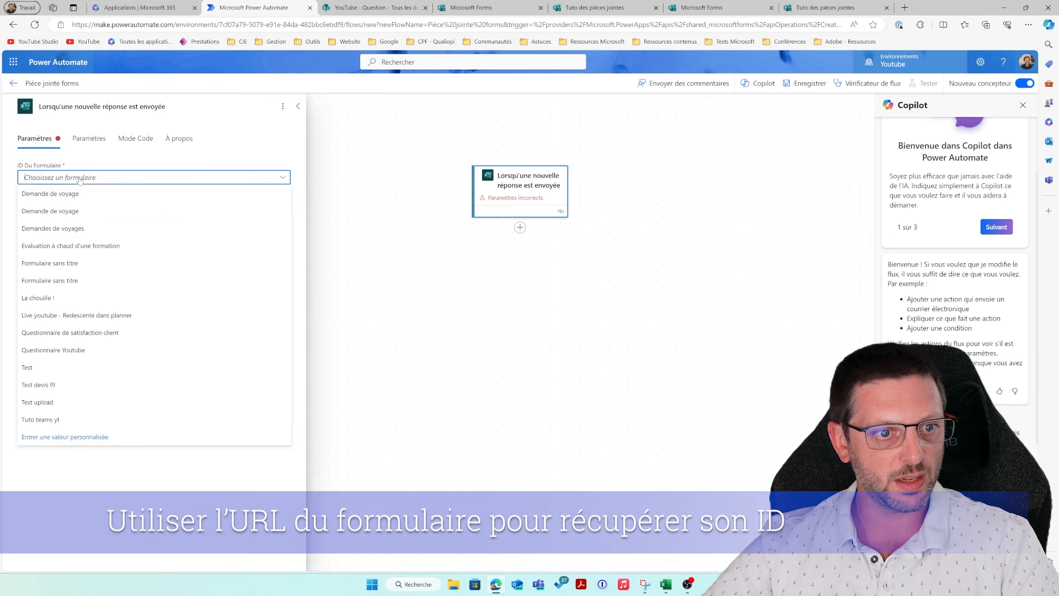
pyautogui.click(76, 436)
pyautogui.hotkey('ctrl', 'v')
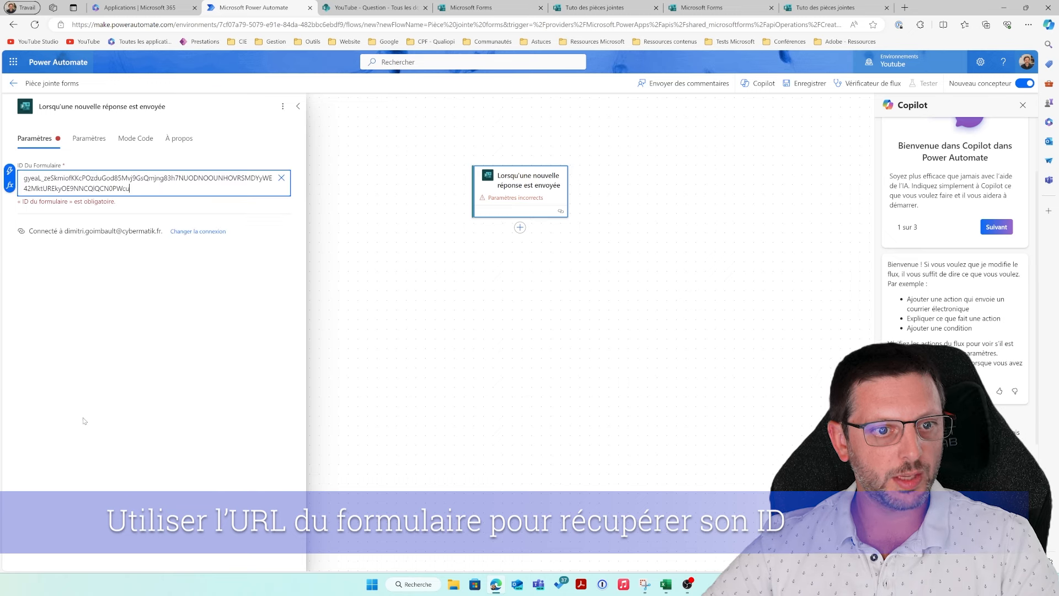
pyautogui.click(166, 206)
pyautogui.click(160, 191)
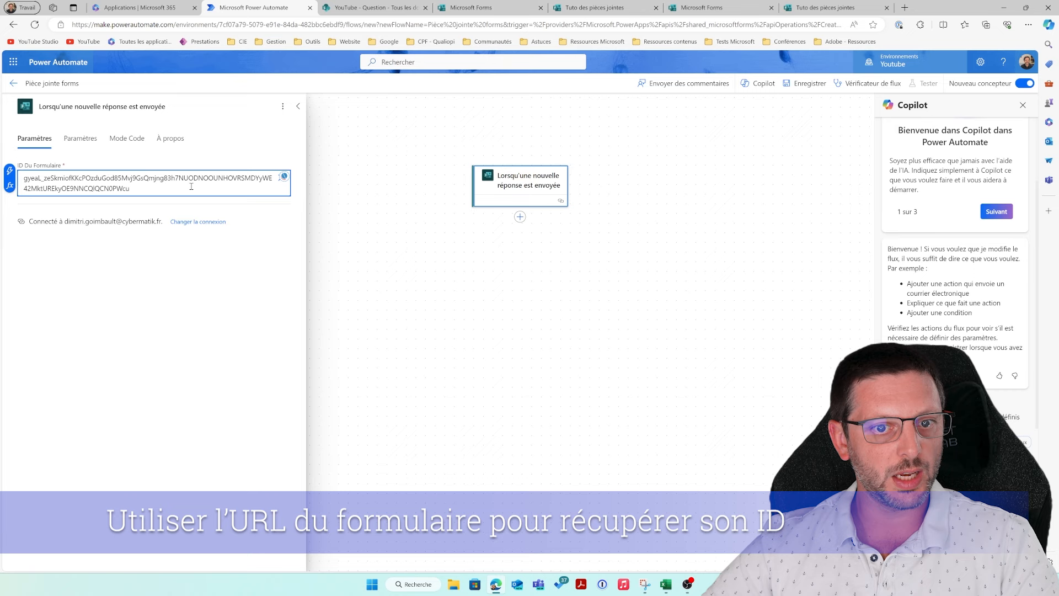
pyautogui.click(524, 219)
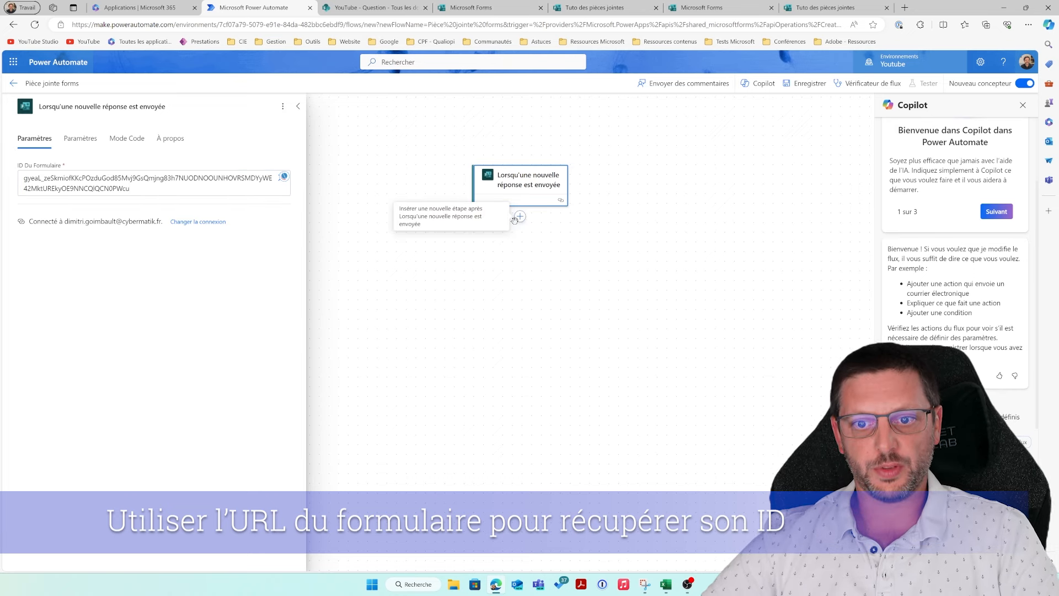
# Step: Insert a new action after the trigger, dismissing the clipboard permission prompt
pyautogui.click(519, 216)
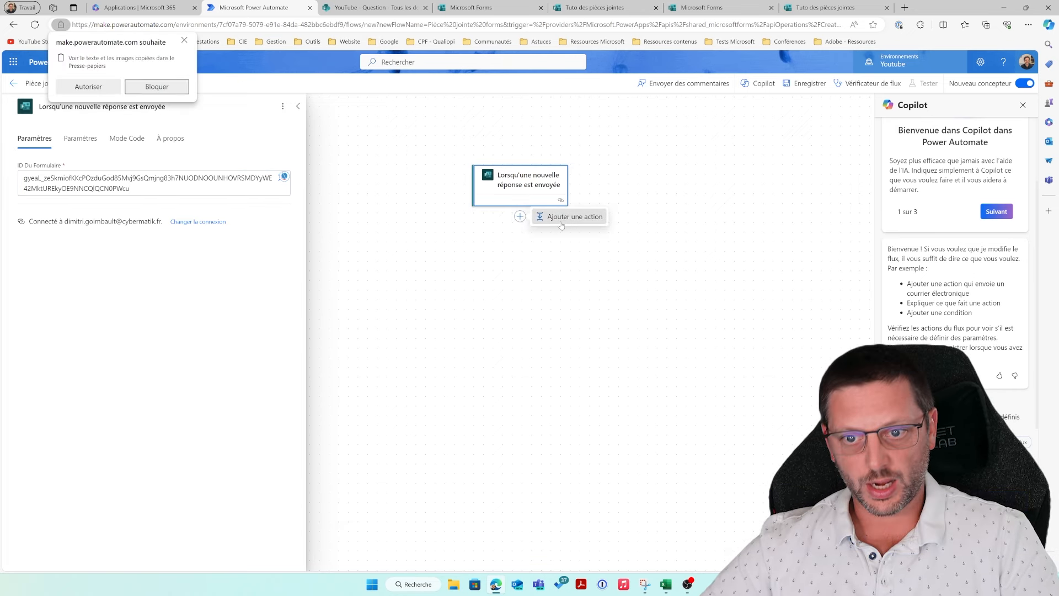
pyautogui.click(551, 217)
pyautogui.click(184, 40)
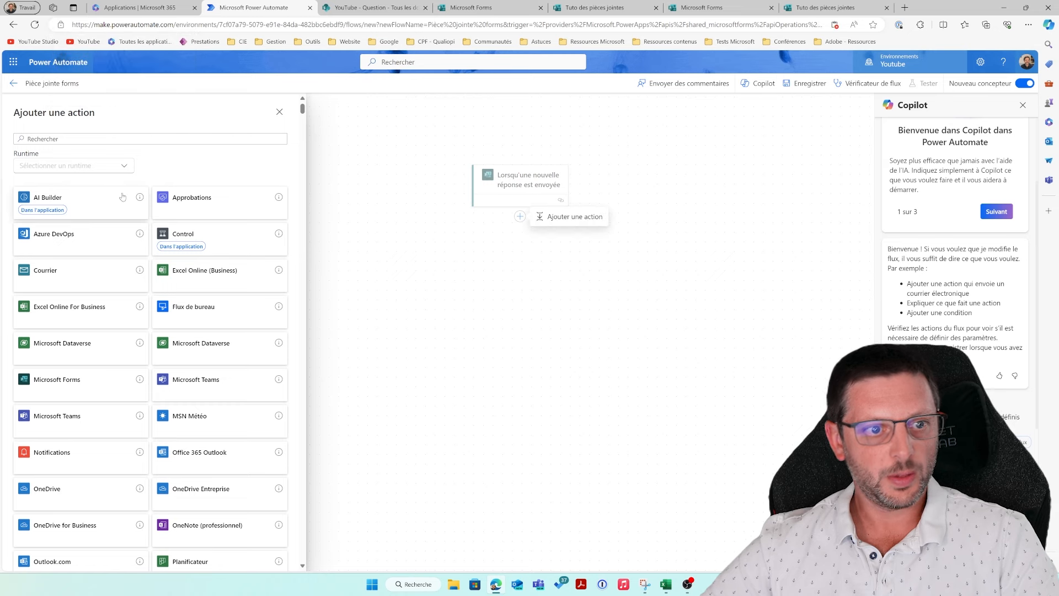
# Step: Search 'sharepoint' and add the SharePoint 'Liste du dossier' action after the trigger
pyautogui.click(73, 139)
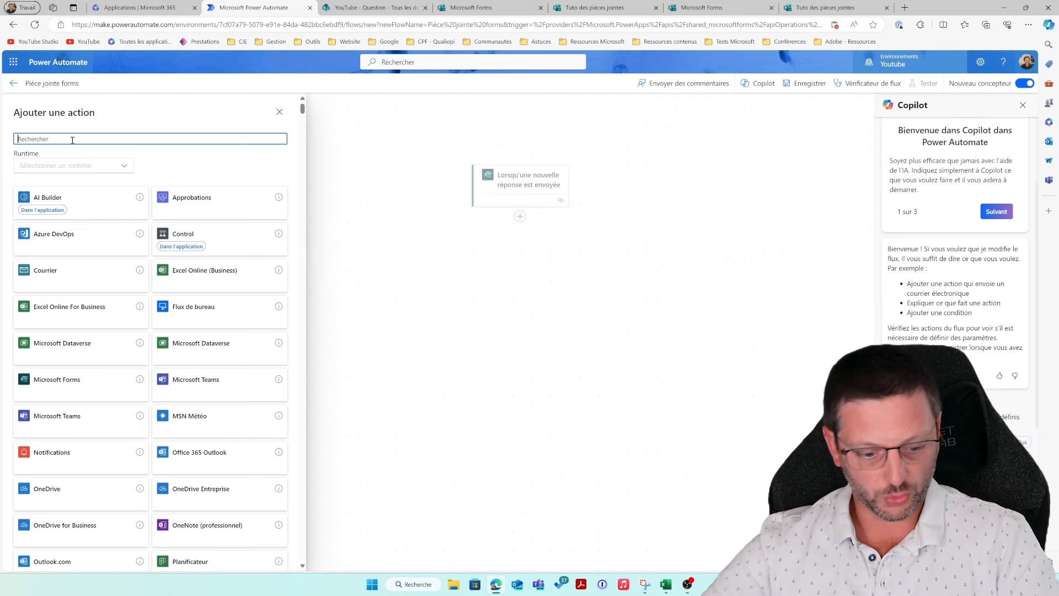
pyautogui.write('sharepoint')
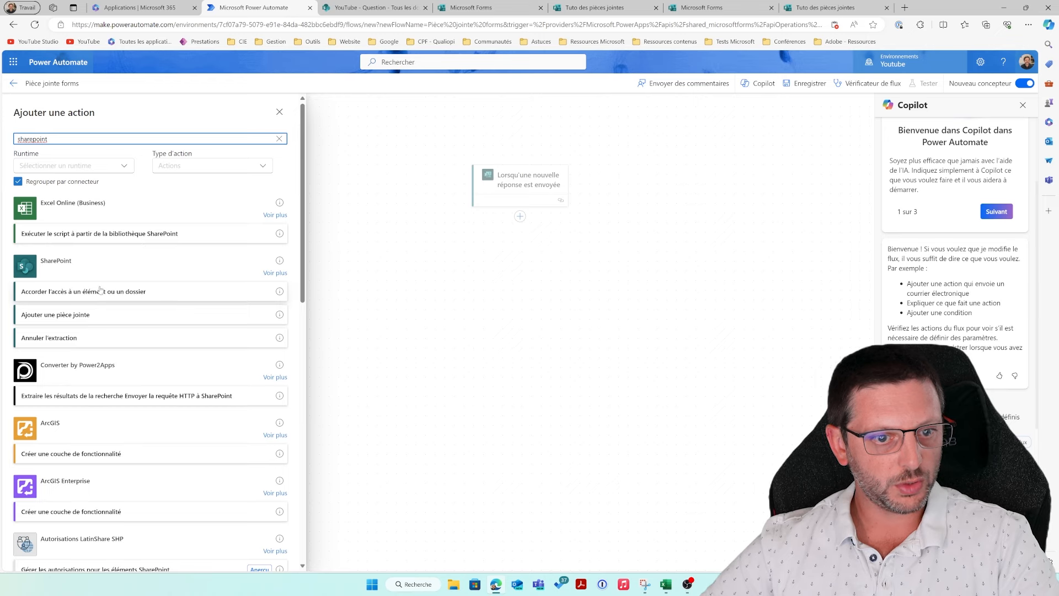
pyautogui.click(275, 273)
pyautogui.scroll(-5, 207, 366)
pyautogui.scroll(-10, 207, 365)
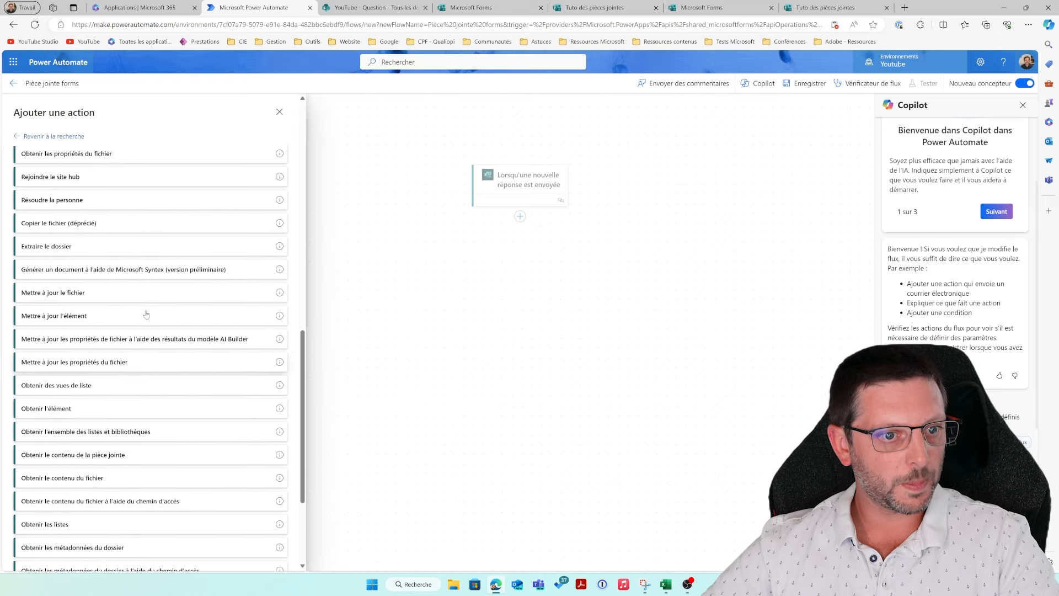
pyautogui.scroll(-2, 146, 315)
pyautogui.scroll(4, 146, 315)
pyautogui.scroll(5, 146, 314)
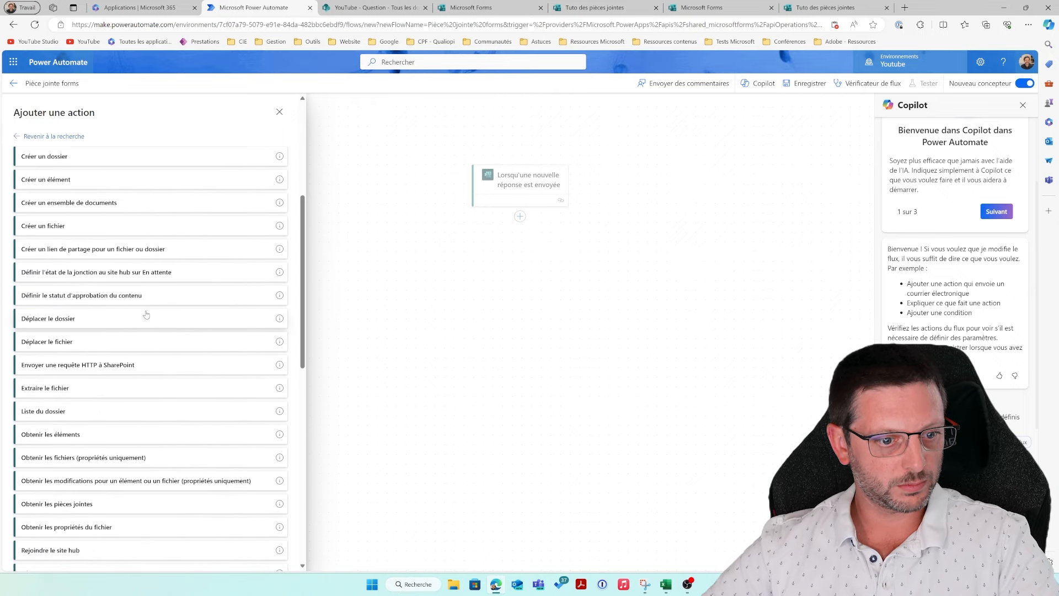
pyautogui.click(134, 411)
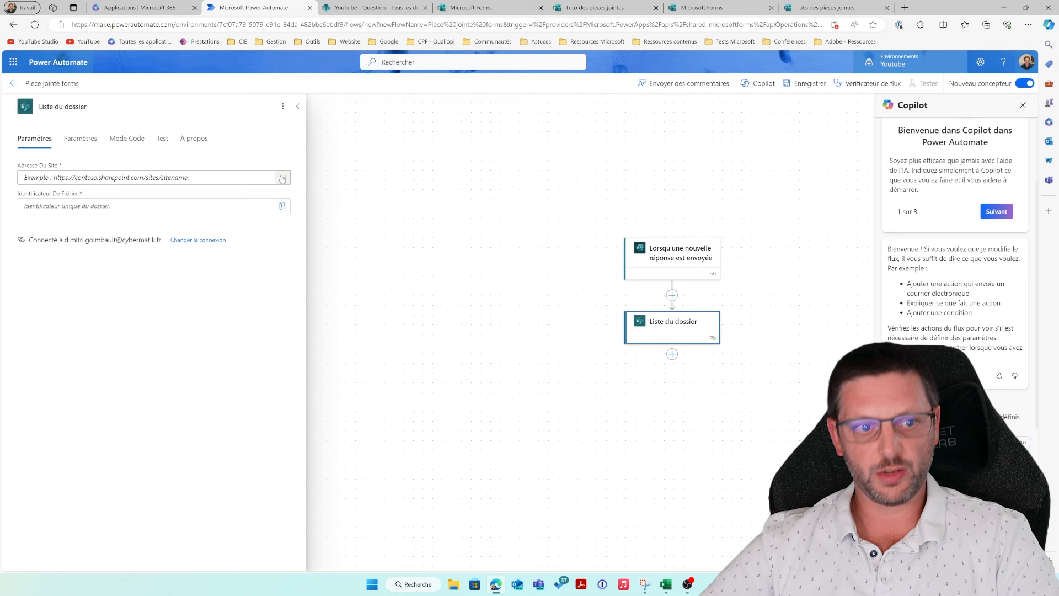
# Step: Point Liste du dossier to YouTube site's Documents partages/Applications/Microsoft Forms/Tuto des pièces jointes/Question folder
pyautogui.click(282, 178)
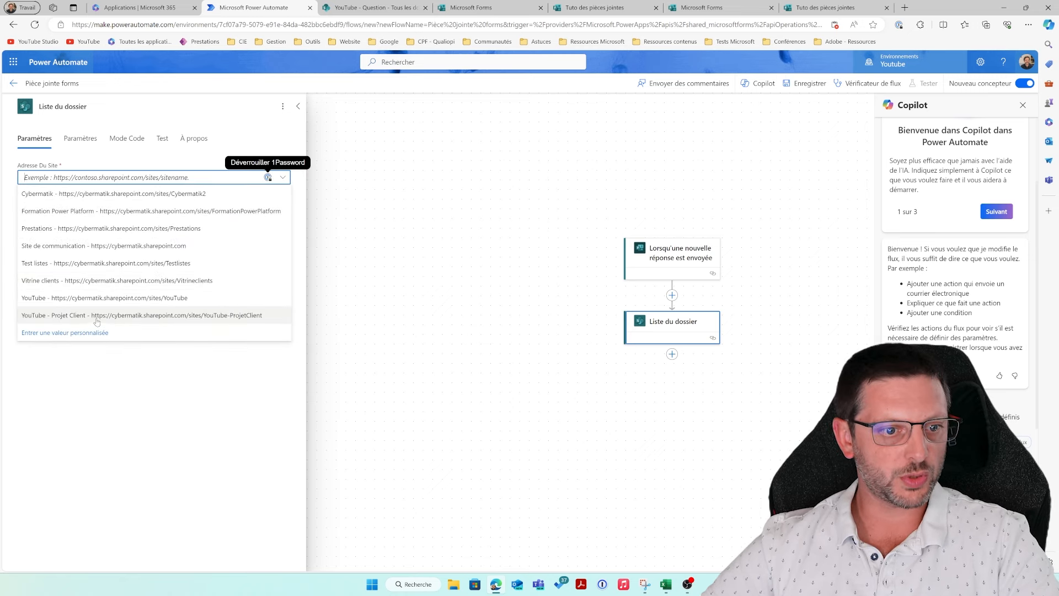
pyautogui.click(103, 297)
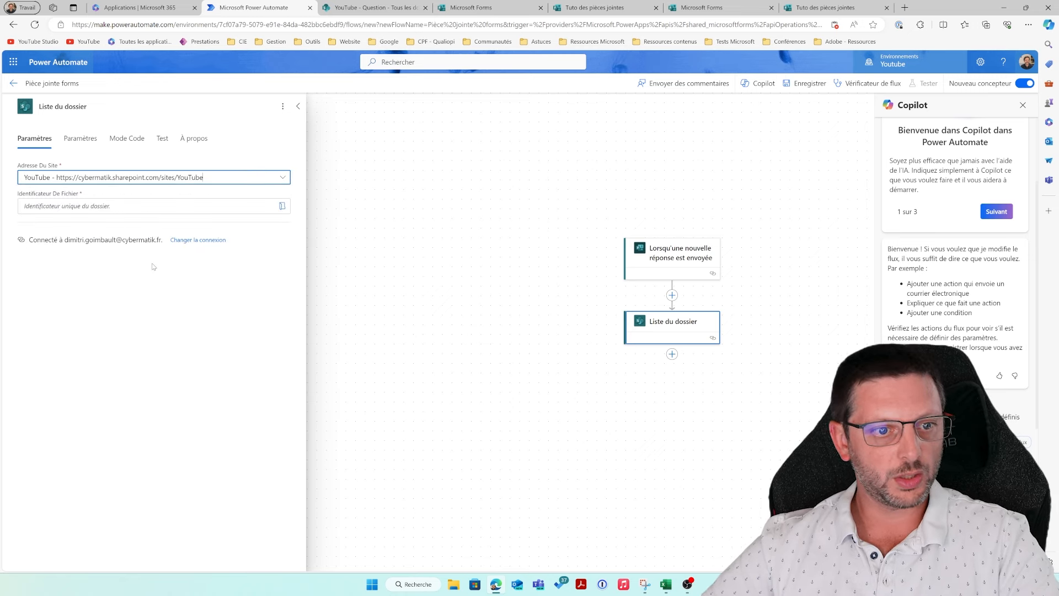
pyautogui.click(282, 206)
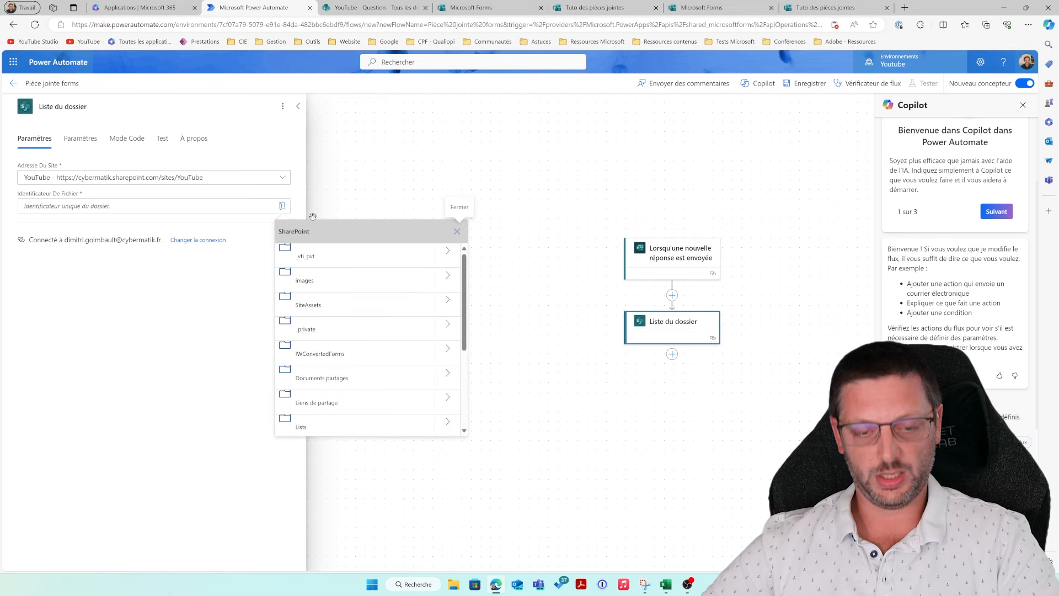
pyautogui.click(447, 376)
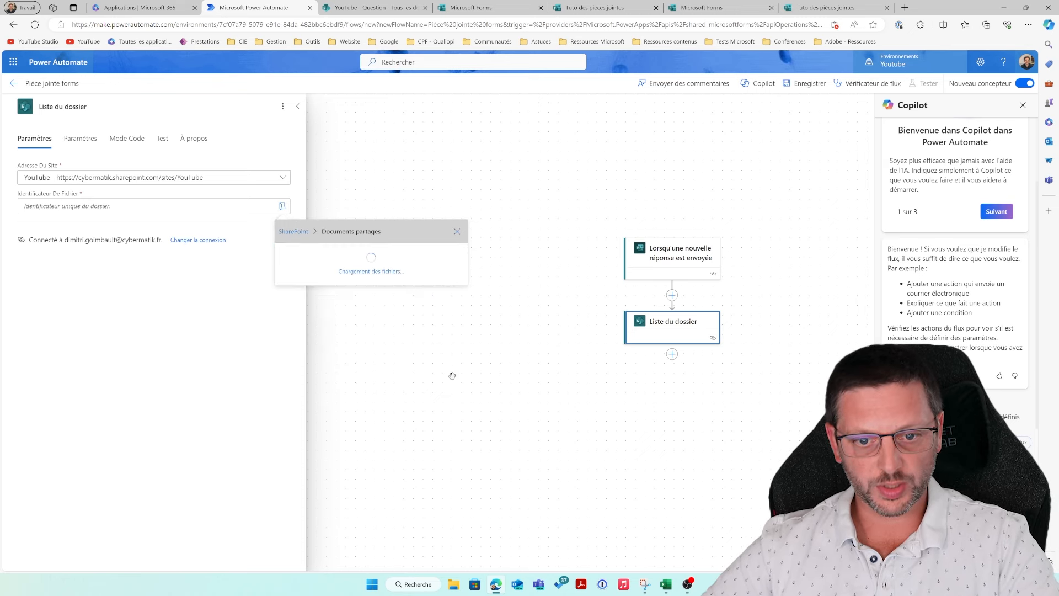
pyautogui.click(449, 256)
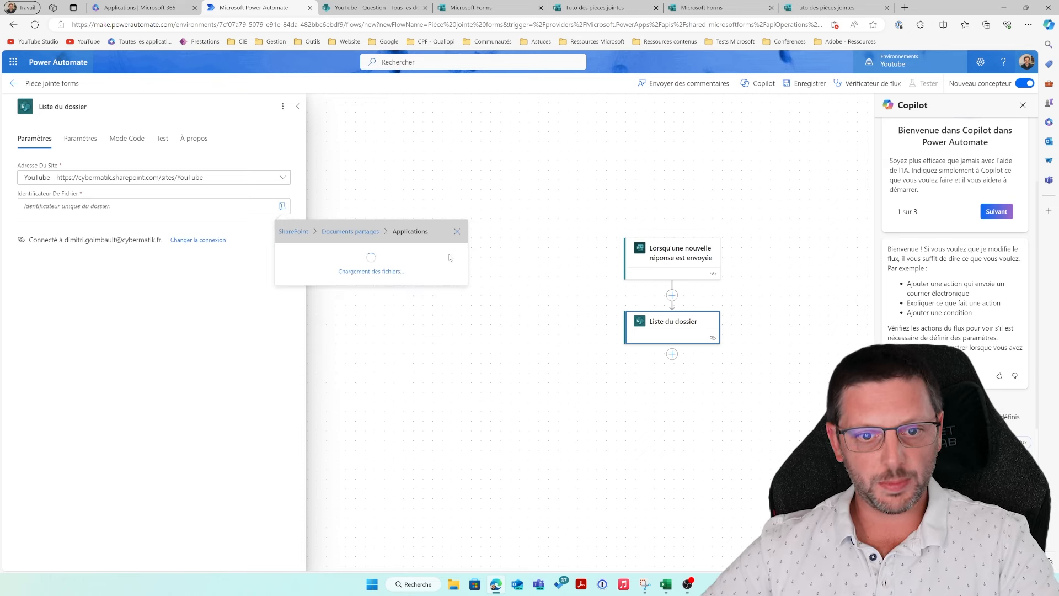
pyautogui.click(386, 260)
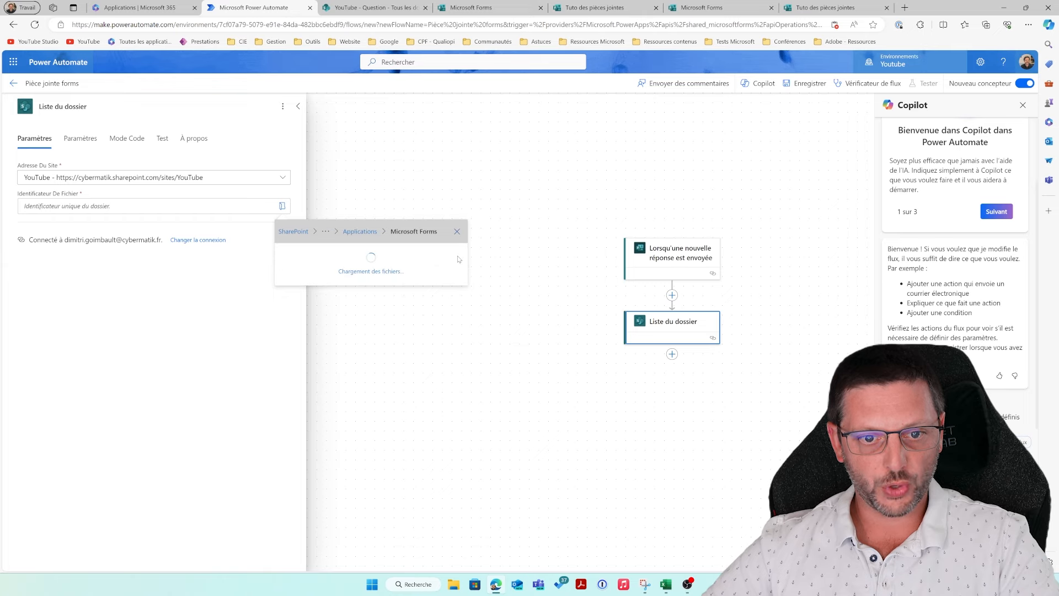
pyautogui.click(451, 256)
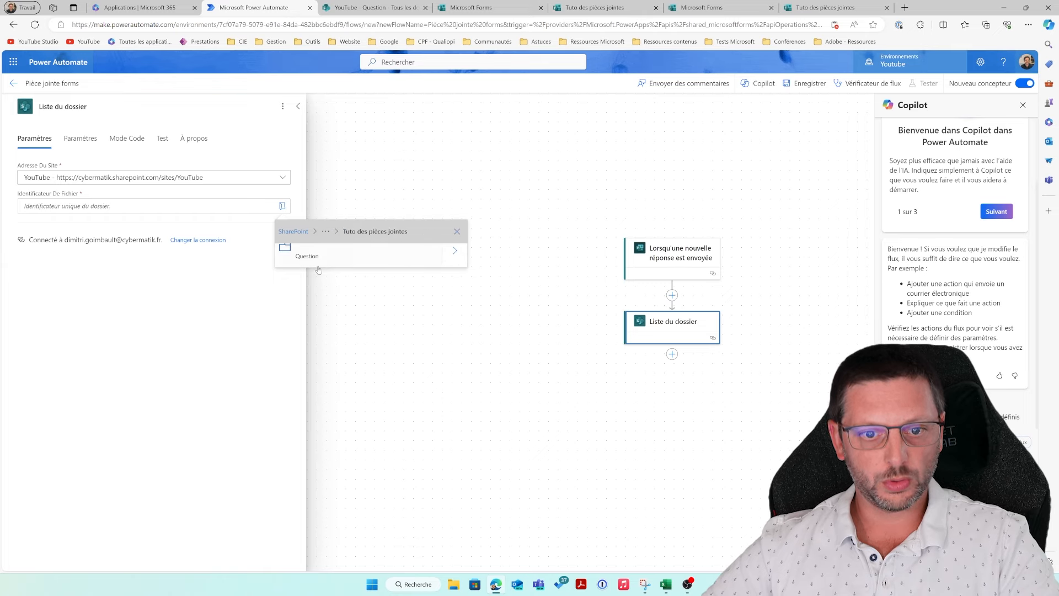
pyautogui.click(318, 258)
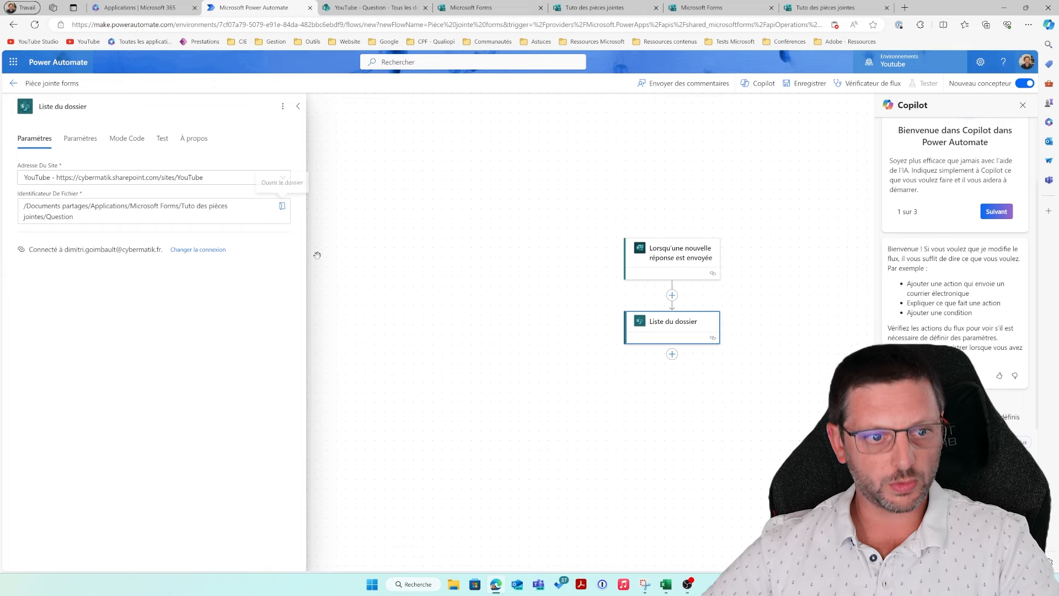
pyautogui.click(671, 354)
# Step: Search 'sharepoint' and add 'Obtenir le contenu du fichier' after Liste du dossier
pyautogui.click(704, 355)
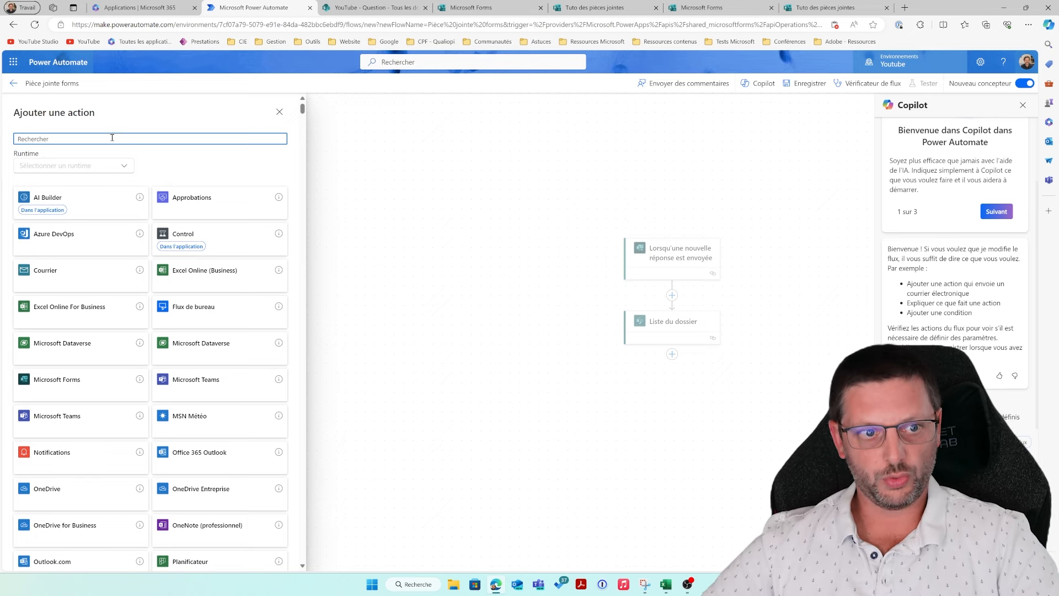
pyautogui.write('sharepoint')
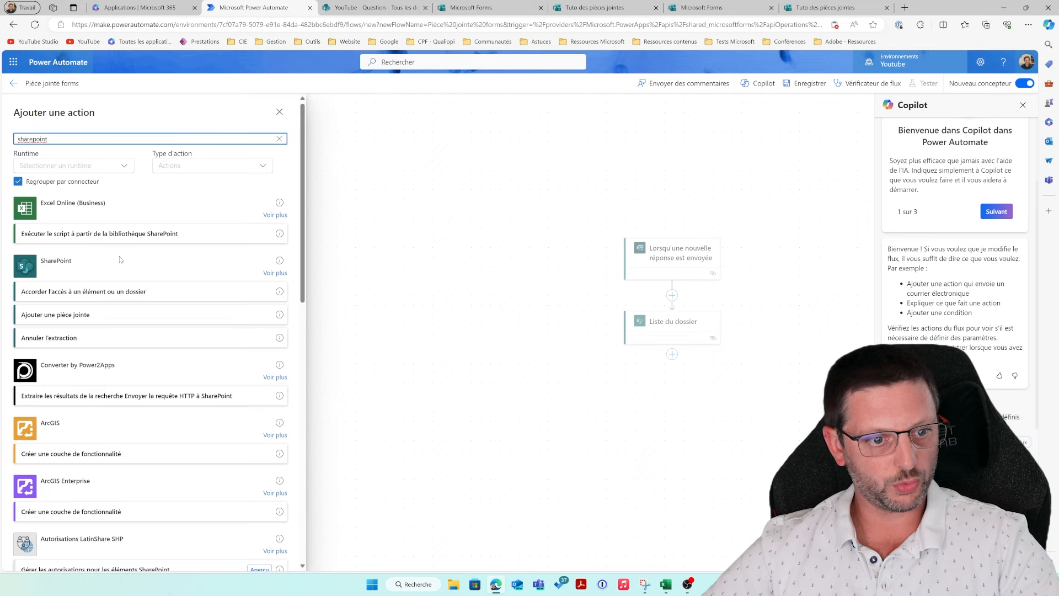
pyautogui.click(277, 273)
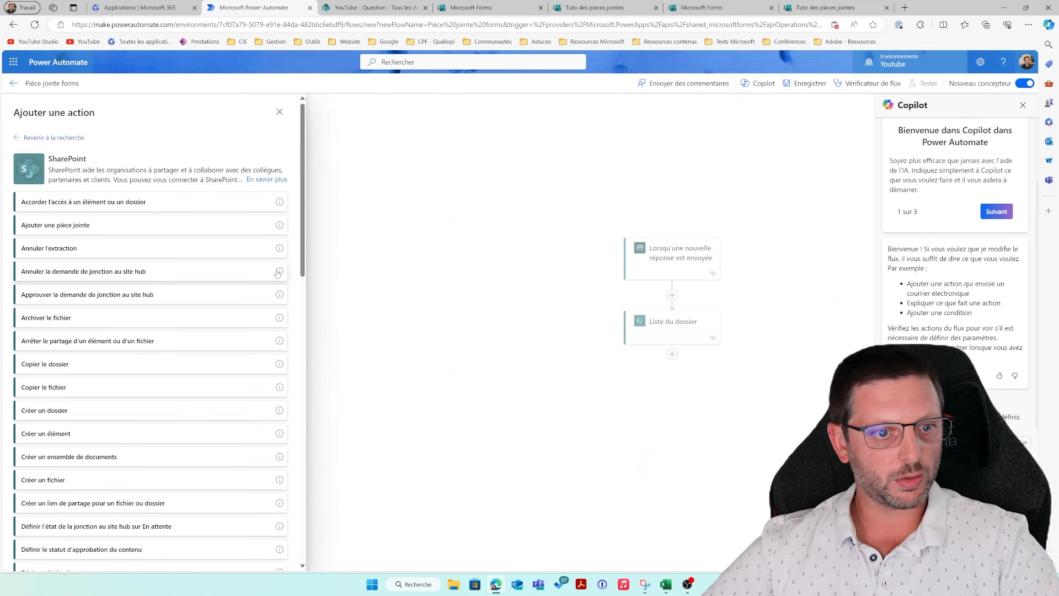
pyautogui.scroll(-5, 164, 392)
pyautogui.scroll(-1, 164, 392)
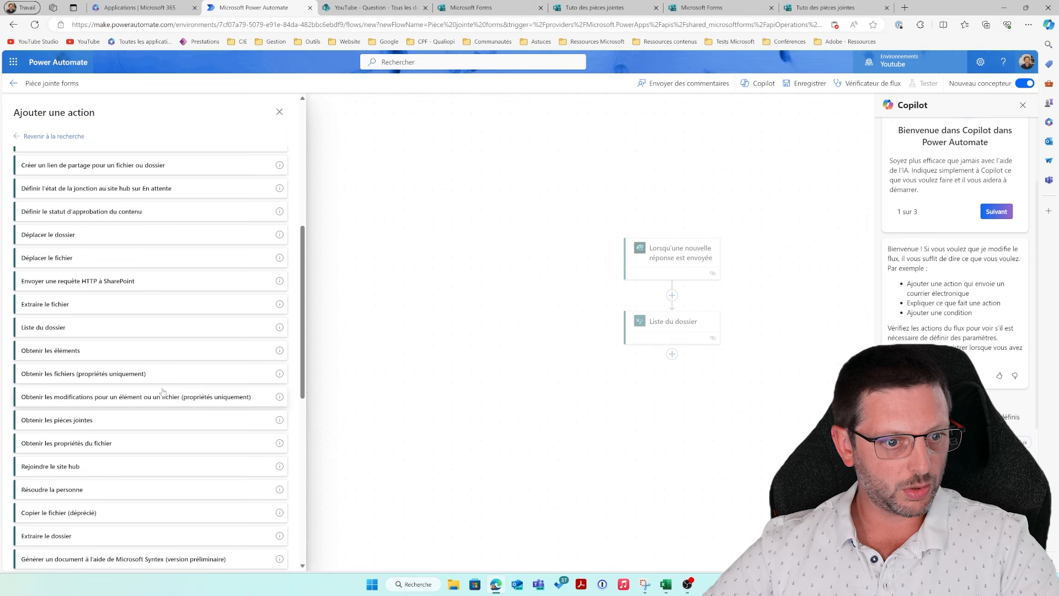
pyautogui.scroll(-15, 162, 391)
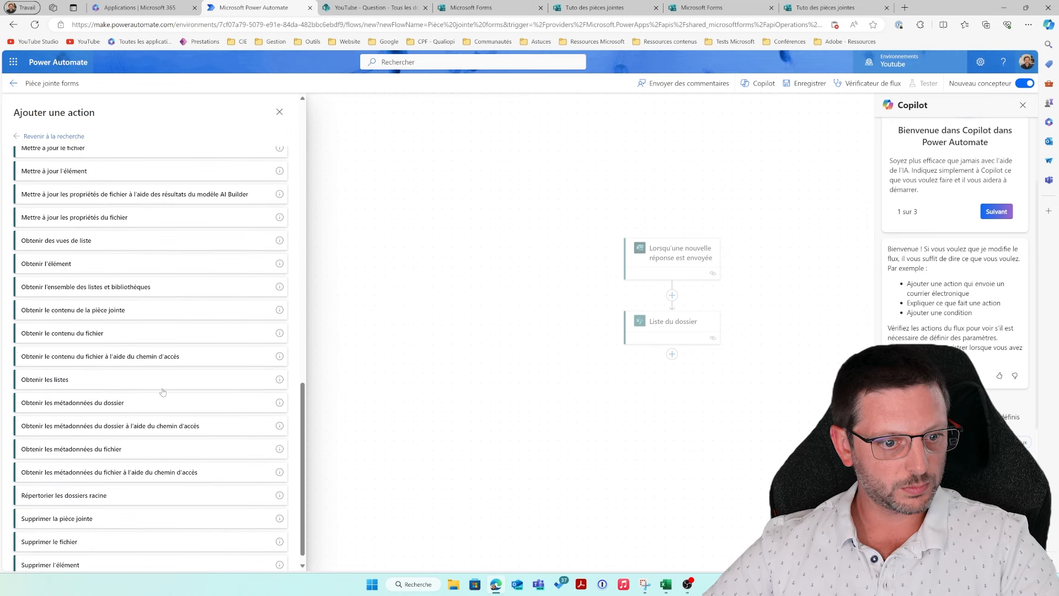
pyautogui.click(112, 333)
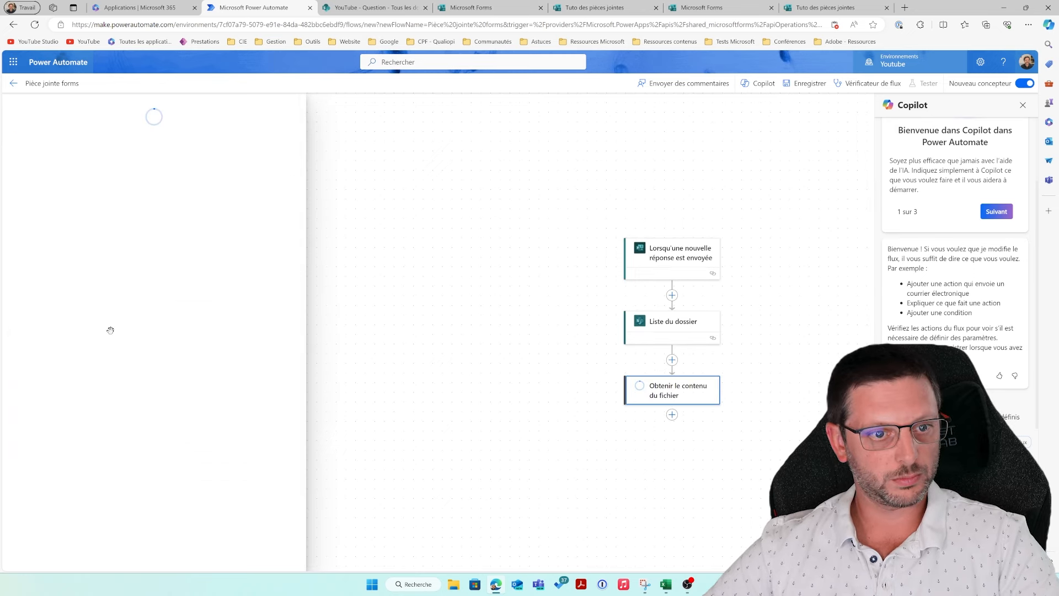
# Step: Set the file-content step to the YouTube site, using Liste du dossier's Id as file identifier
pyautogui.click(72, 179)
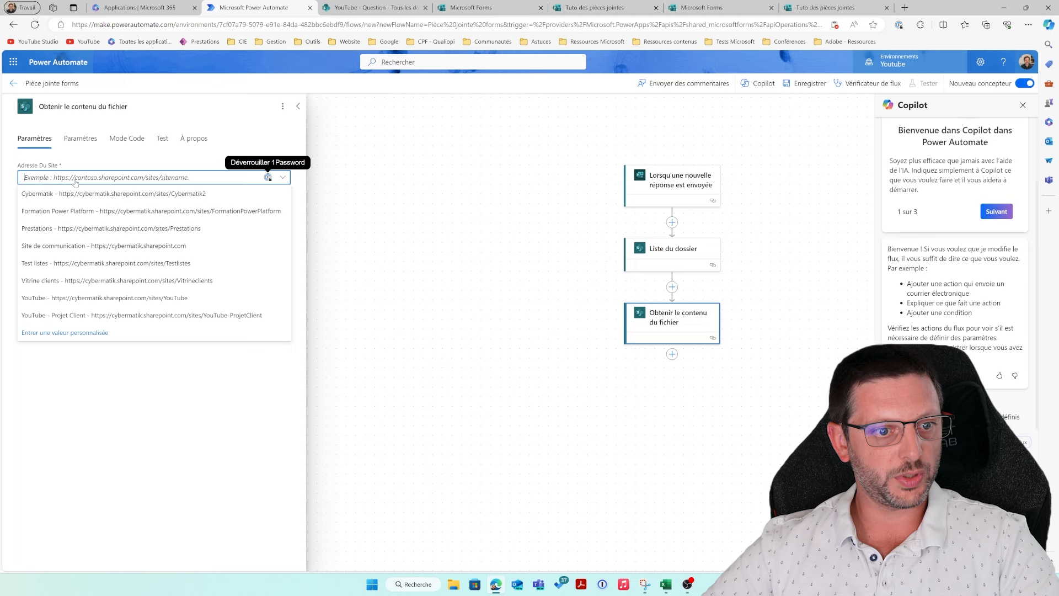
pyautogui.click(85, 300)
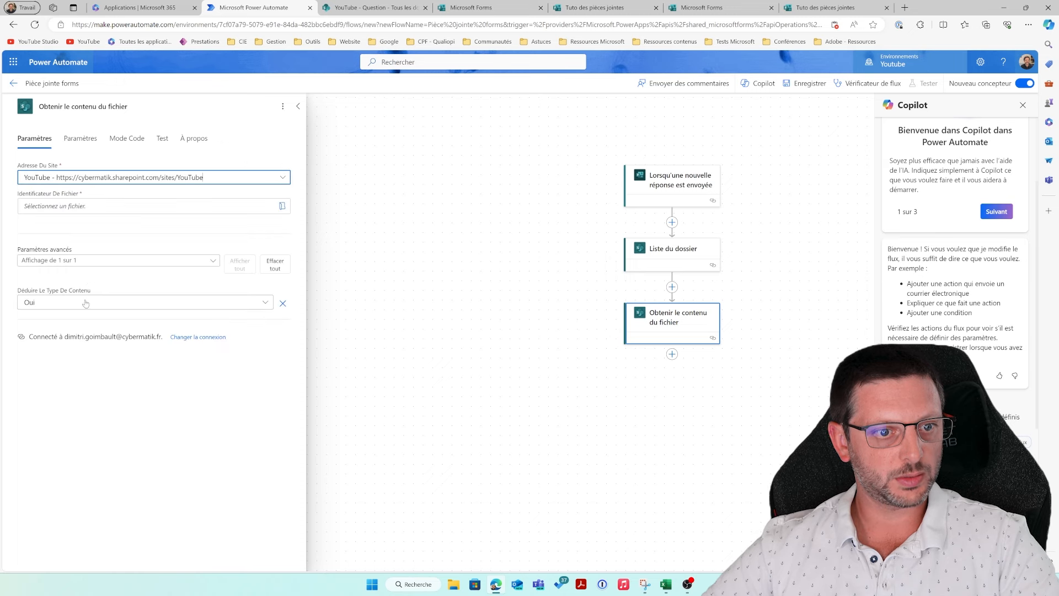
pyautogui.click(92, 211)
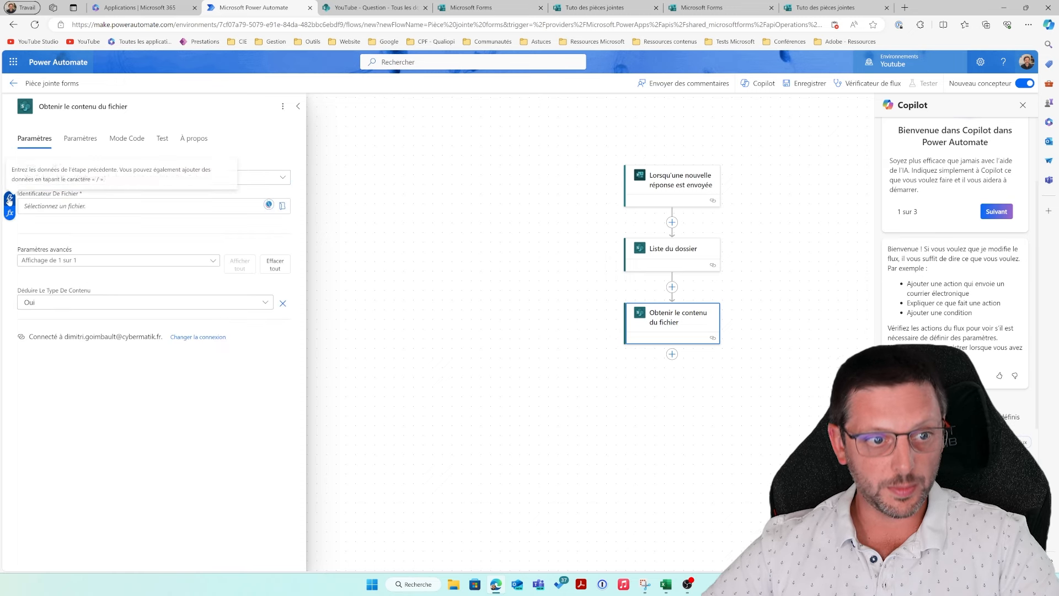
pyautogui.click(10, 198)
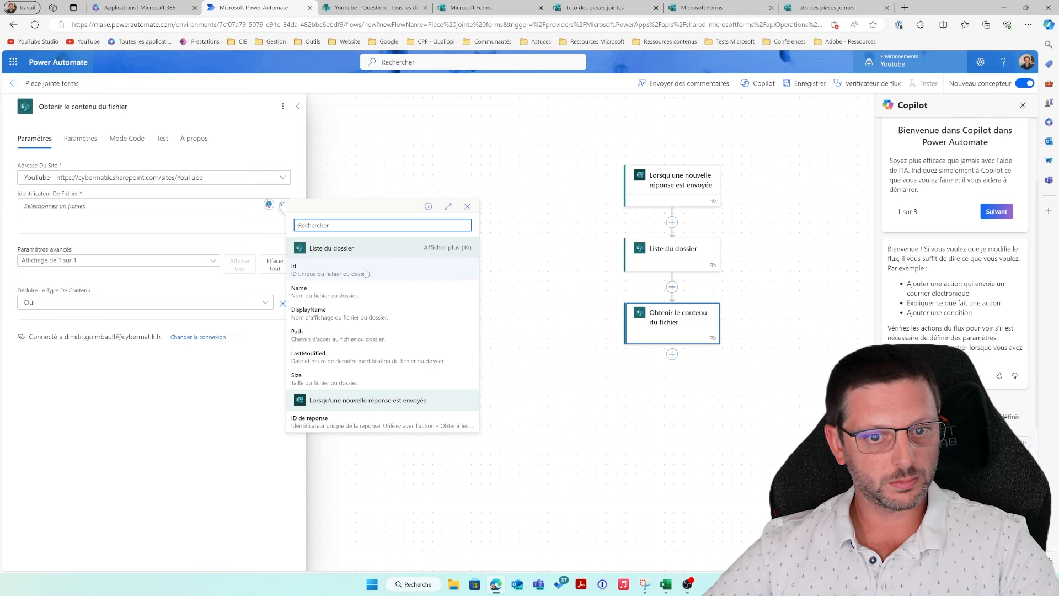
pyautogui.click(395, 276)
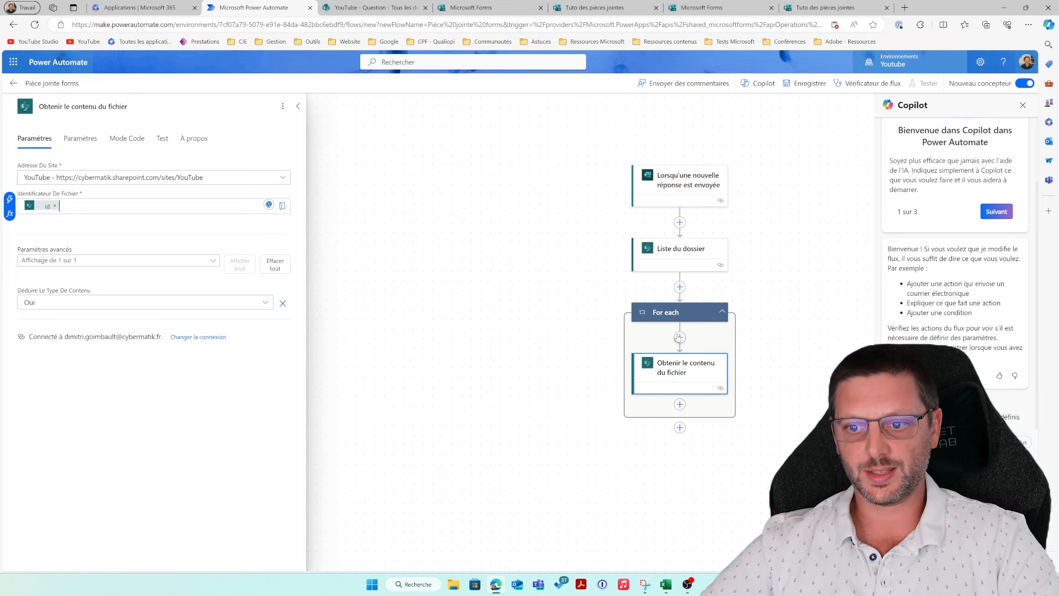
pyautogui.click(679, 222)
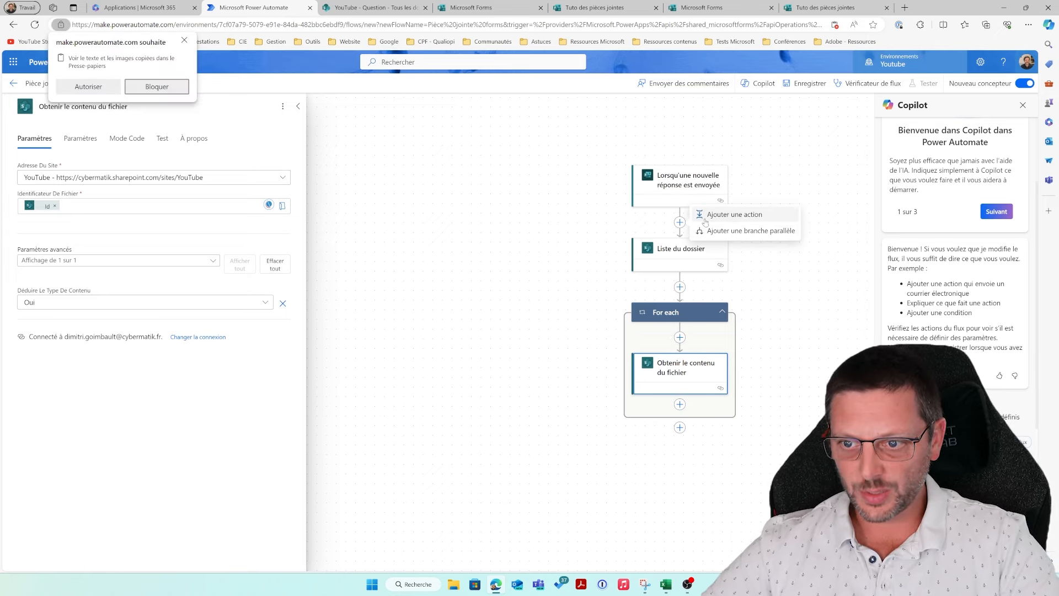
pyautogui.click(722, 215)
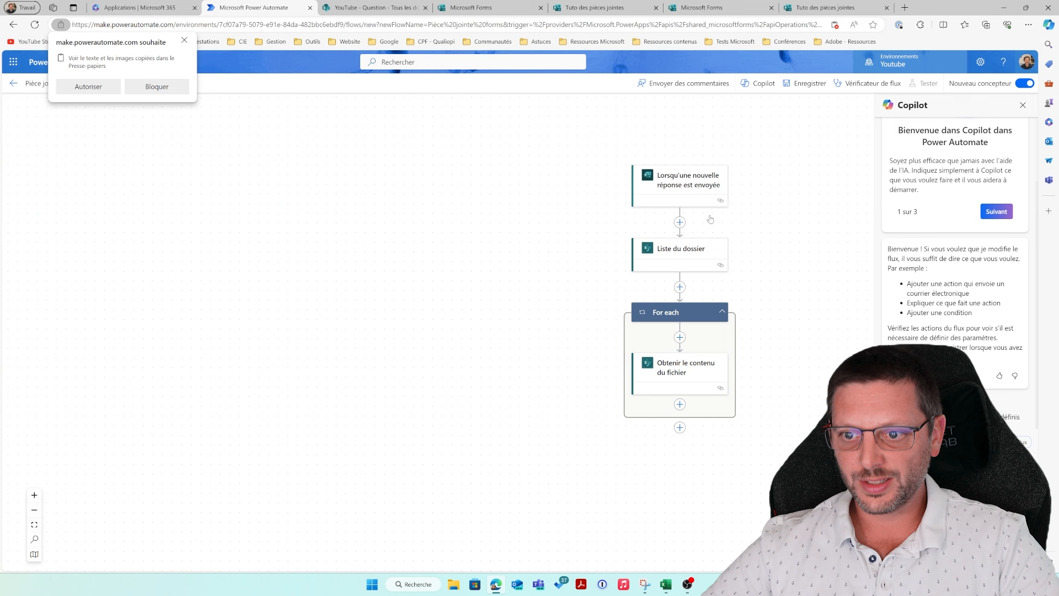
# Step: Add an 'Initialiser la variable' step after the trigger named 'PJ name' with type String
pyautogui.click(94, 88)
pyautogui.click(65, 138)
pyautogui.write('variable')
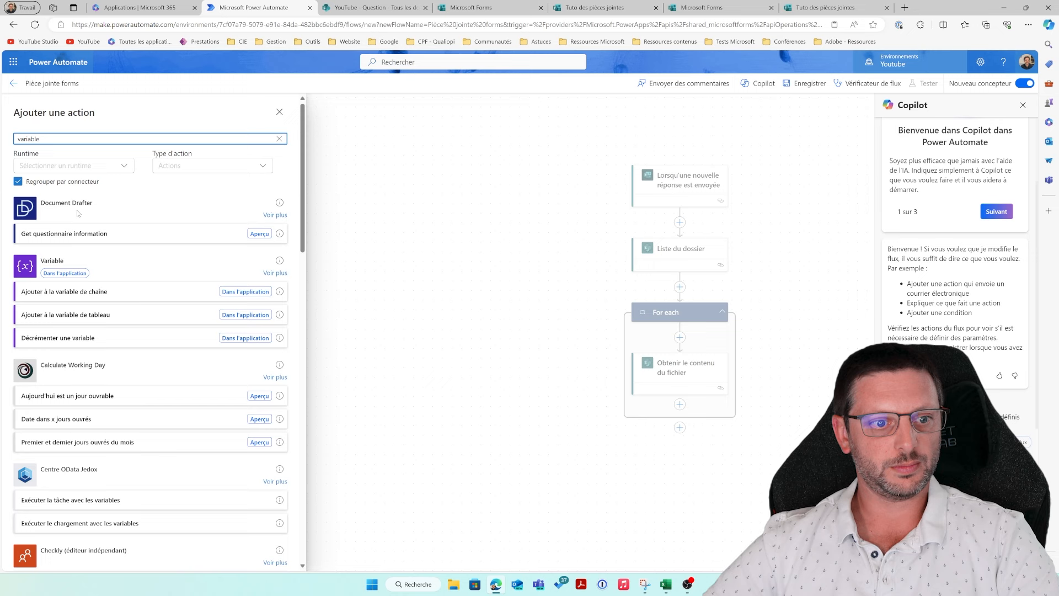
pyautogui.click(275, 272)
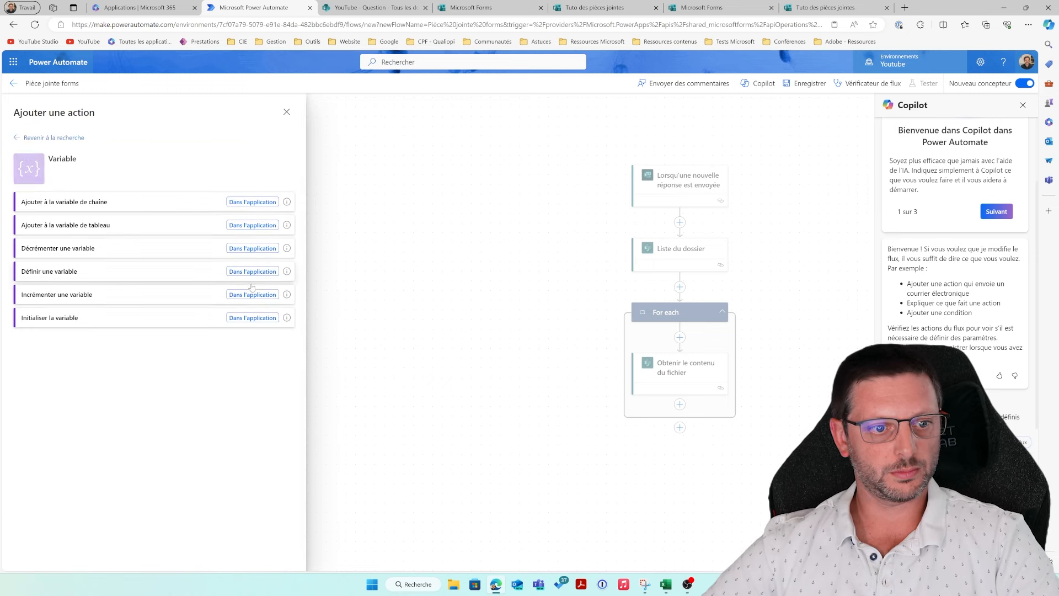
pyautogui.click(173, 322)
pyautogui.click(120, 177)
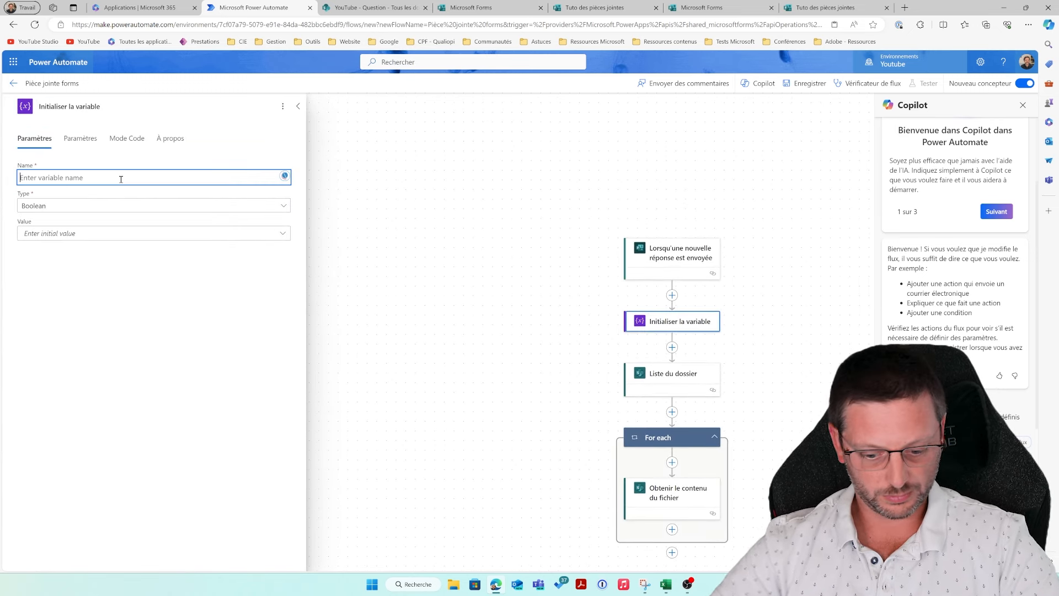
pyautogui.write('PJ name')
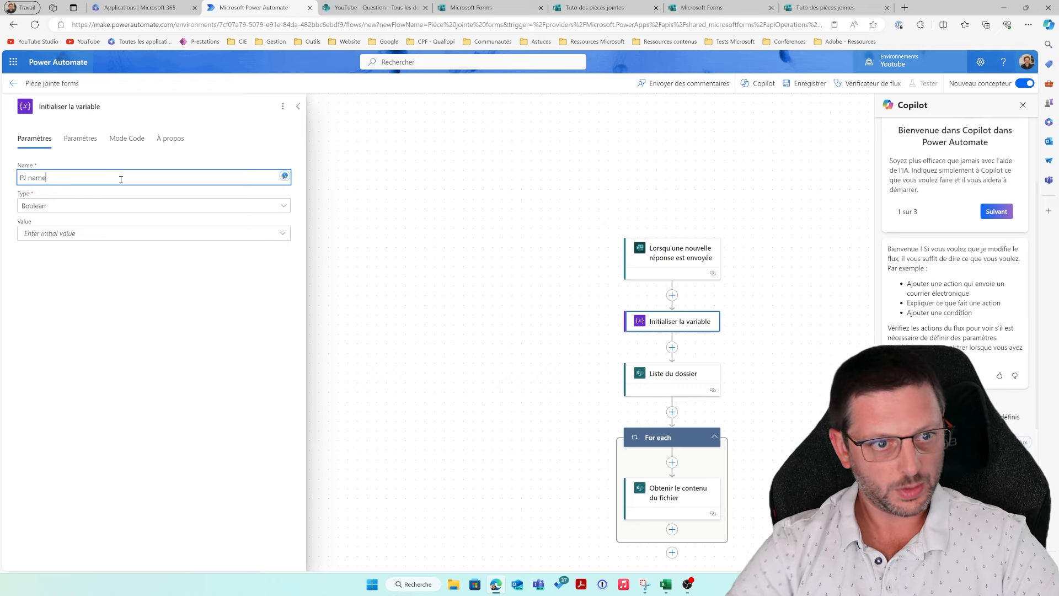
pyautogui.click(168, 211)
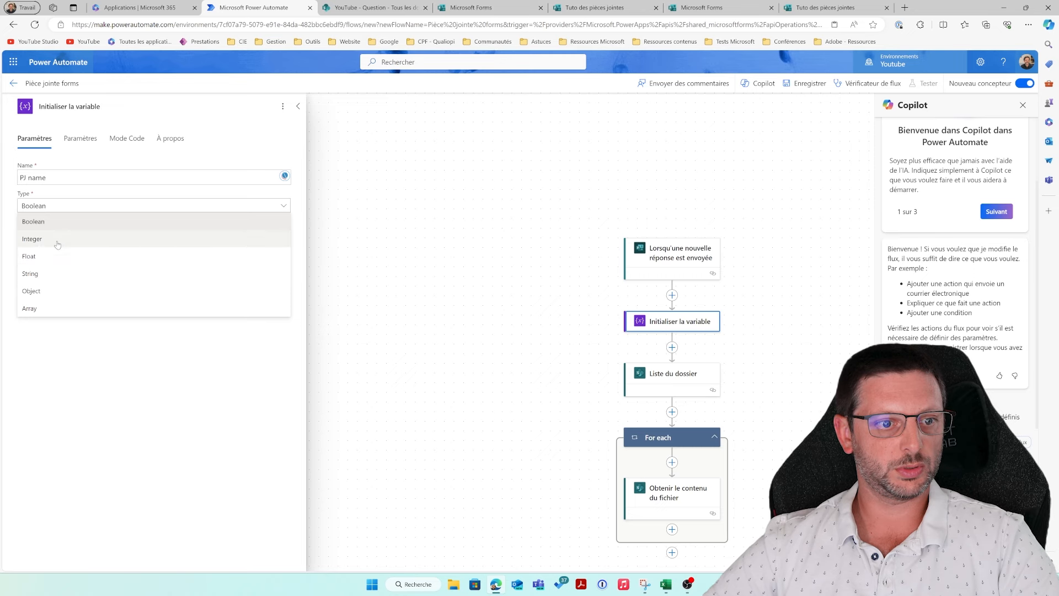
pyautogui.click(50, 276)
# Step: Add a 'Définir une variable' step inside the For each loop
pyautogui.click(488, 236)
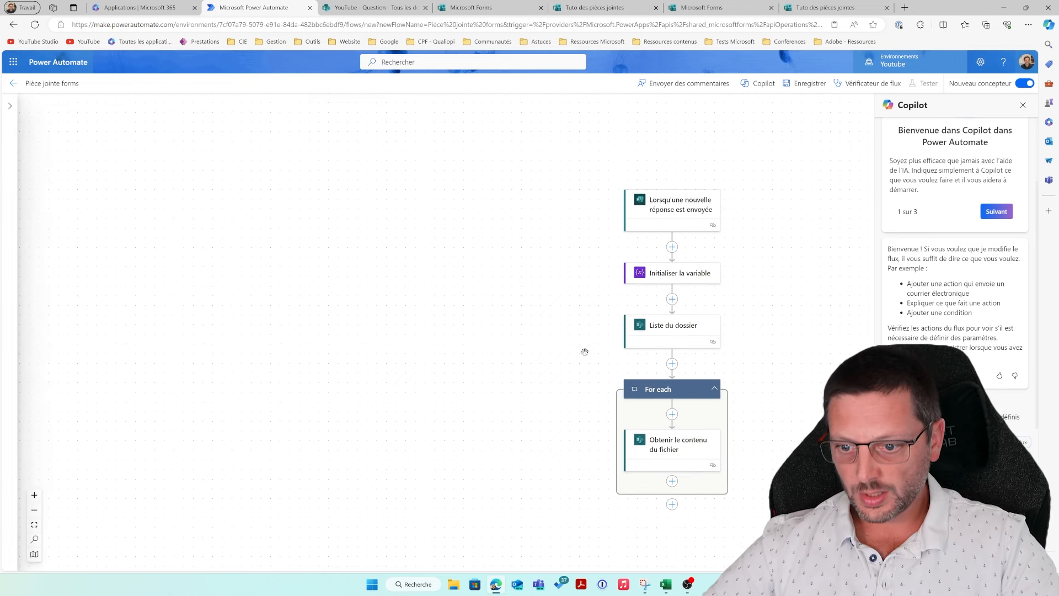
pyautogui.click(672, 414)
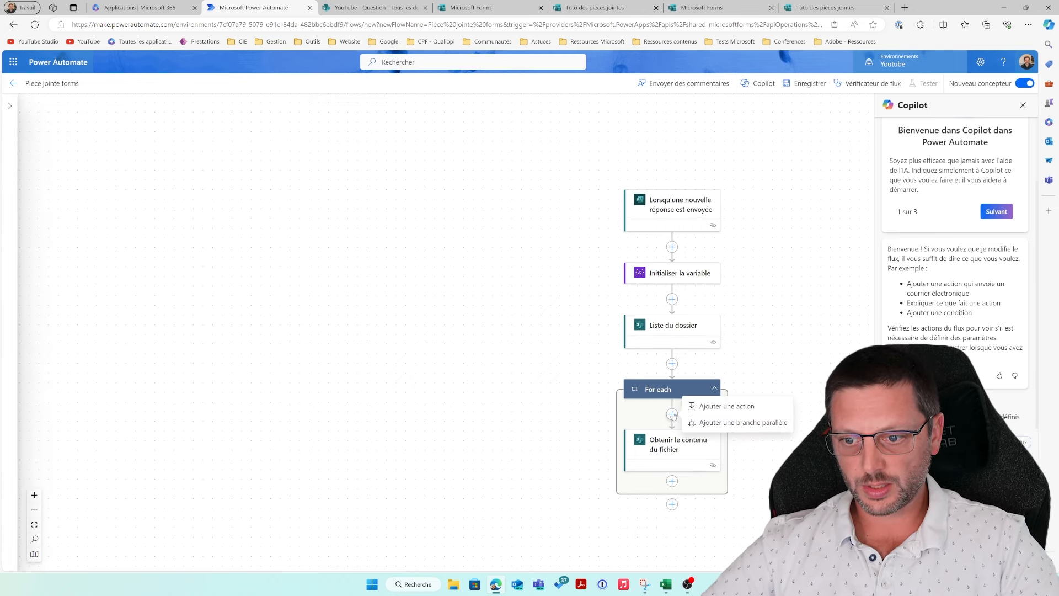
pyautogui.click(709, 406)
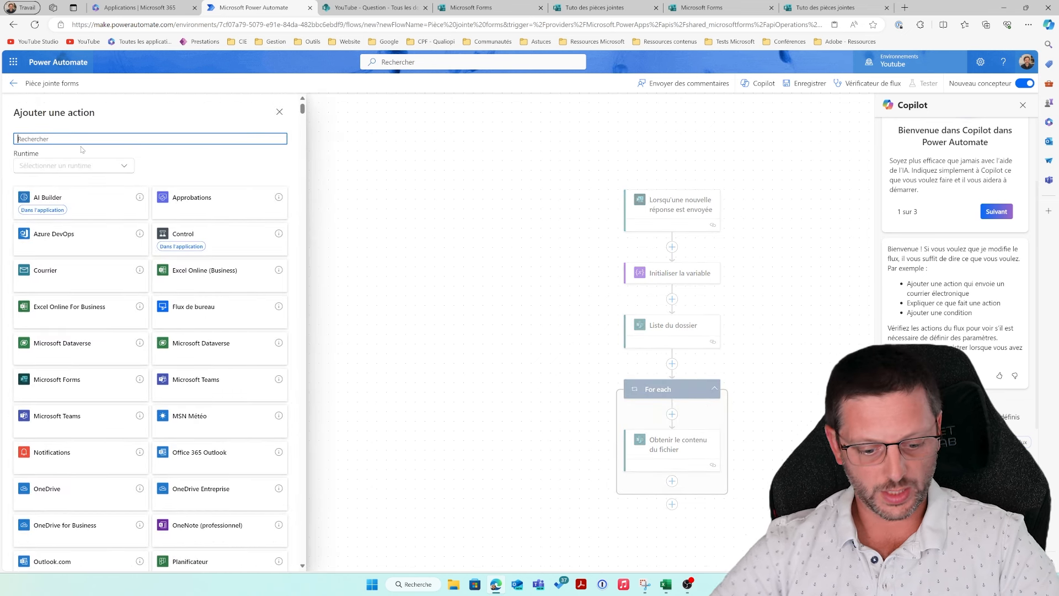
pyautogui.write('variabler')
pyautogui.press('BackSpace')
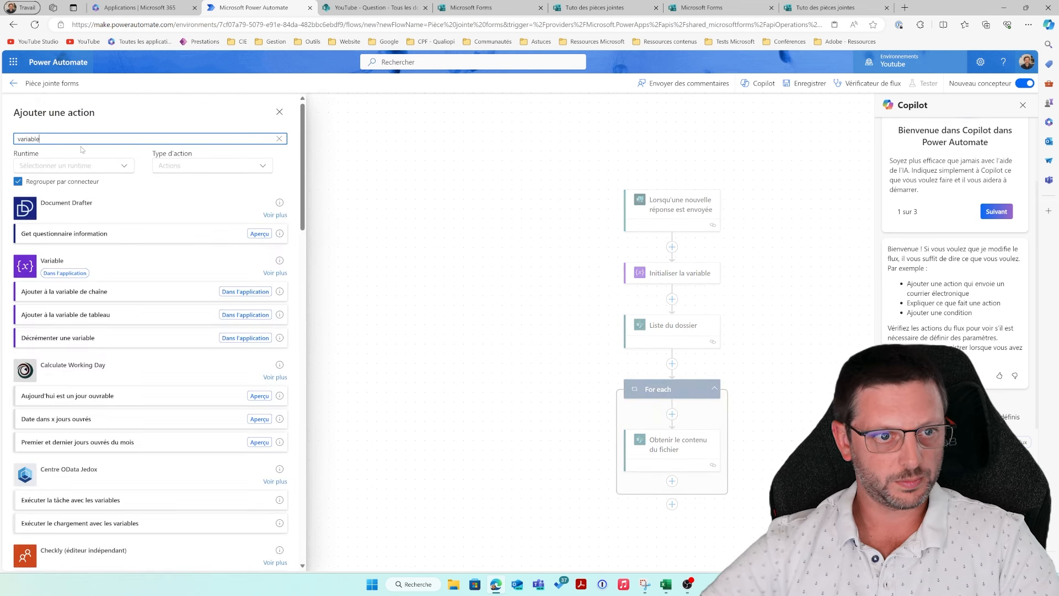
pyautogui.click(274, 273)
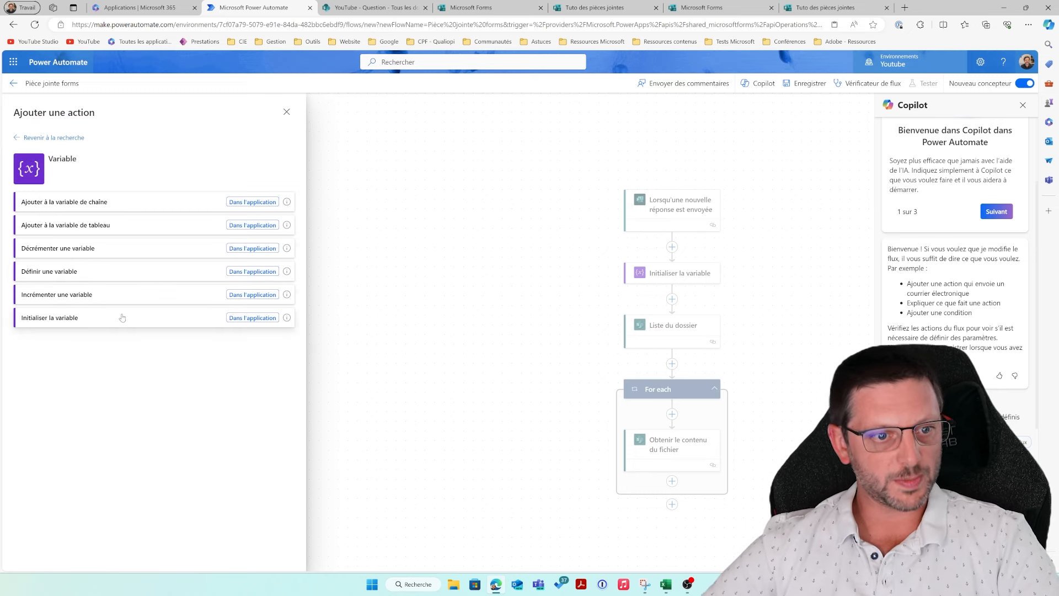
pyautogui.click(91, 271)
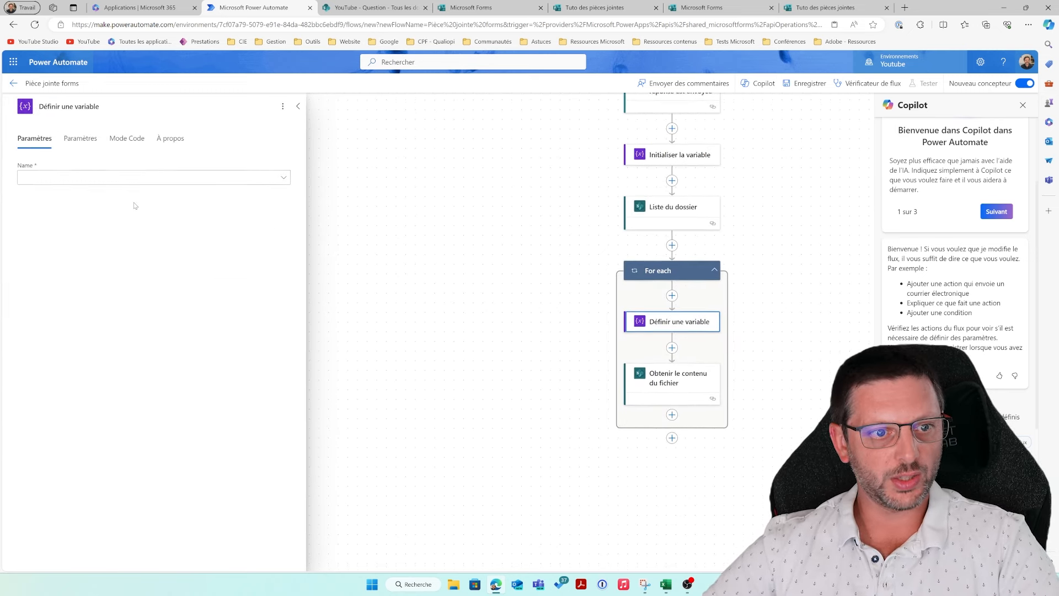
# Step: Set the PJ name variable's value to the listed file's DisplayName
pyautogui.click(159, 177)
pyautogui.click(102, 192)
pyautogui.click(64, 207)
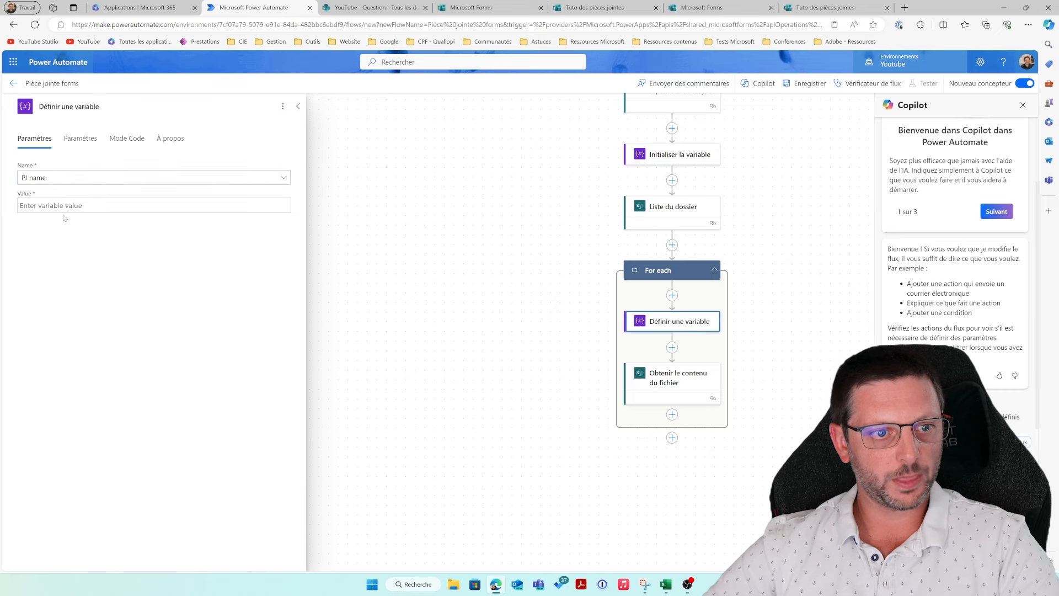
pyautogui.click(290, 198)
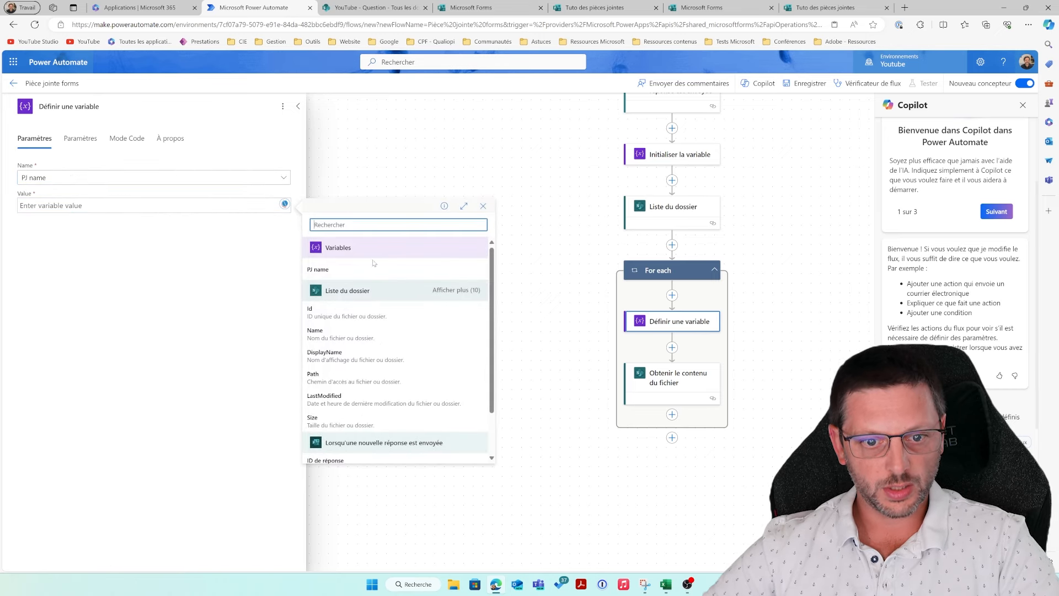
pyautogui.click(355, 356)
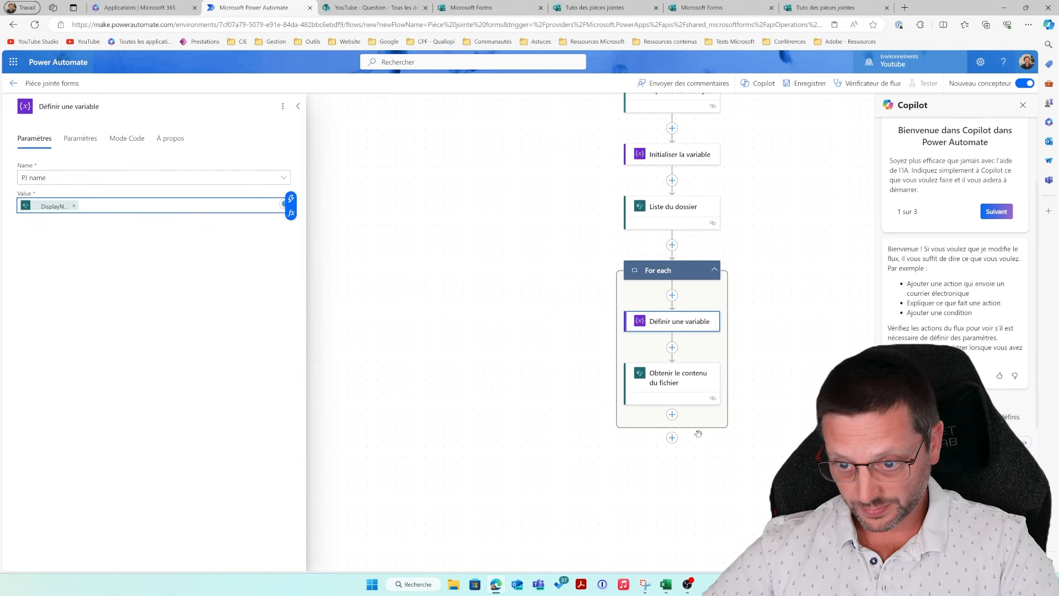
pyautogui.click(661, 372)
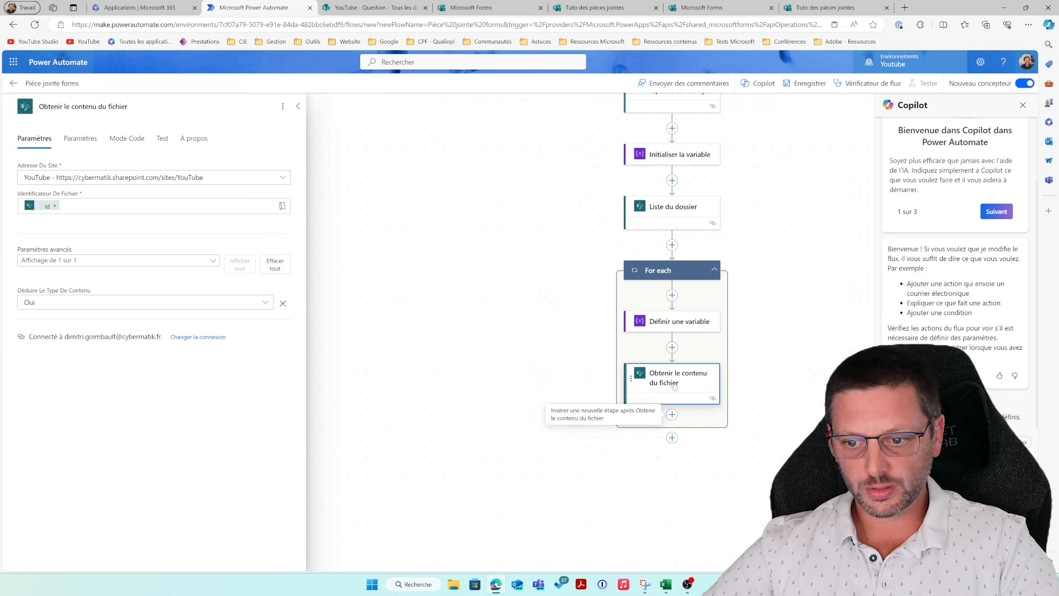
# Step: Search 'email' and add Office 365 Outlook 'Envoyer un e-mail (V2)' after the file-content step
pyautogui.click(672, 414)
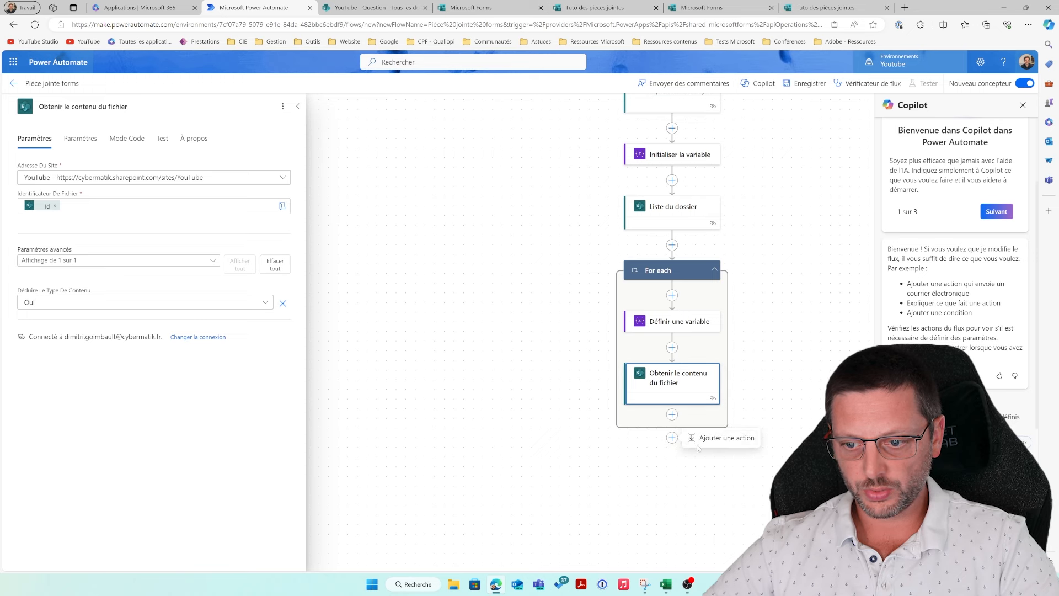
pyautogui.click(717, 438)
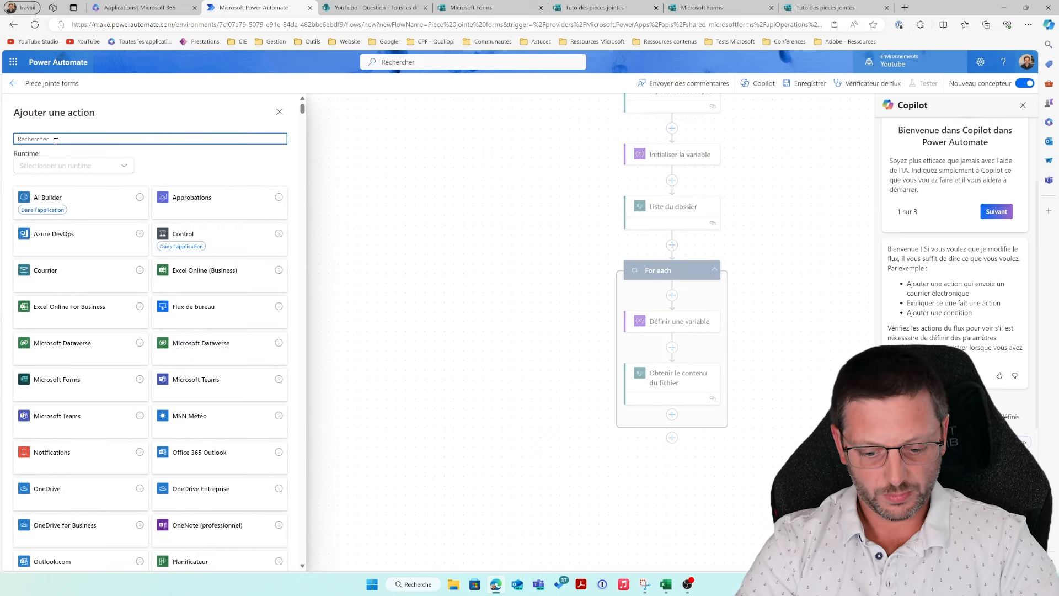
pyautogui.click(757, 319)
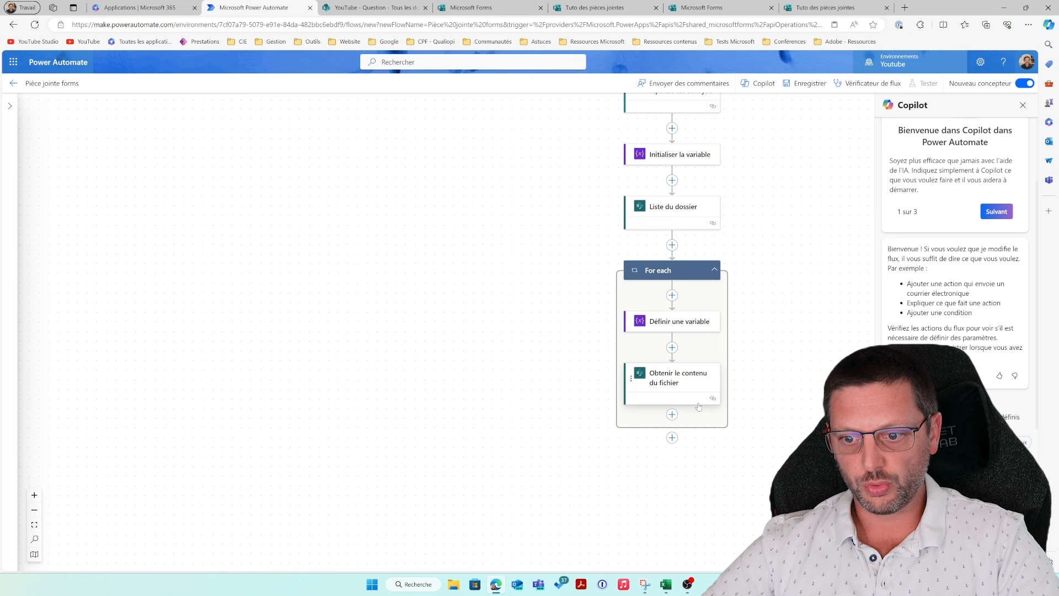
pyautogui.click(672, 414)
pyautogui.click(717, 415)
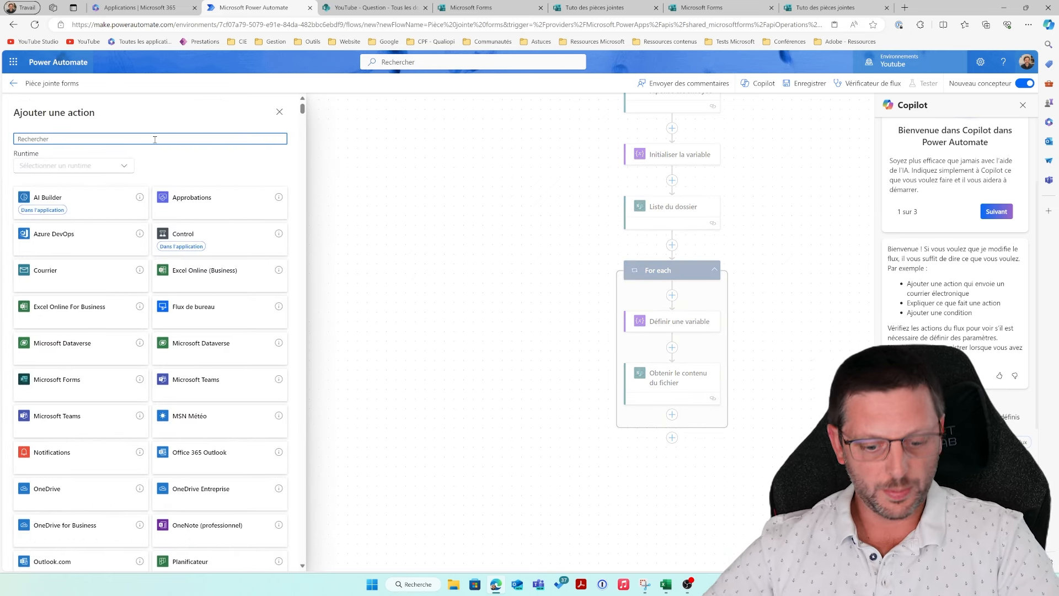
pyautogui.write('ema')
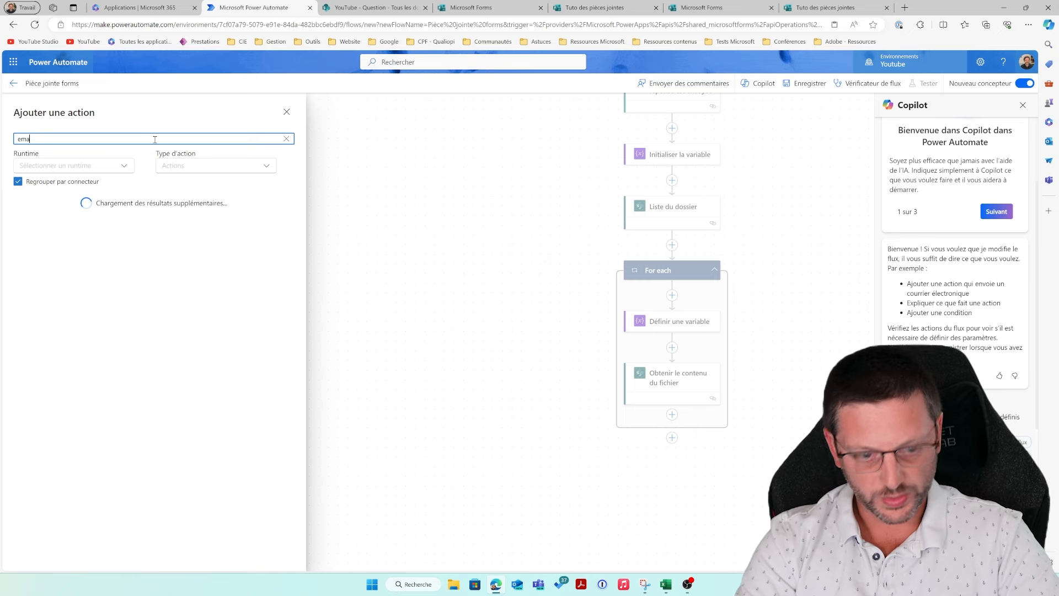
pyautogui.write('il')
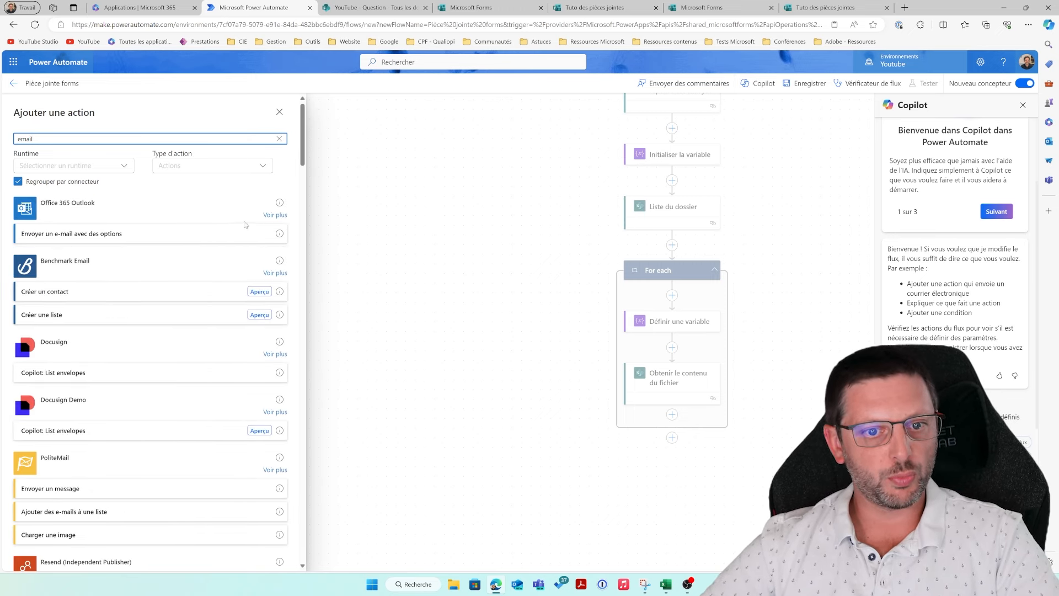
pyautogui.click(273, 215)
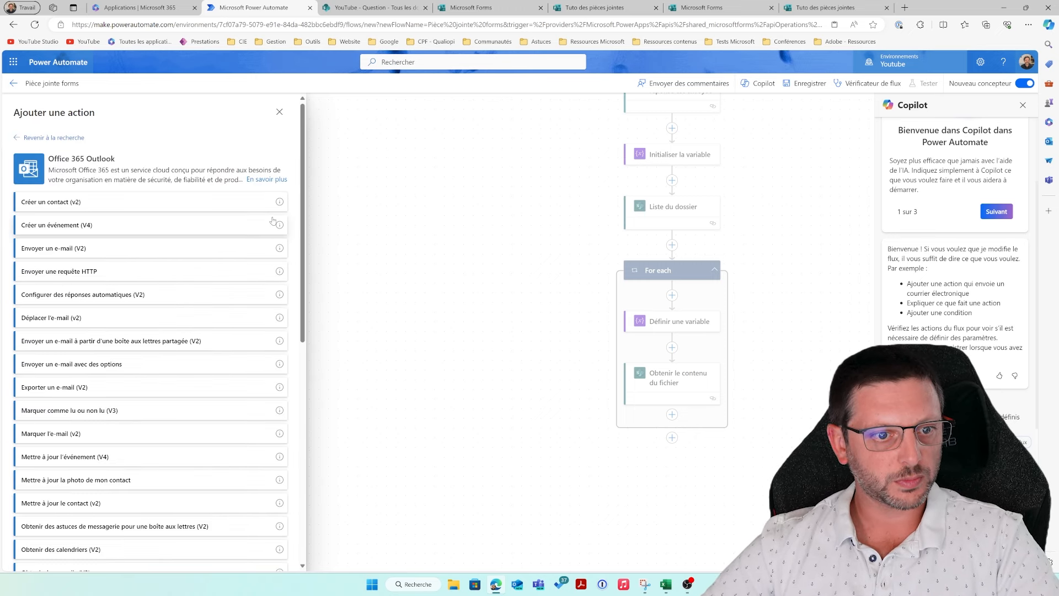
pyautogui.click(112, 248)
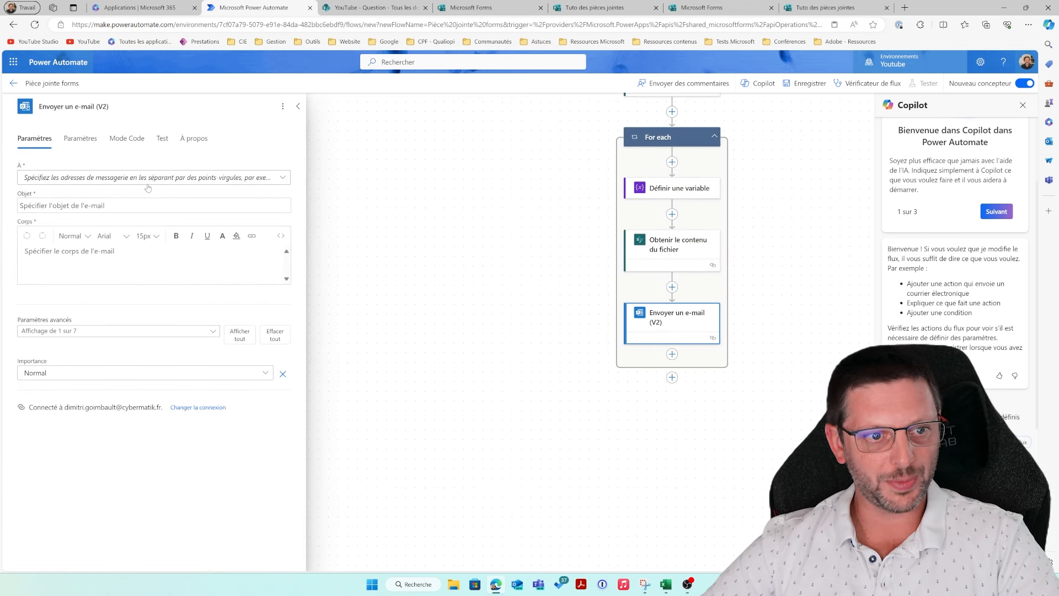
# Step: Enter the recipient's e-mail address in the À field as a custom value
pyautogui.click(147, 184)
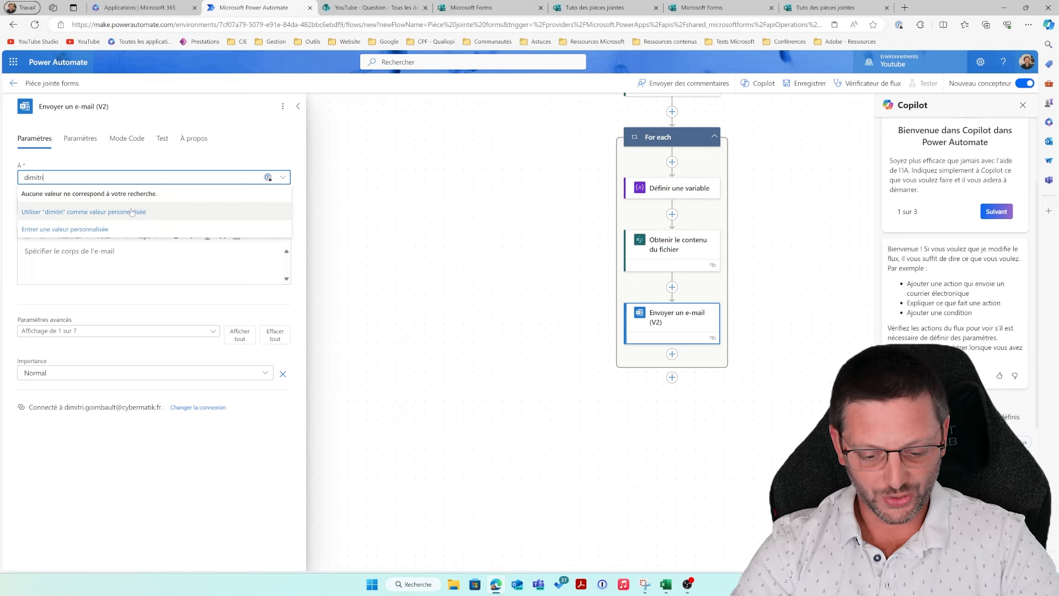
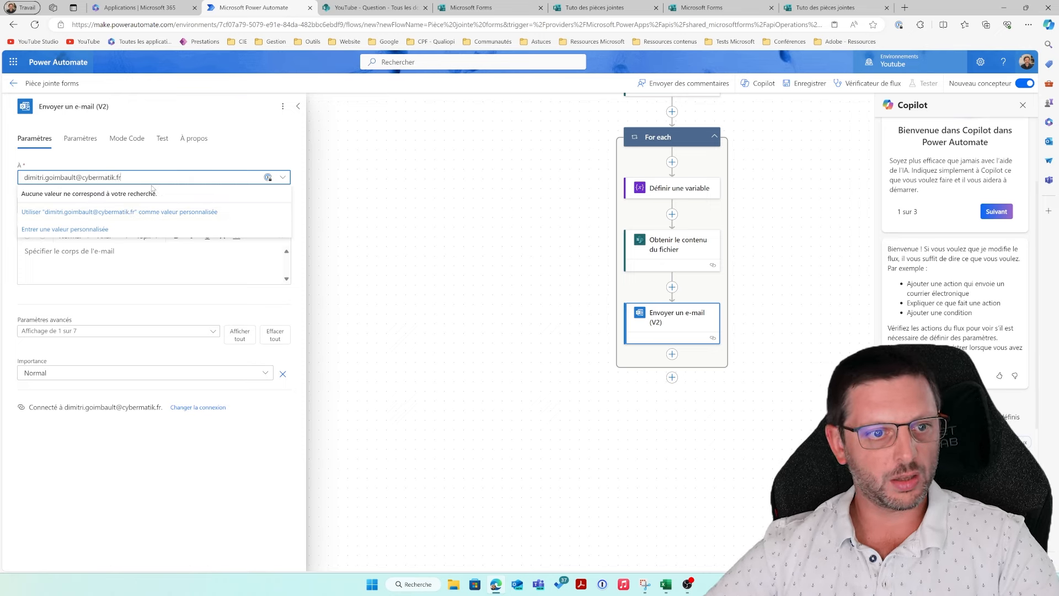
pyautogui.click(148, 212)
# Step: Fill in the subject 'Avec PJ tuto' and the body 'C'est OK'
pyautogui.click(108, 208)
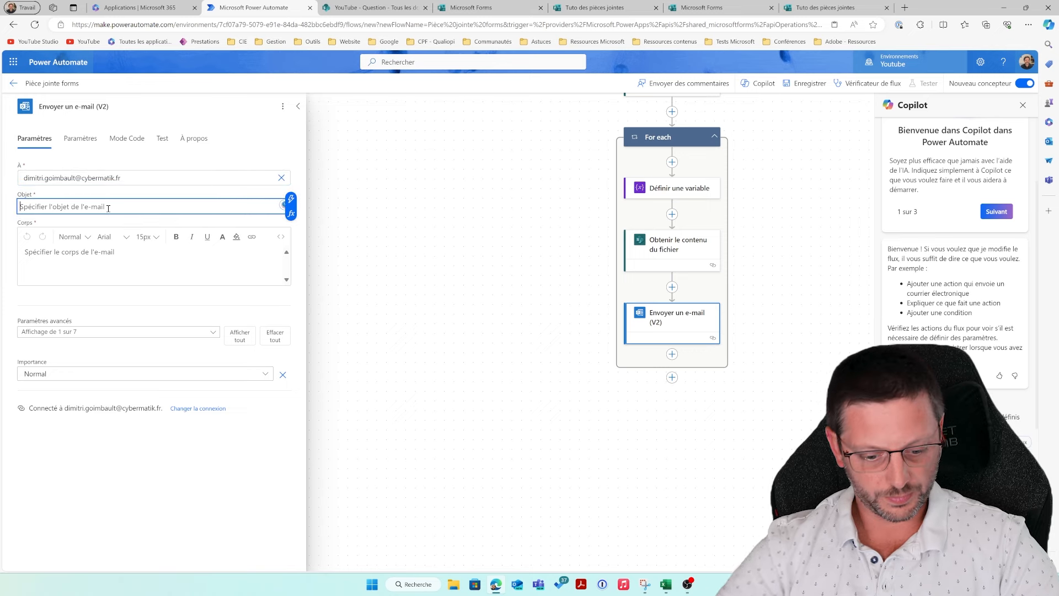
pyautogui.write('Avec PJ tuto')
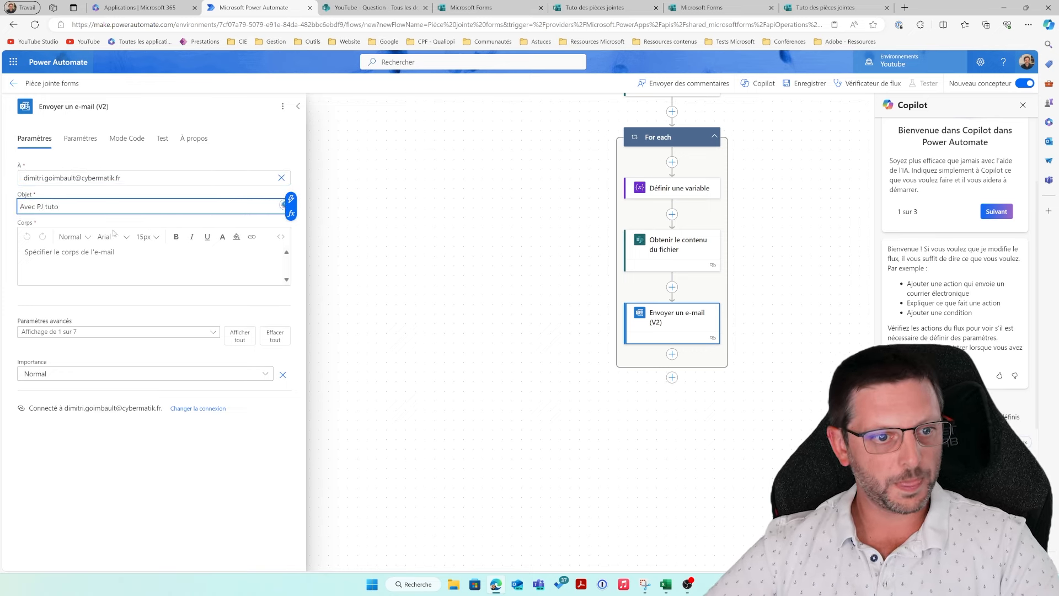
pyautogui.click(108, 255)
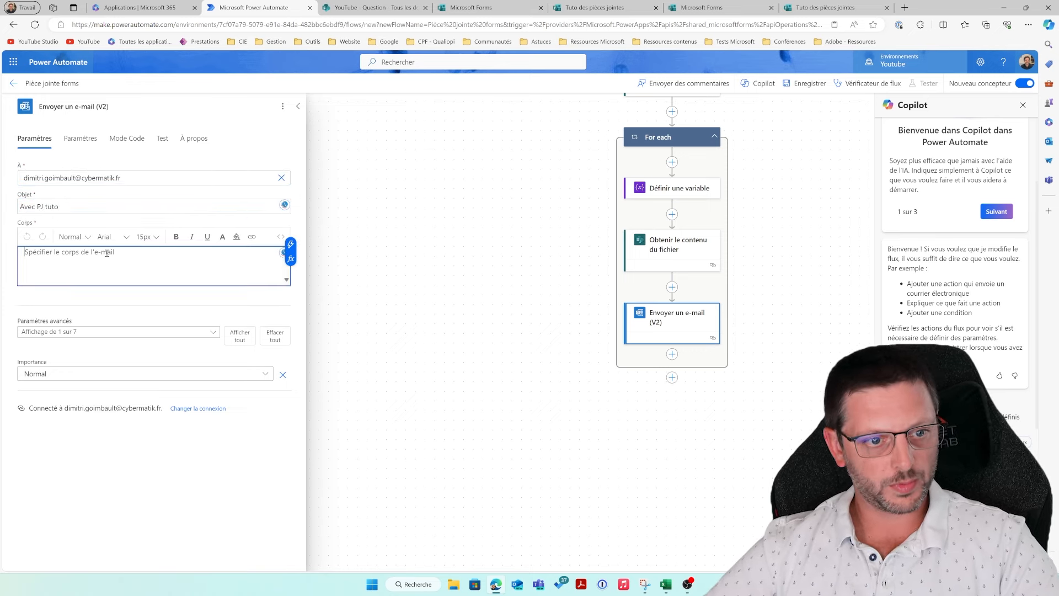
pyautogui.write("C'est OK")
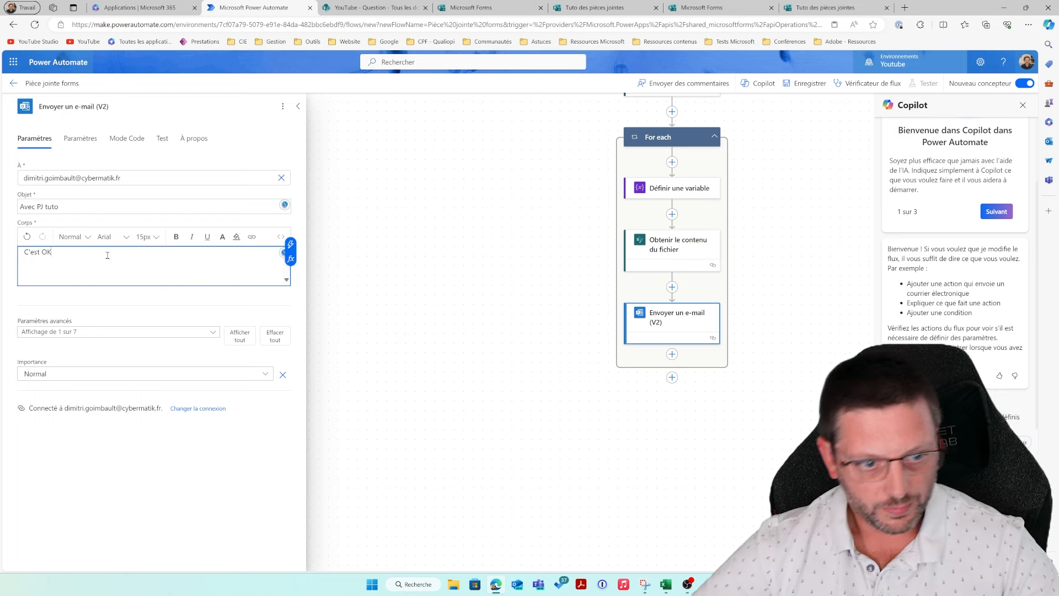
# Step: Show the e-mail's advanced parameters and add a first attachment item under Pièces jointes
pyautogui.click(237, 338)
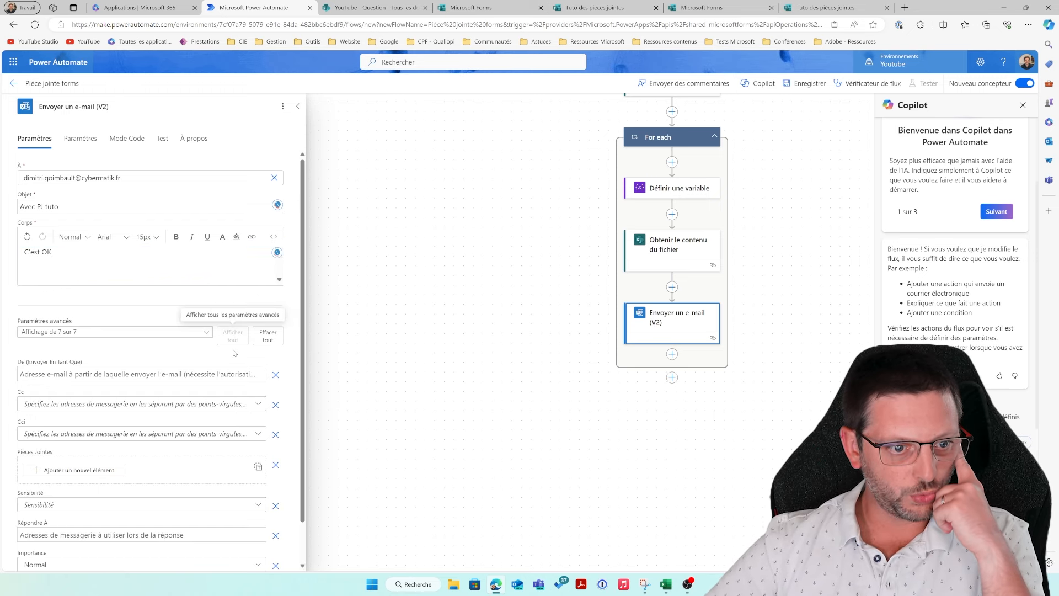
pyautogui.scroll(-1, 228, 365)
pyautogui.scroll(-1, 228, 365)
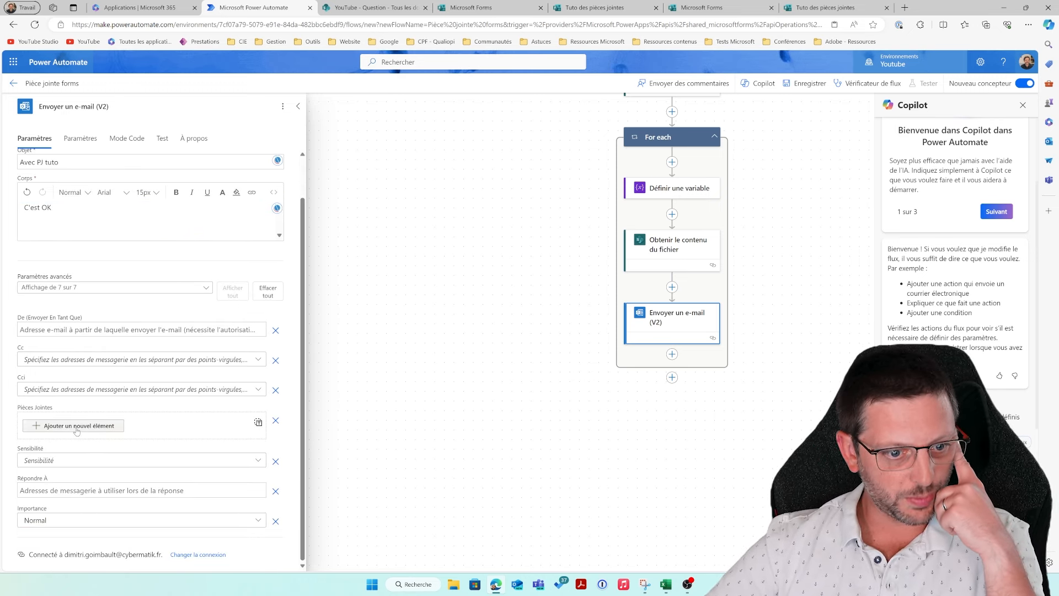
pyautogui.click(256, 425)
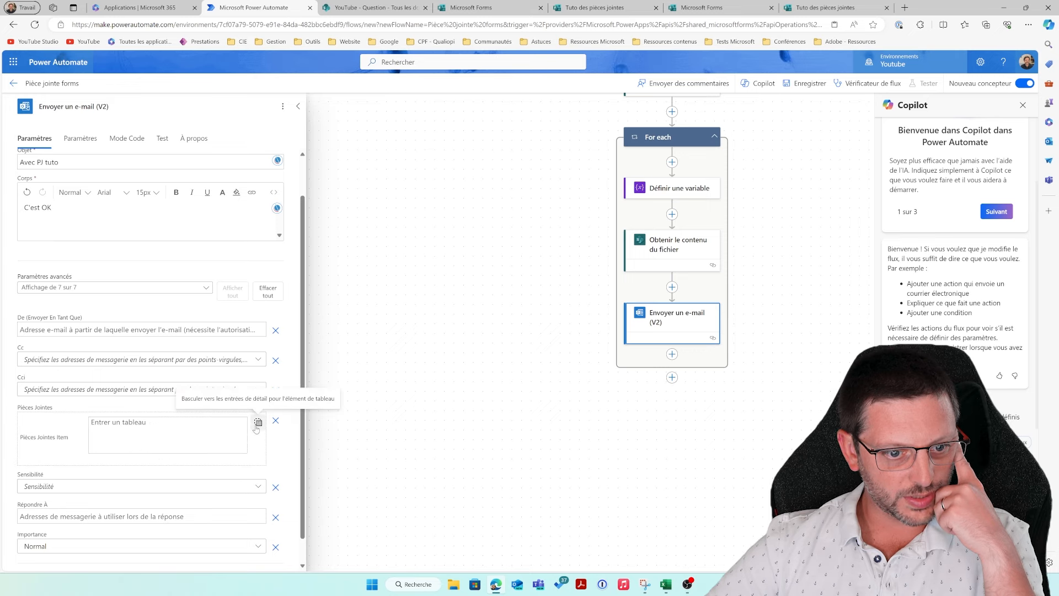
pyautogui.click(257, 422)
pyautogui.click(91, 431)
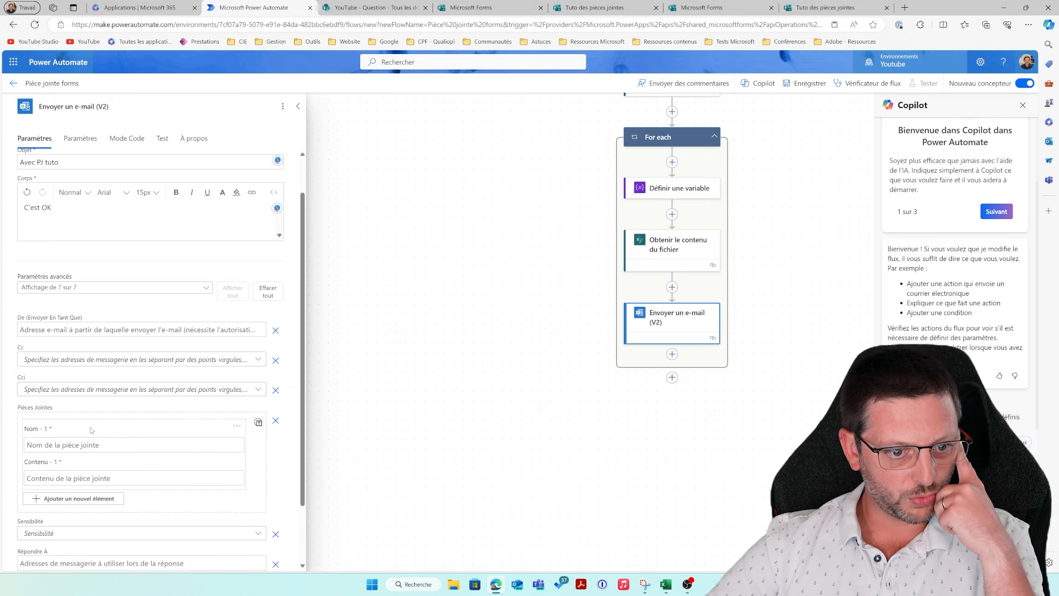
pyautogui.scroll(-1, 104, 450)
# Step: Name the attachment with the PJ name variable and fill its content with Contenu du fichier
pyautogui.click(90, 371)
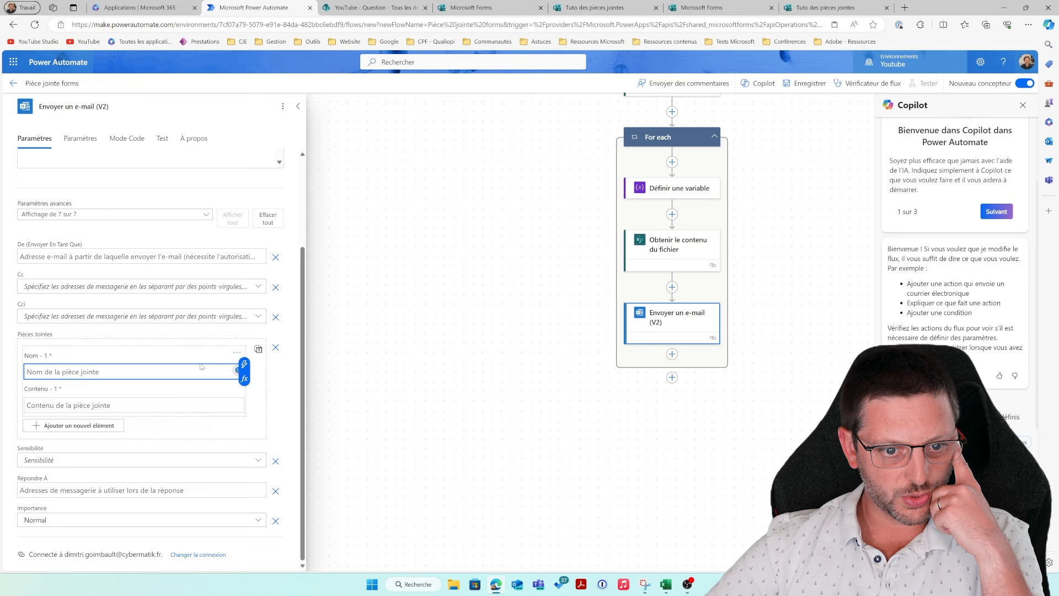
pyautogui.click(243, 365)
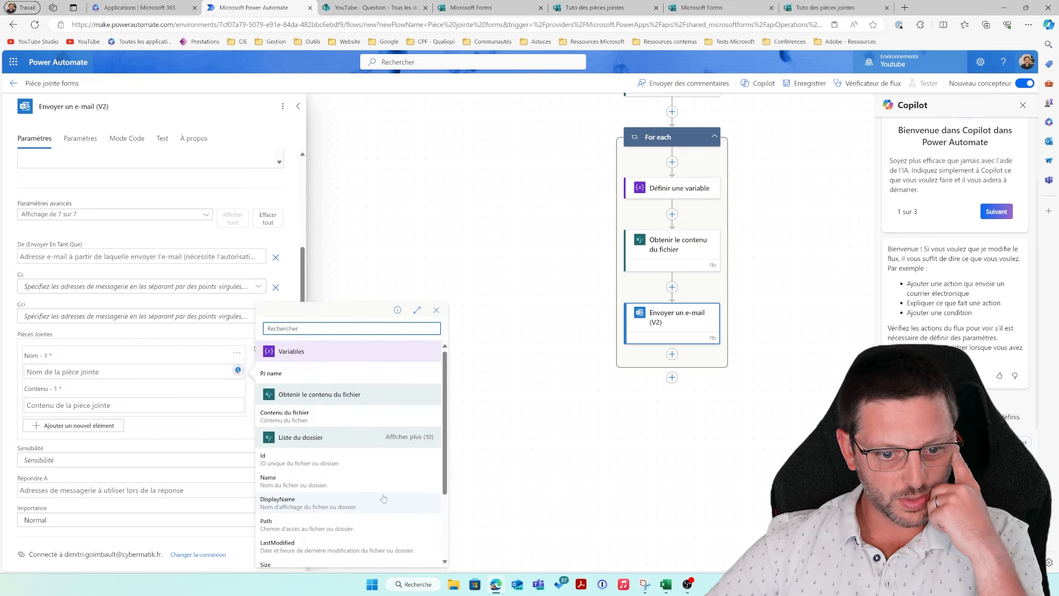
pyautogui.scroll(-1, 381, 498)
pyautogui.scroll(1, 381, 498)
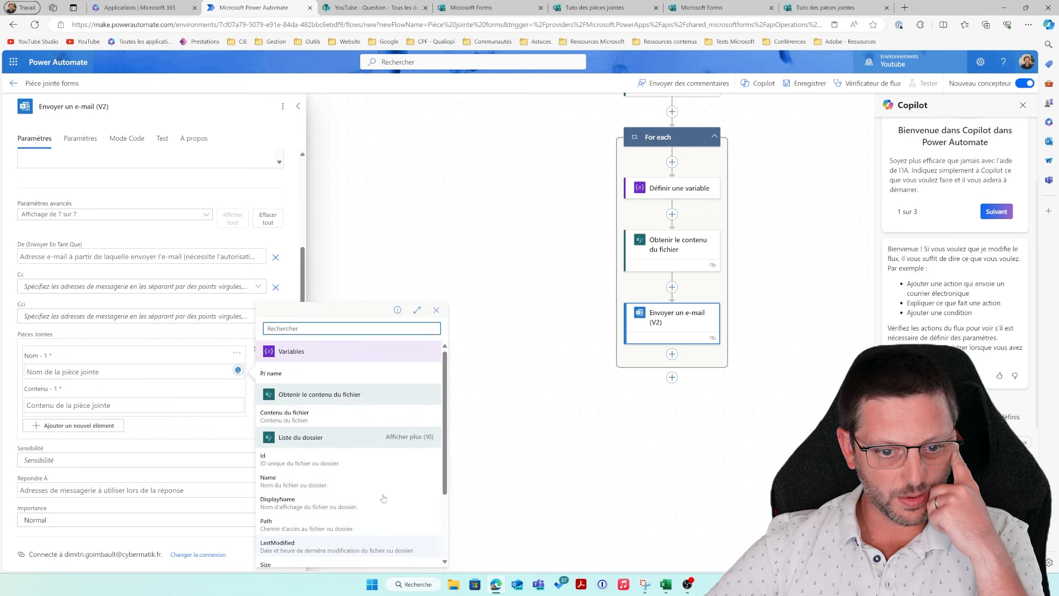
pyautogui.click(297, 375)
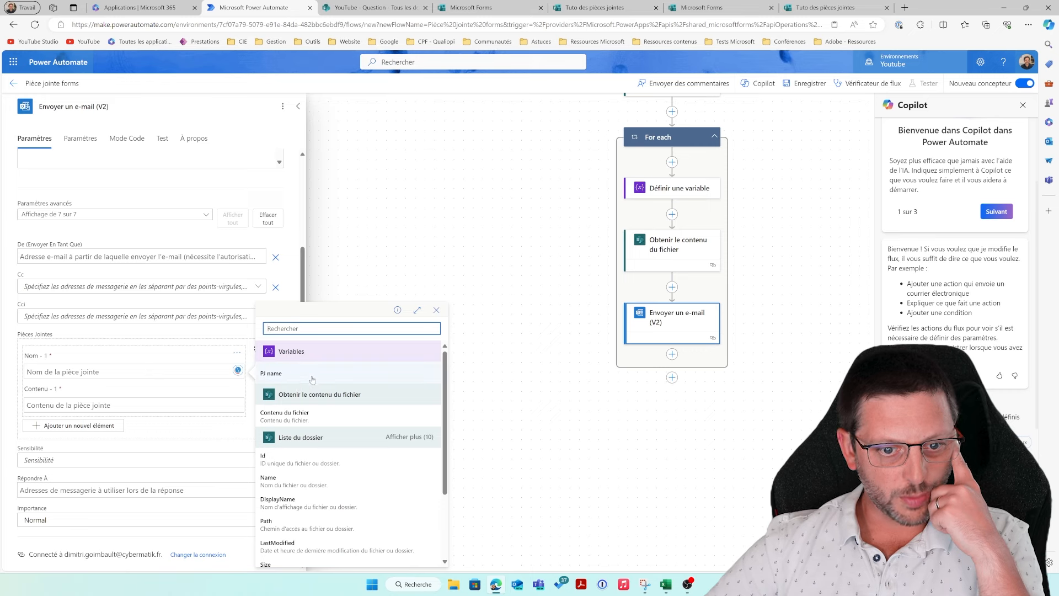
pyautogui.click(56, 407)
pyautogui.click(244, 398)
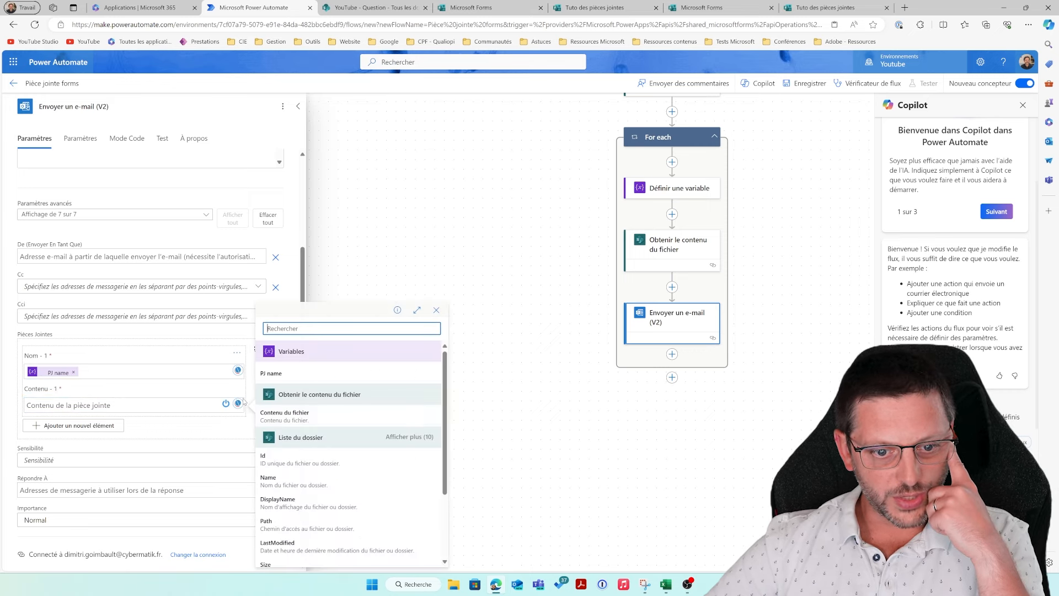
pyautogui.click(327, 416)
# Step: Save the flow with Enregistrer
pyautogui.click(800, 84)
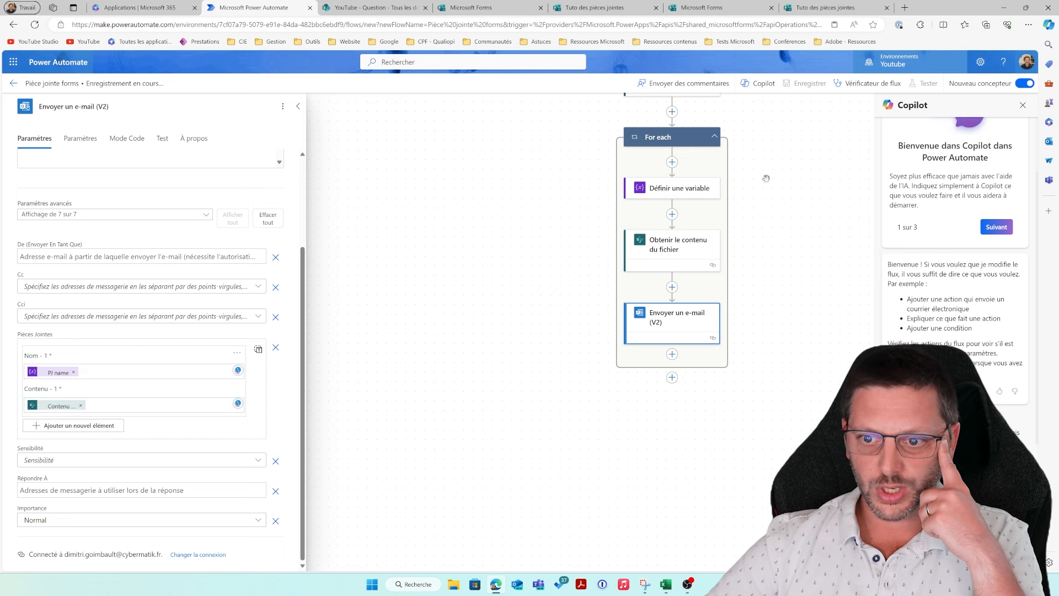
pyautogui.scroll(2, 521, 364)
pyautogui.scroll(1, 521, 364)
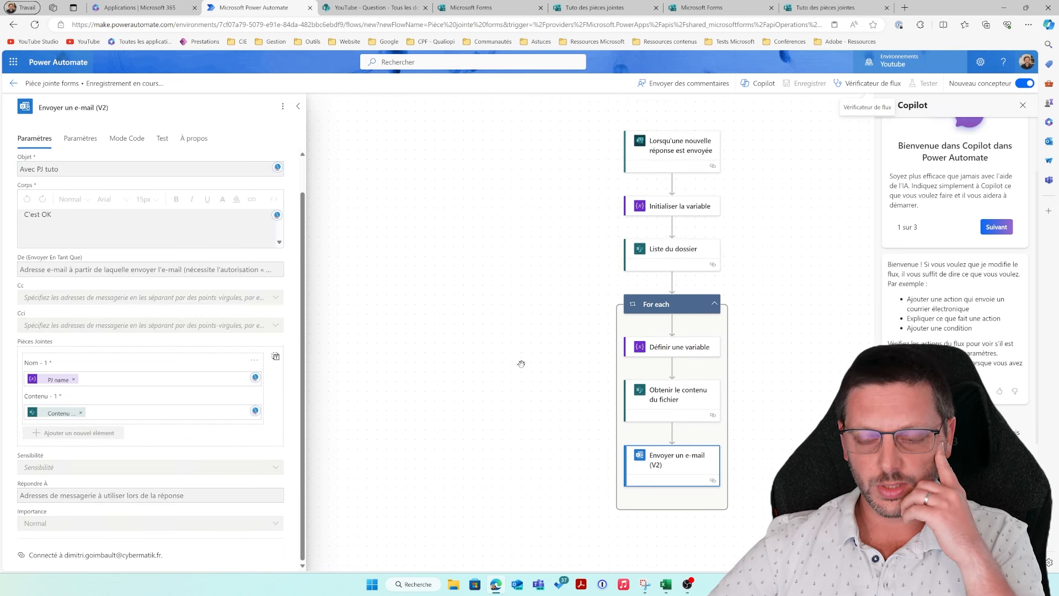
pyautogui.scroll(1, 521, 364)
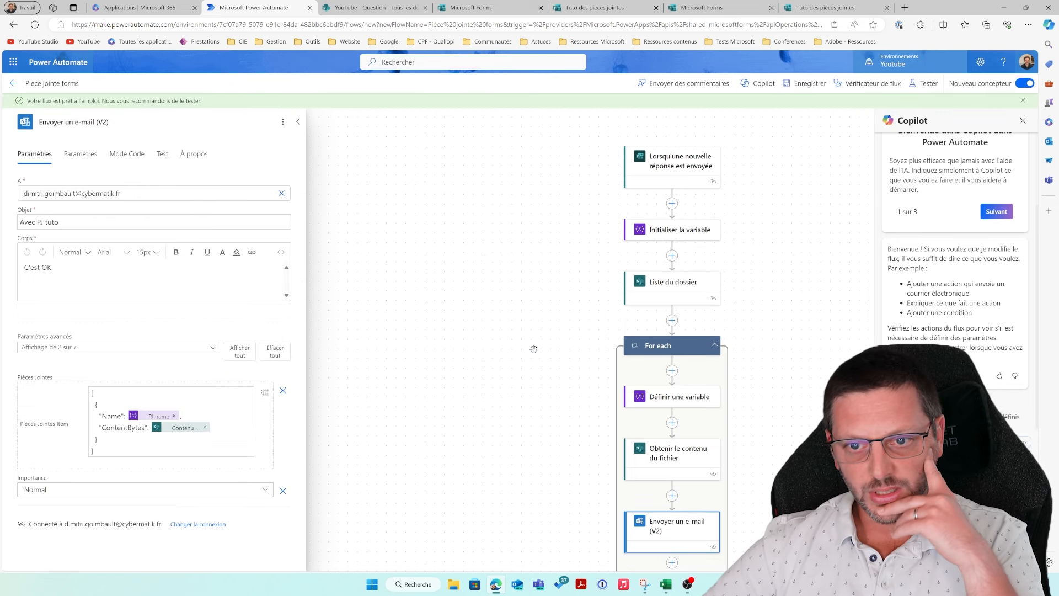
# Step: Start a manual test of the flow, then switch to the group's Forms tab
pyautogui.click(925, 83)
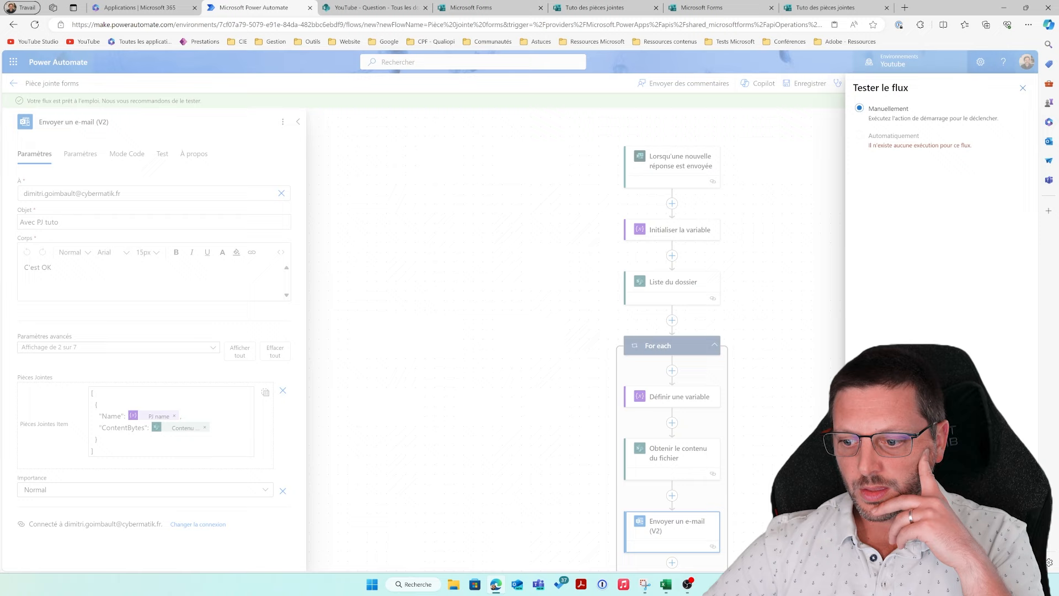
pyautogui.click(875, 555)
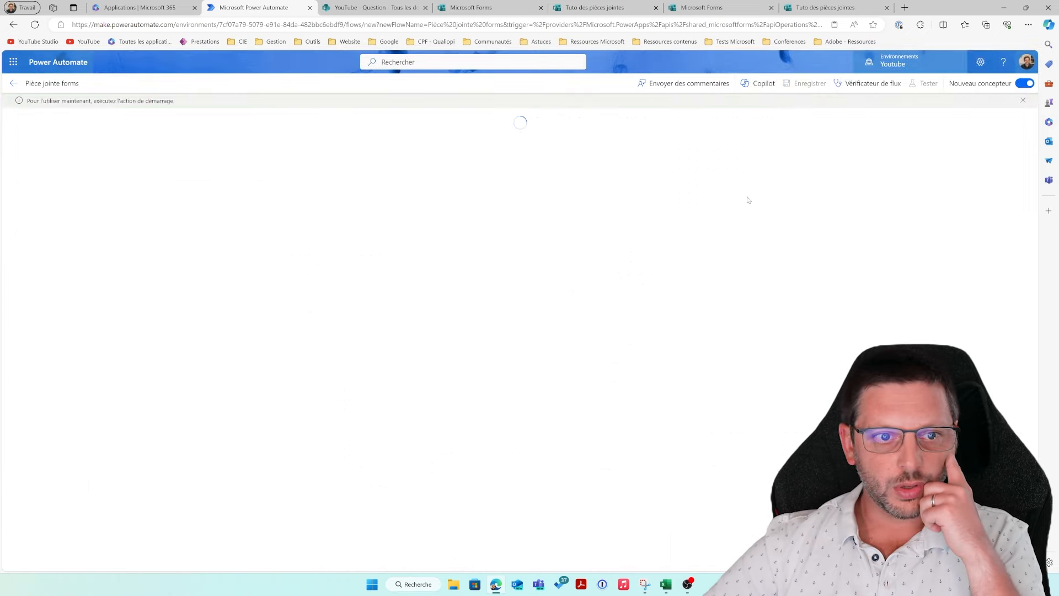
pyautogui.click(488, 7)
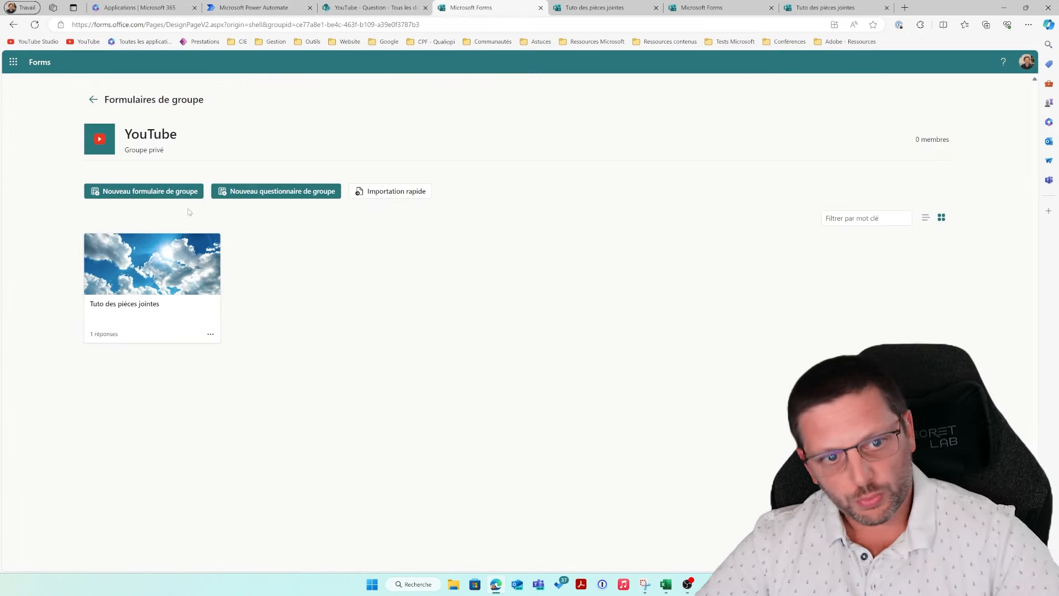
# Step: Preview the Tuto des pièces jointes form and answer Thème with 'Test avec automate'
pyautogui.click(137, 280)
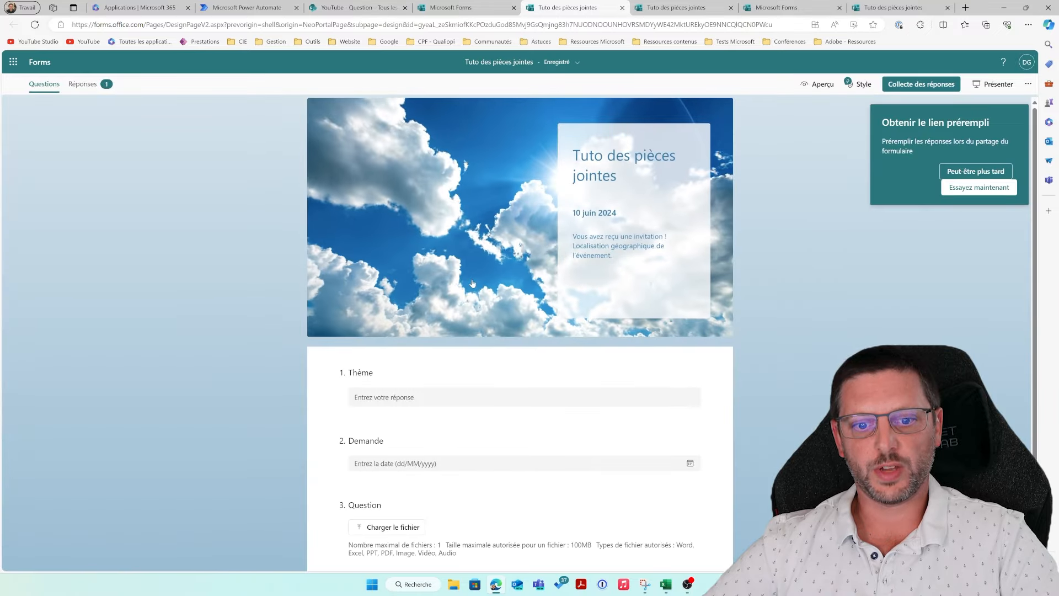
pyautogui.click(810, 89)
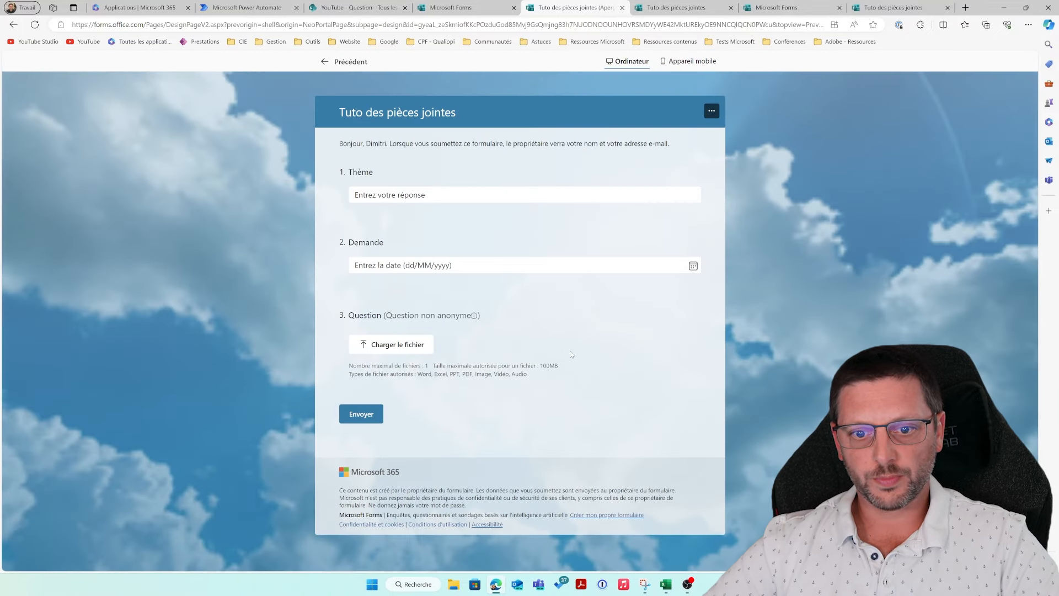
pyautogui.click(388, 194)
pyautogui.write('Test av')
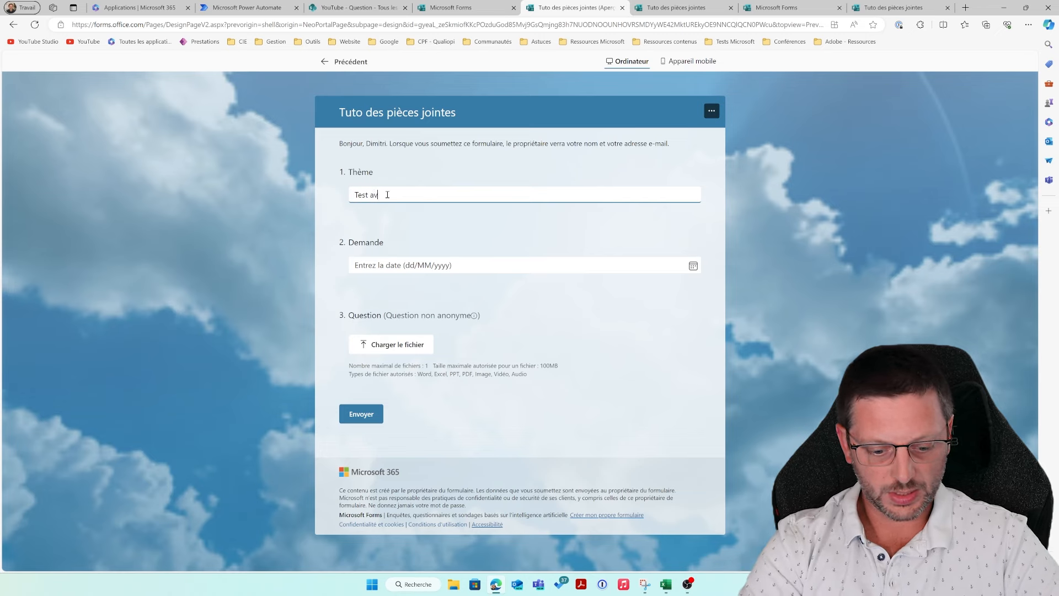
pyautogui.write('ec automate')
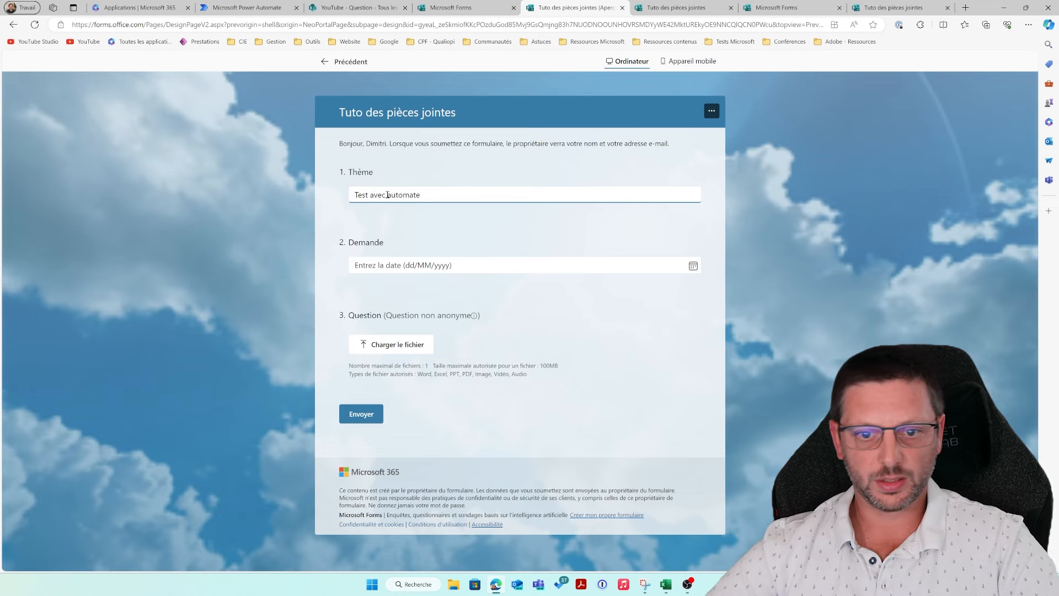
# Step: Set the Demande date to 11/06/2024, upload Disquette.png, and submit the response
pyautogui.click(693, 266)
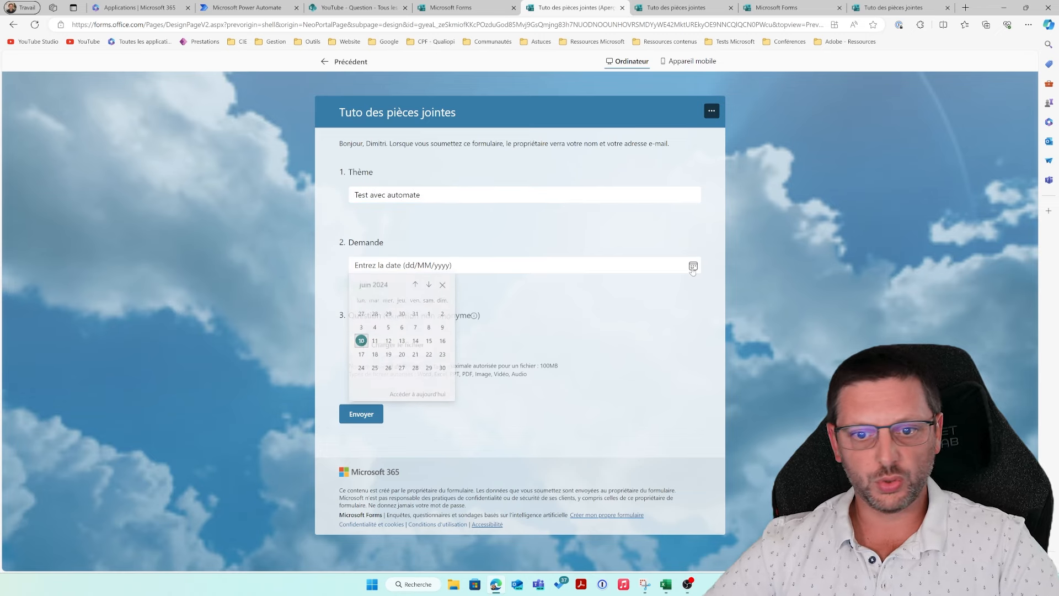
pyautogui.click(375, 343)
pyautogui.click(386, 344)
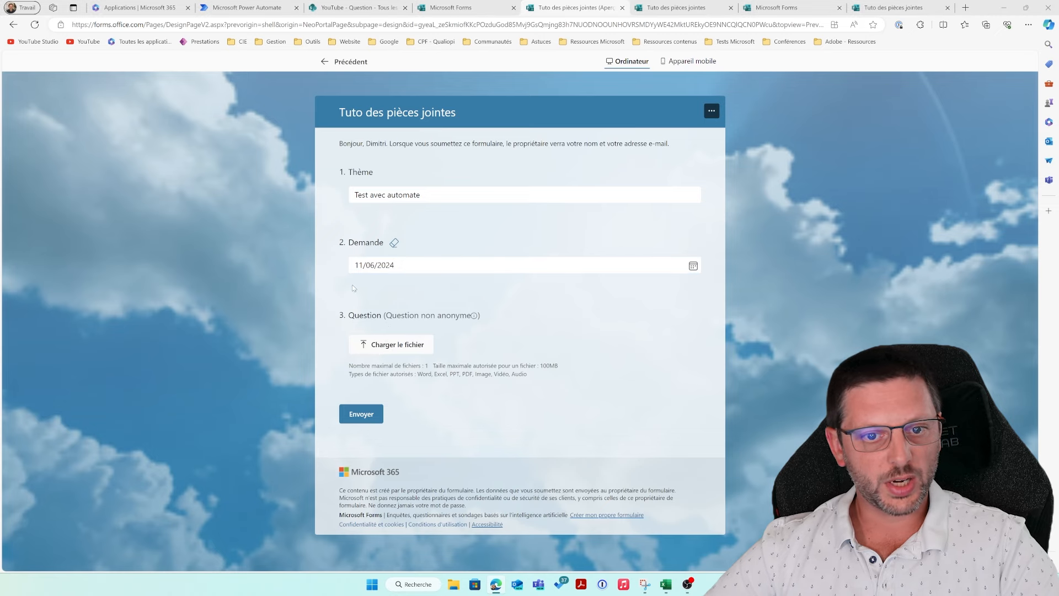
pyautogui.scroll(-3, 200, 246)
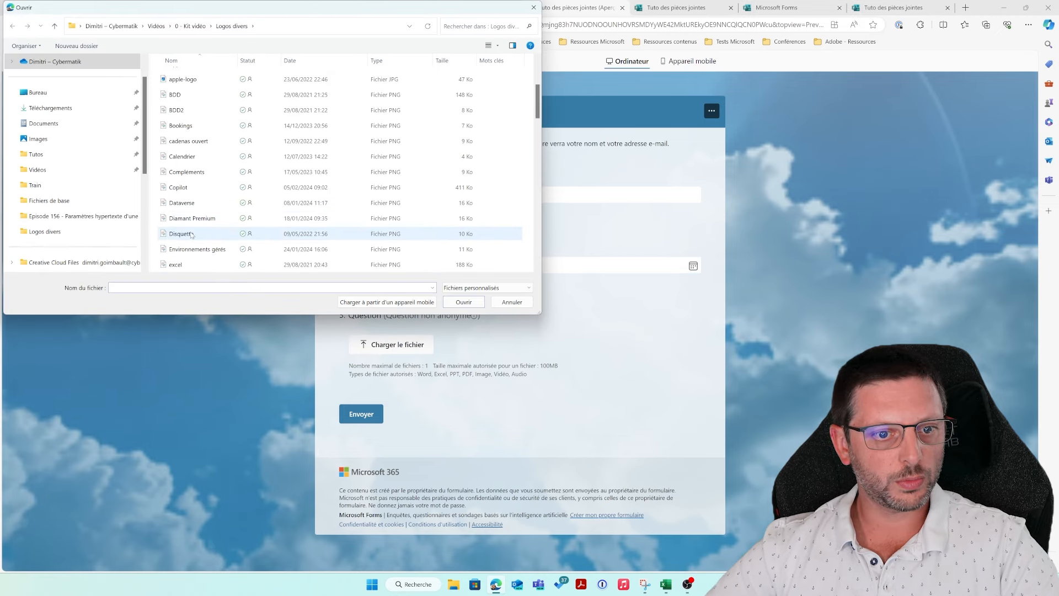
pyautogui.click(199, 234)
pyautogui.click(459, 306)
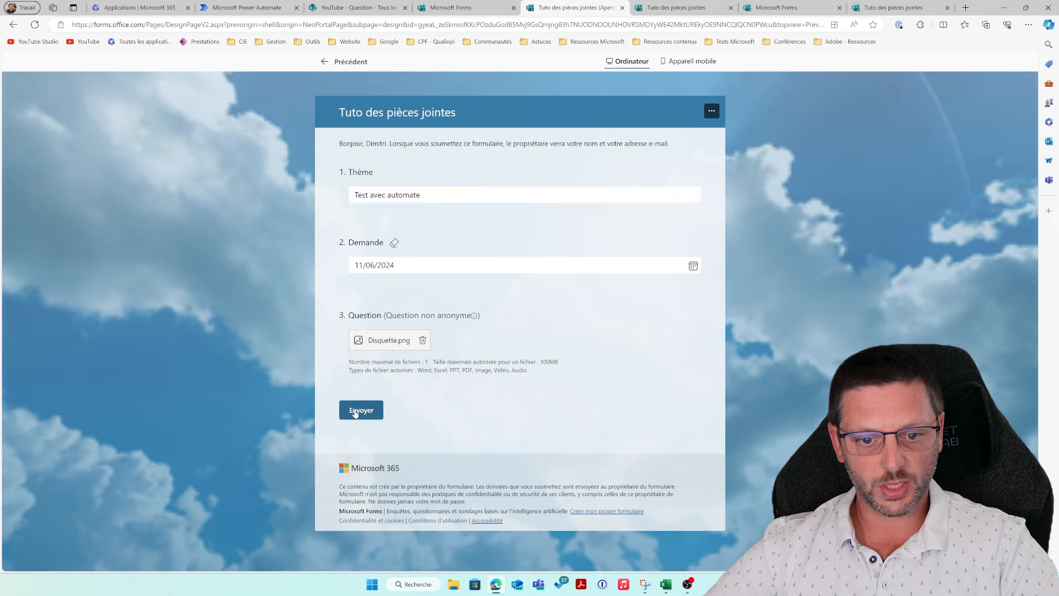
pyautogui.click(358, 410)
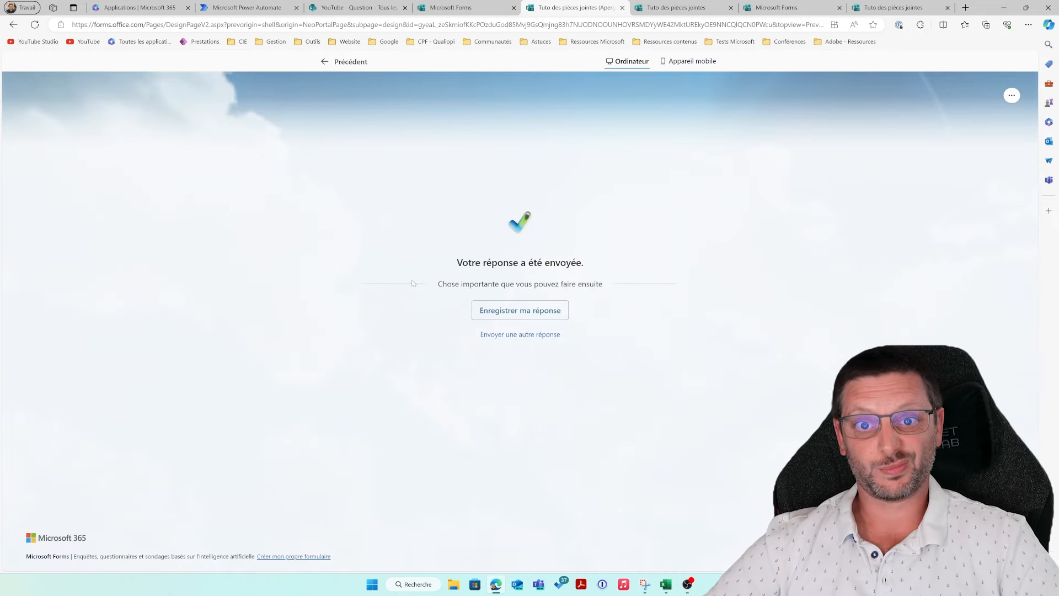
# Step: Confirm every step of the test run succeeded, then bring up Outlook showing the Avec PJ tuto e-mail
pyautogui.click(273, 5)
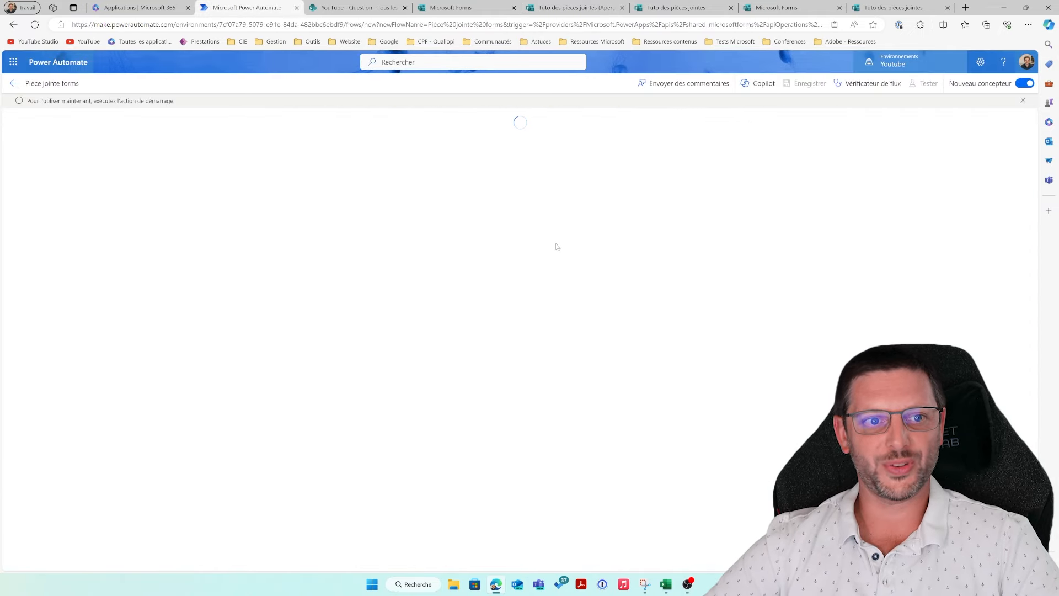
pyautogui.scroll(-4, 602, 310)
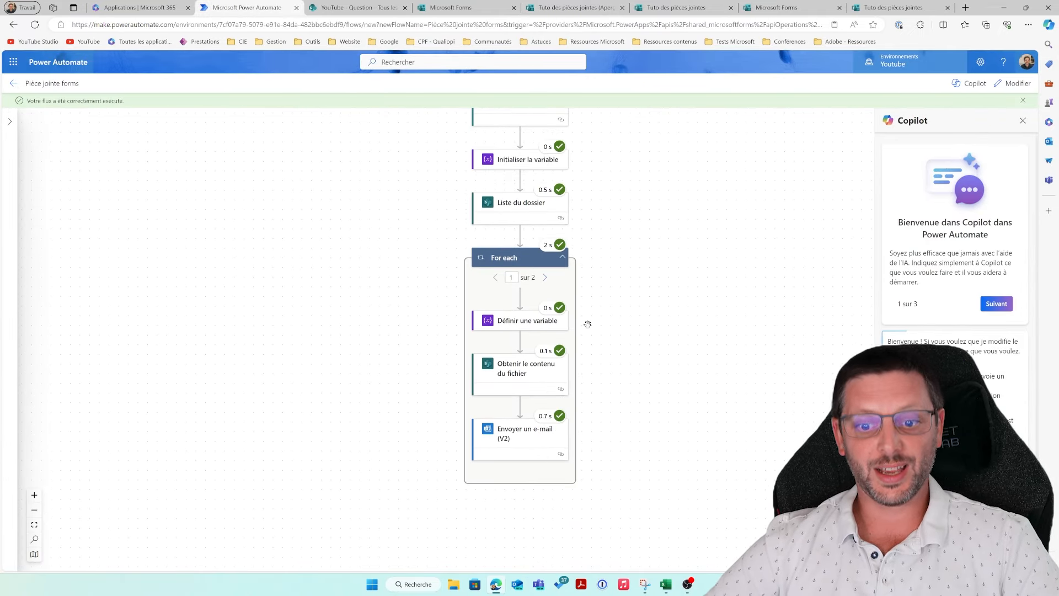
pyautogui.click(522, 589)
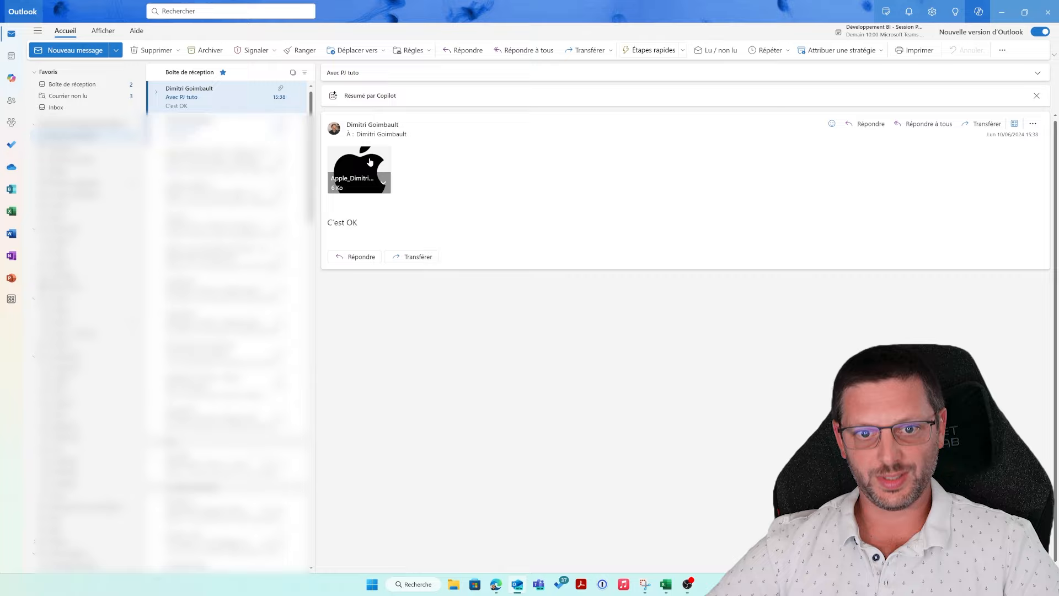
# Step: Preview the apple and floppy-disk image attachments in the Avec PJ tuto e-mail
pyautogui.click(369, 162)
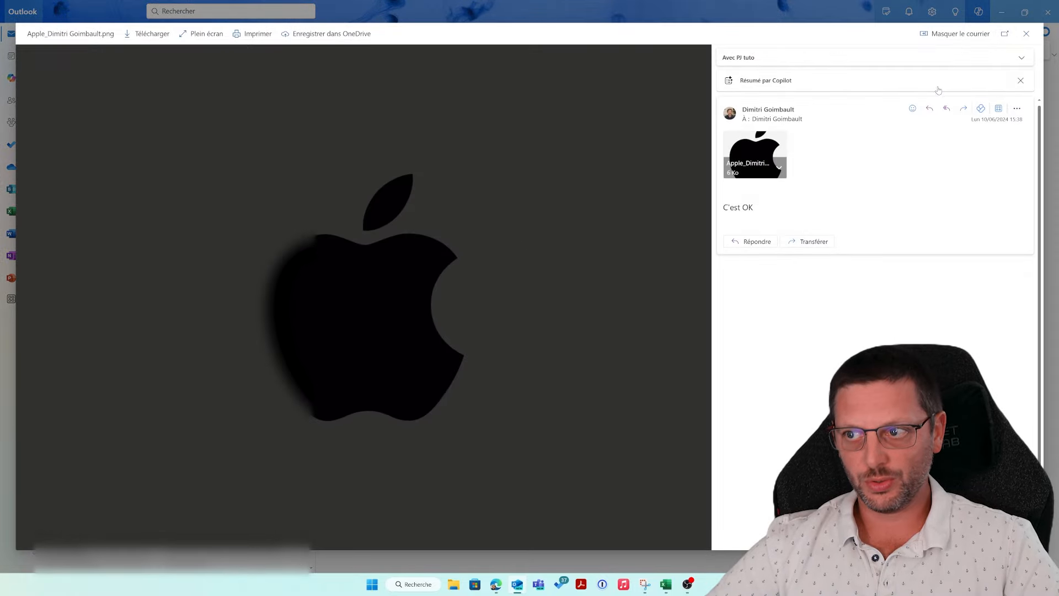
pyautogui.click(1025, 34)
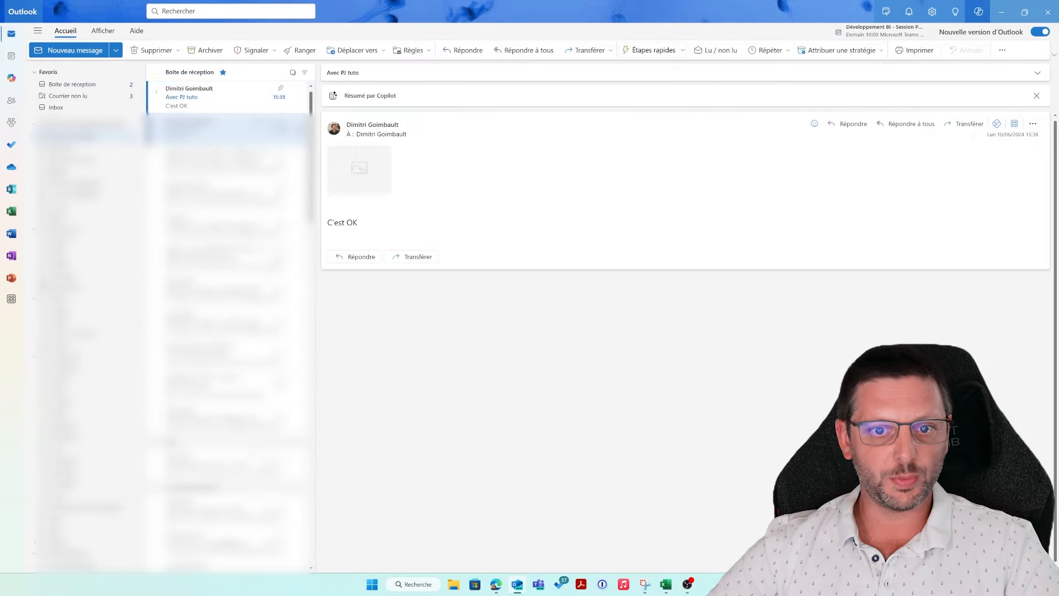
pyautogui.click(369, 177)
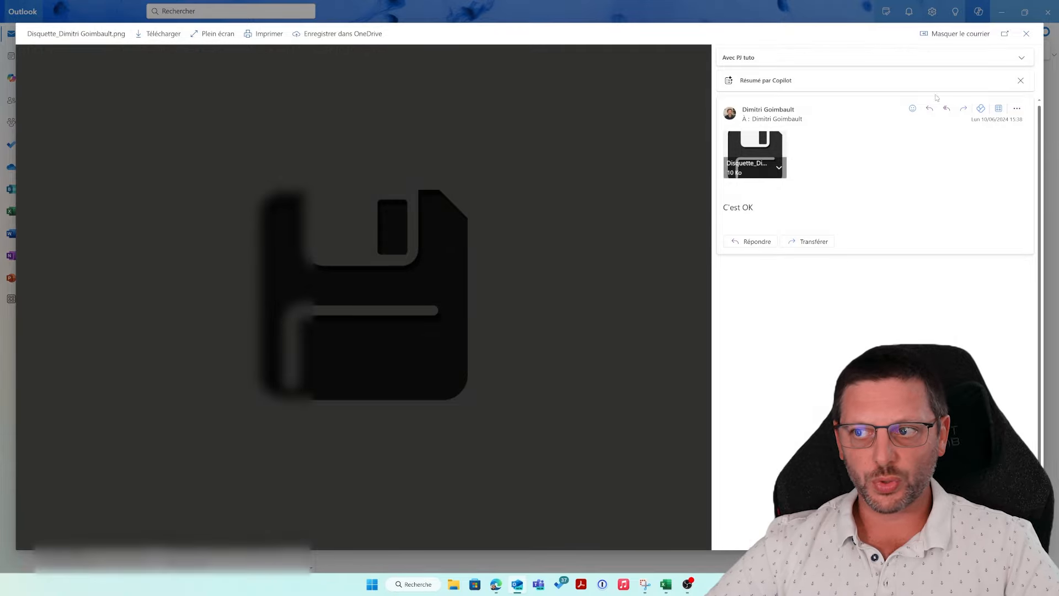
pyautogui.click(1027, 35)
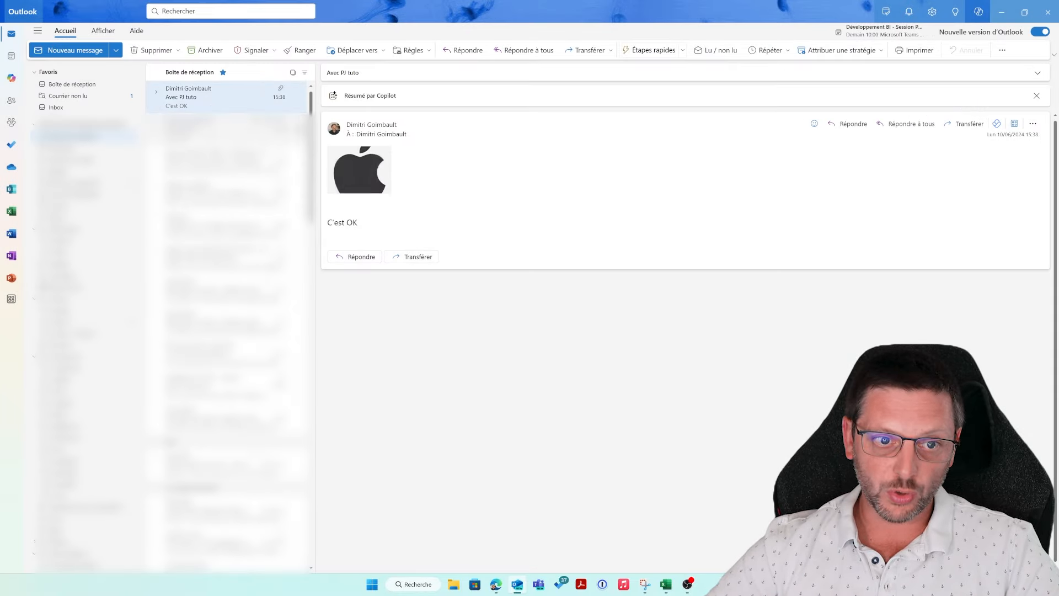
# Step: Return to the successful flow run in Power Automate
pyautogui.hotkey('alt', 'Tab')
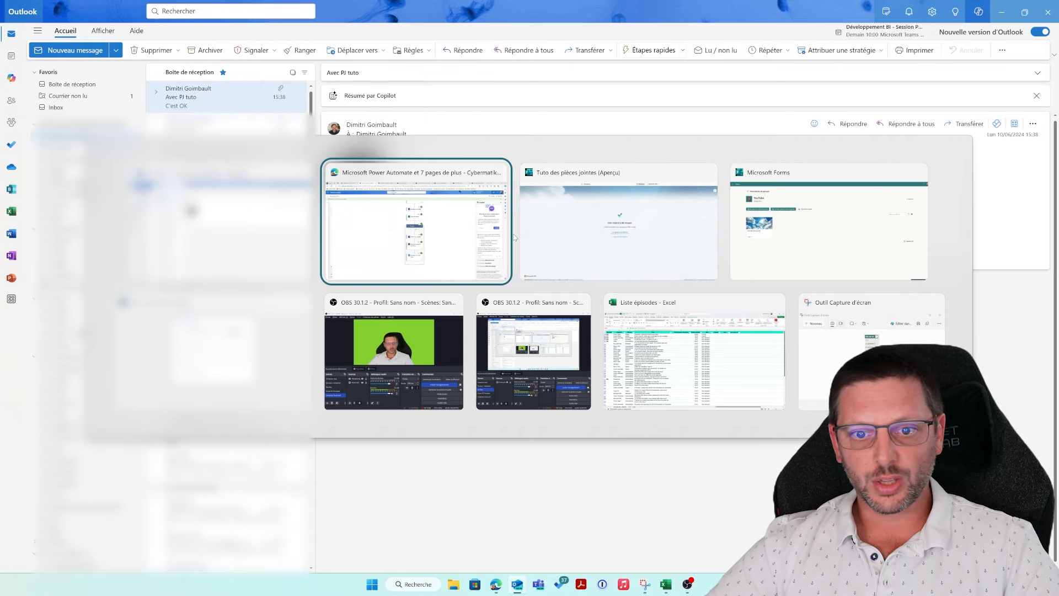
pyautogui.click(482, 259)
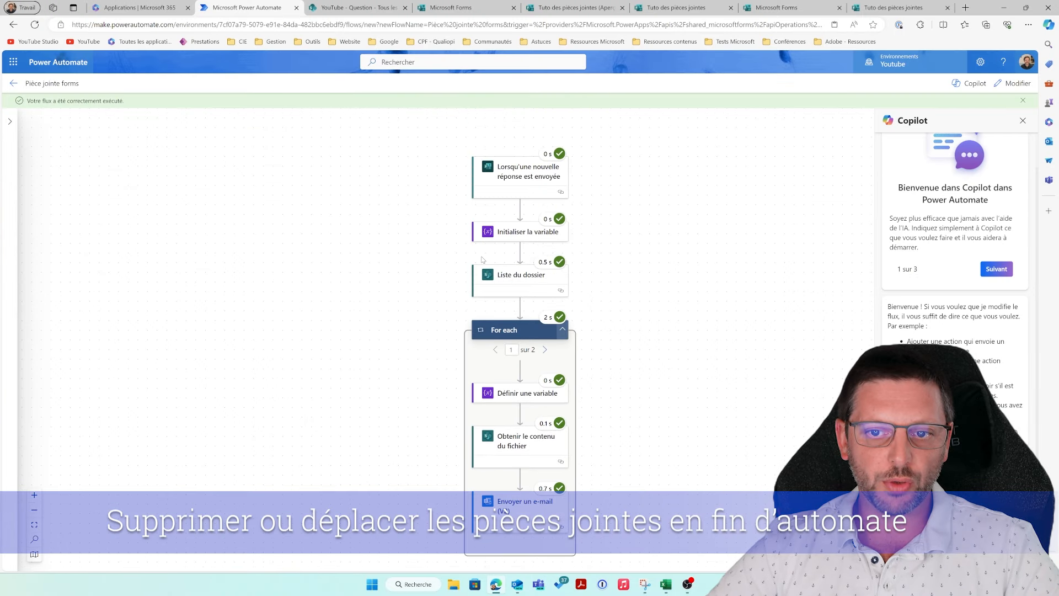
pyautogui.scroll(-1, 482, 259)
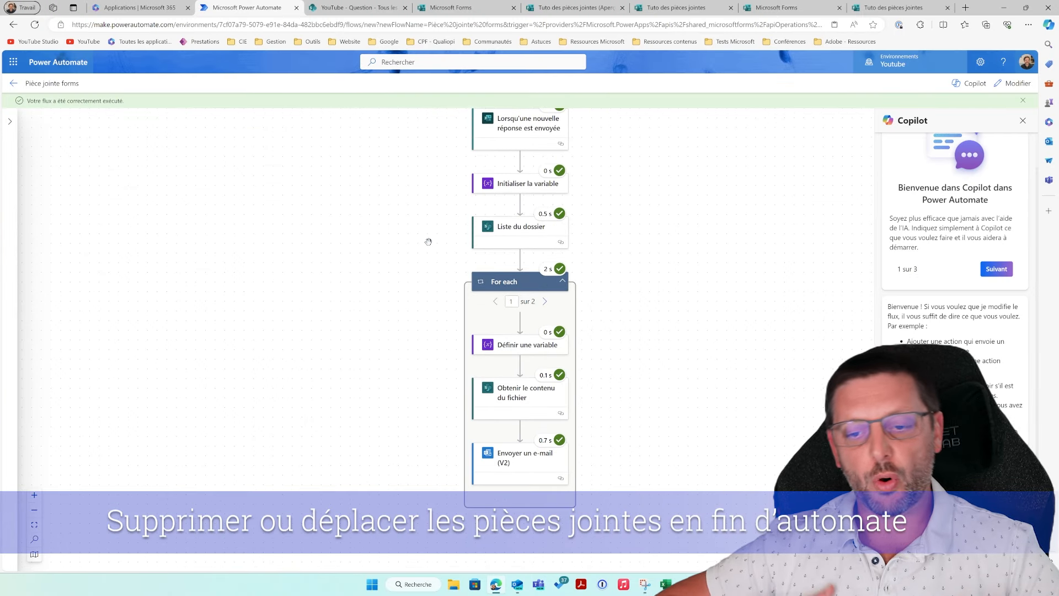